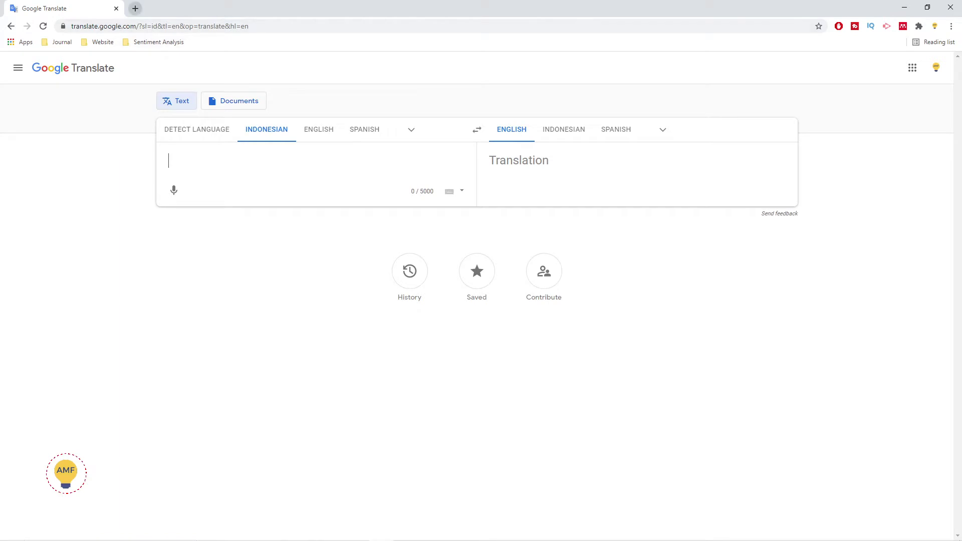
# - Open a new blank browser tab beside the Indonesian-to-English Google Translate page
pyautogui.hotkey('ctrl', 't')
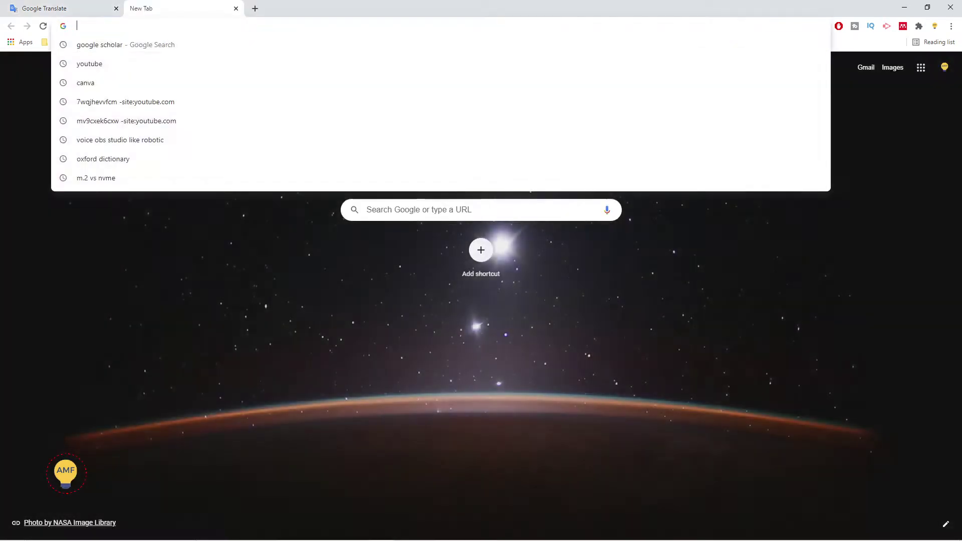
# - Go to Google Scholar and search for 'internet of things'
pyautogui.write('google sch')
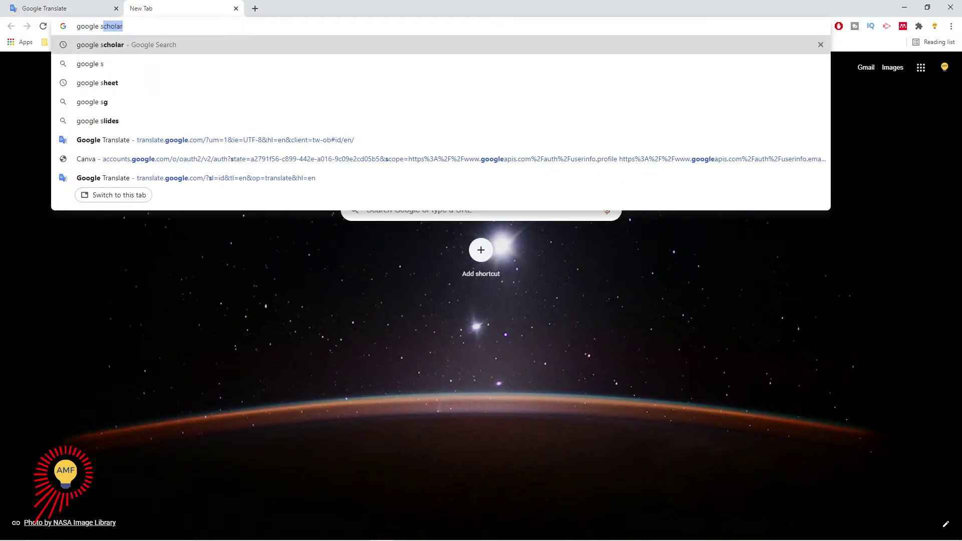
pyautogui.write('olar')
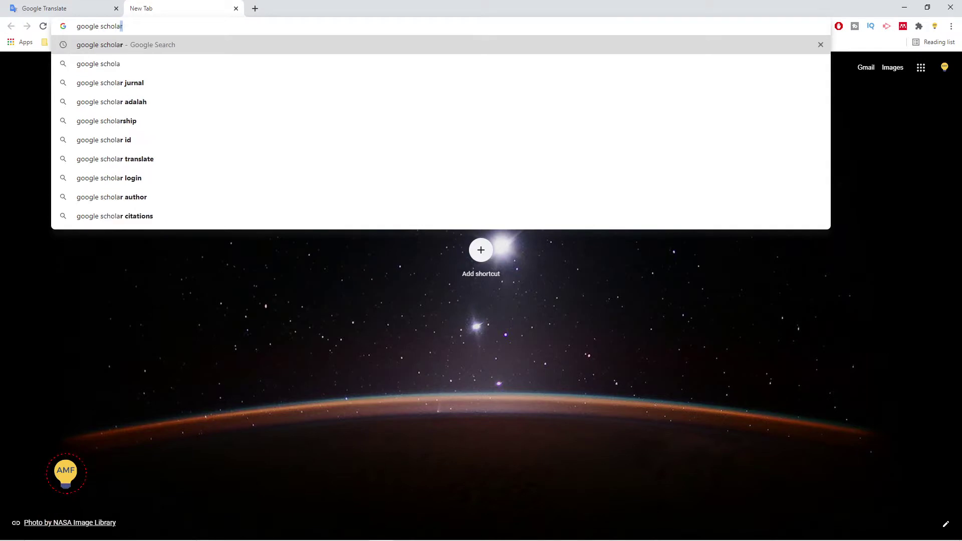
pyautogui.press('Return')
pyautogui.click(125, 162)
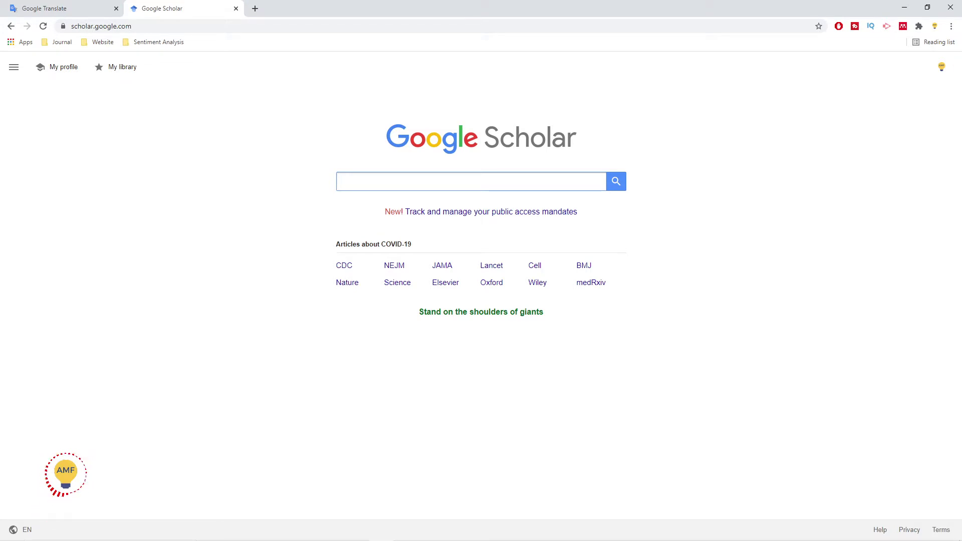
pyautogui.write('internet of things')
pyautogui.press('Return')
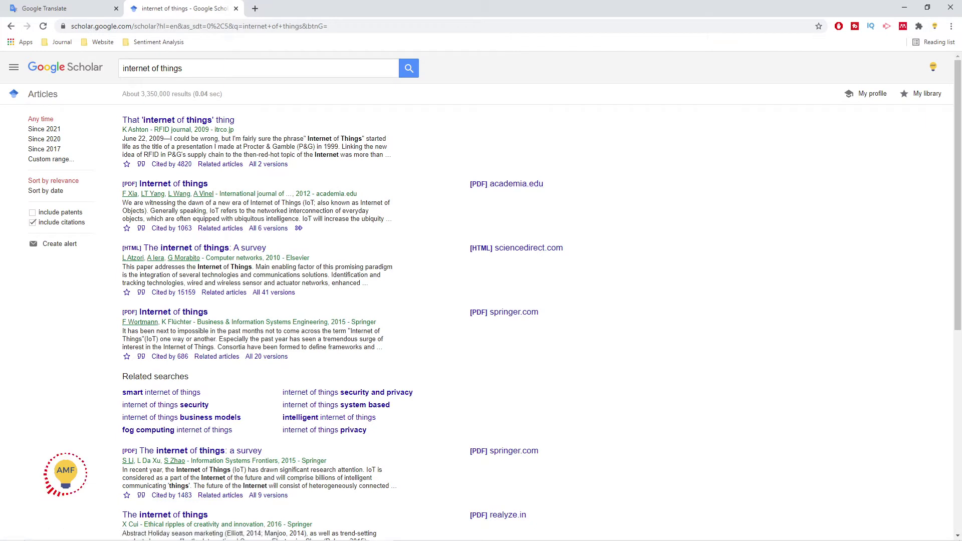
# - Limit results to 2019–2021 and open the Wiley PDF of 'Internet of Things: A primer'
pyautogui.click(51, 159)
pyautogui.write('2019')
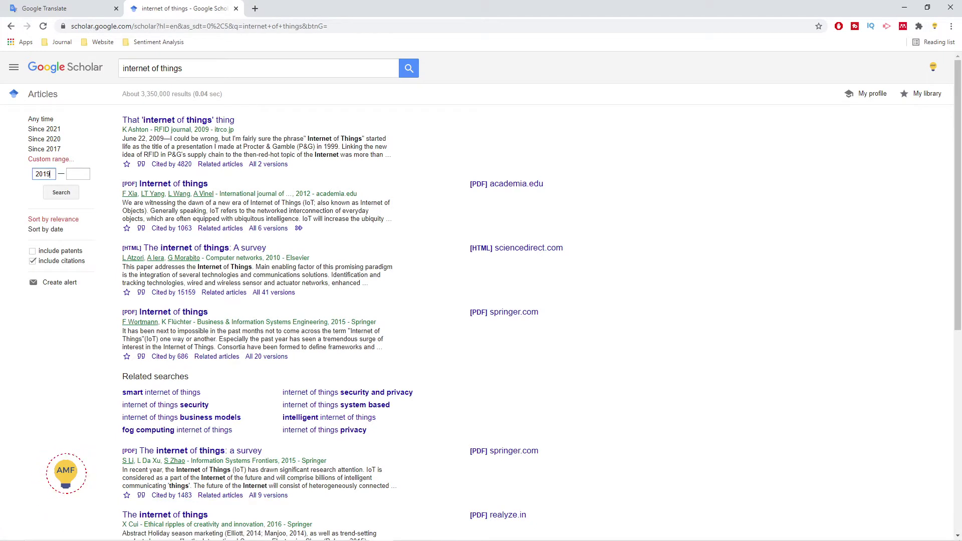
pyautogui.click(78, 174)
pyautogui.write('2021')
pyautogui.press('Return')
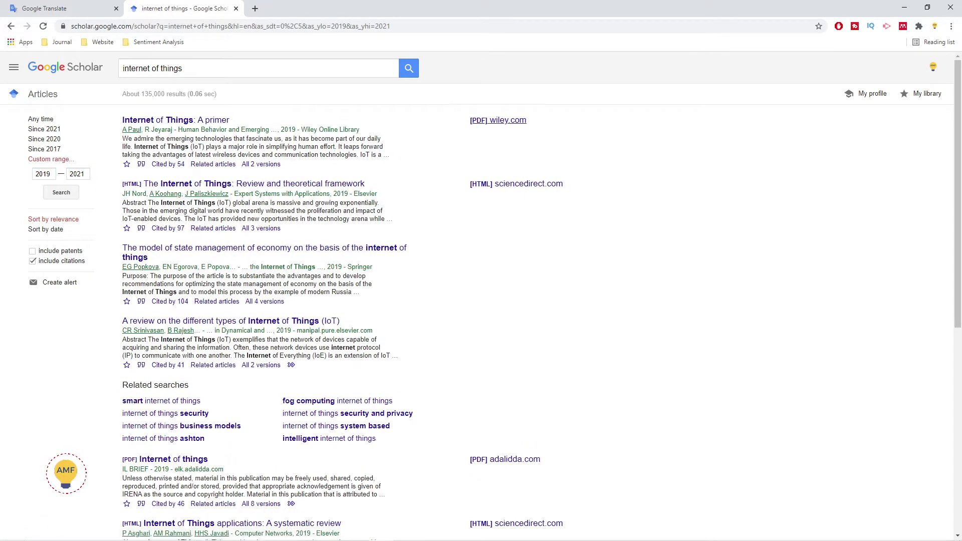
pyautogui.click(501, 121)
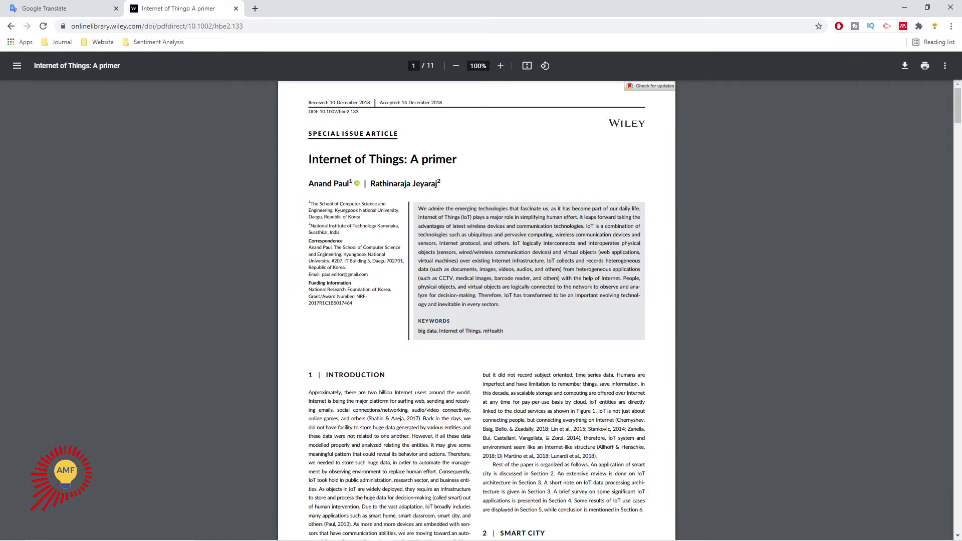
# - Sign in to Mendeley Web Importer with the Elsevier account's e-mail and password
pyautogui.click(902, 25)
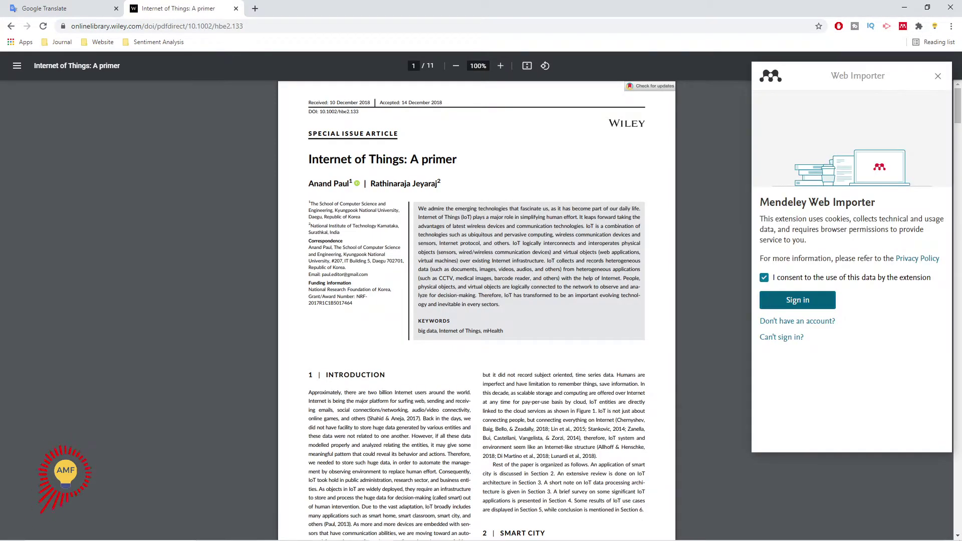
pyautogui.click(797, 300)
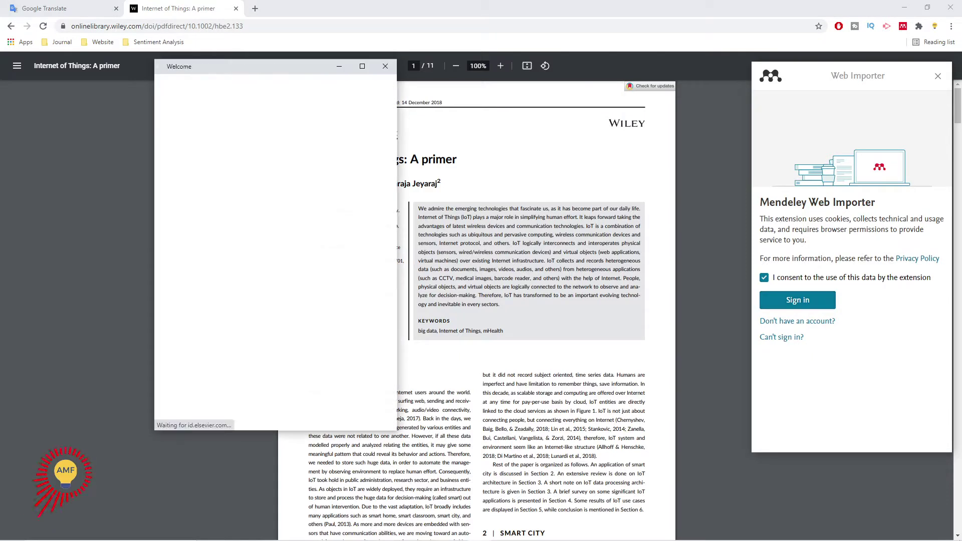
pyautogui.write('amflearning')
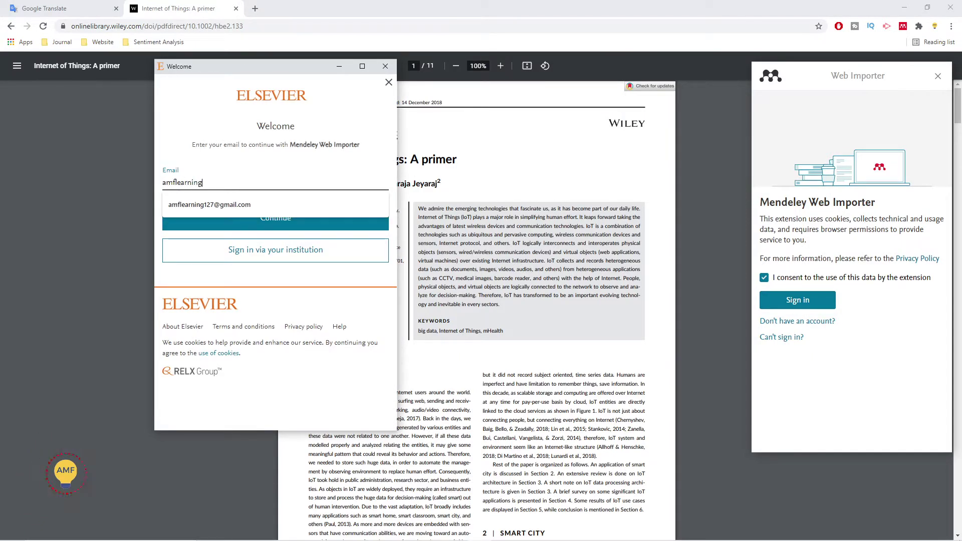
pyautogui.press('Down')
pyautogui.press('Return')
pyautogui.press('Tab')
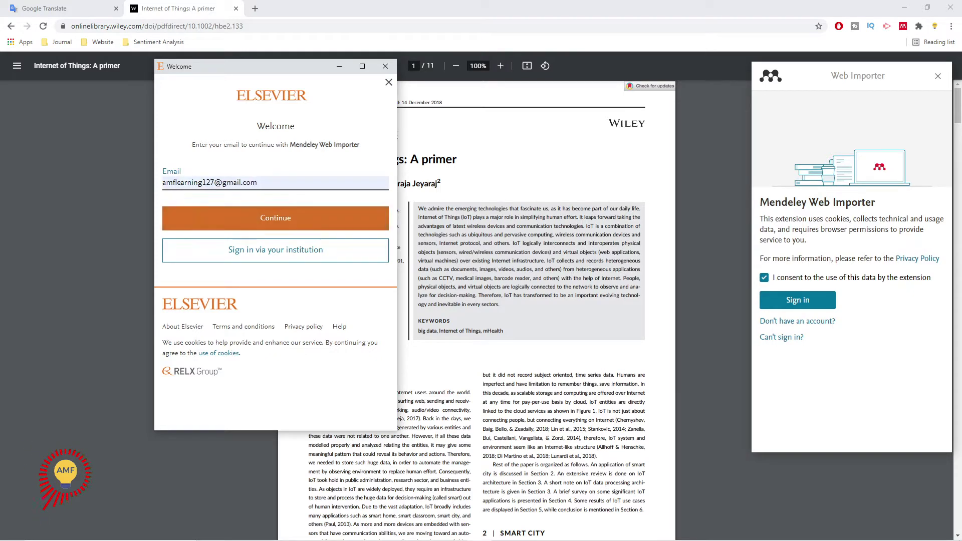
pyautogui.press('Return')
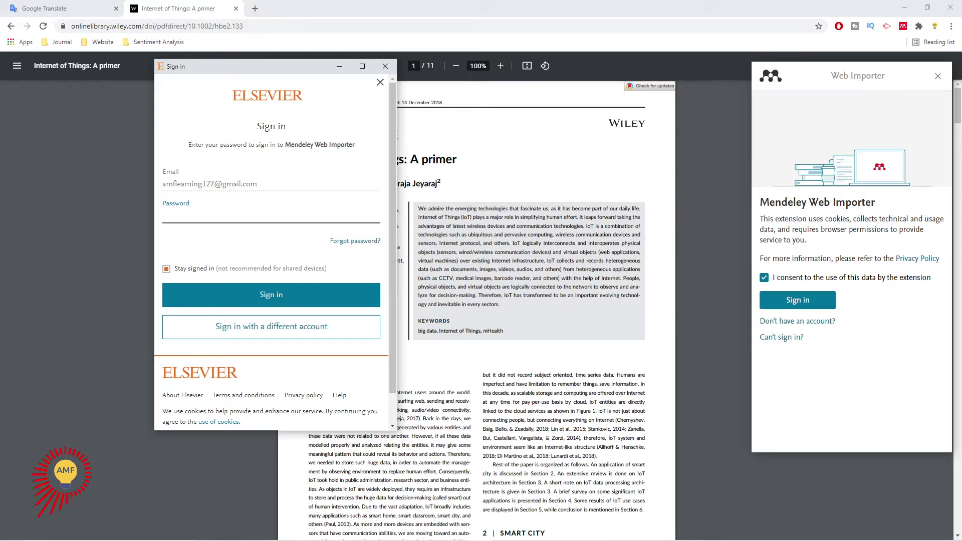
pyautogui.write('***********')
pyautogui.press('Return')
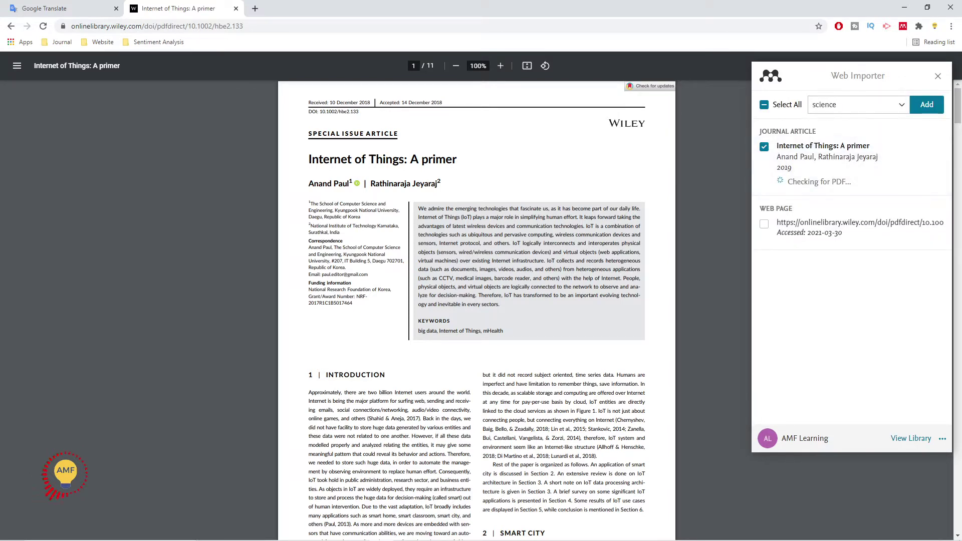
# - Add 'Internet of Things: A primer' to the science collection and open the Mendeley library
pyautogui.click(857, 104)
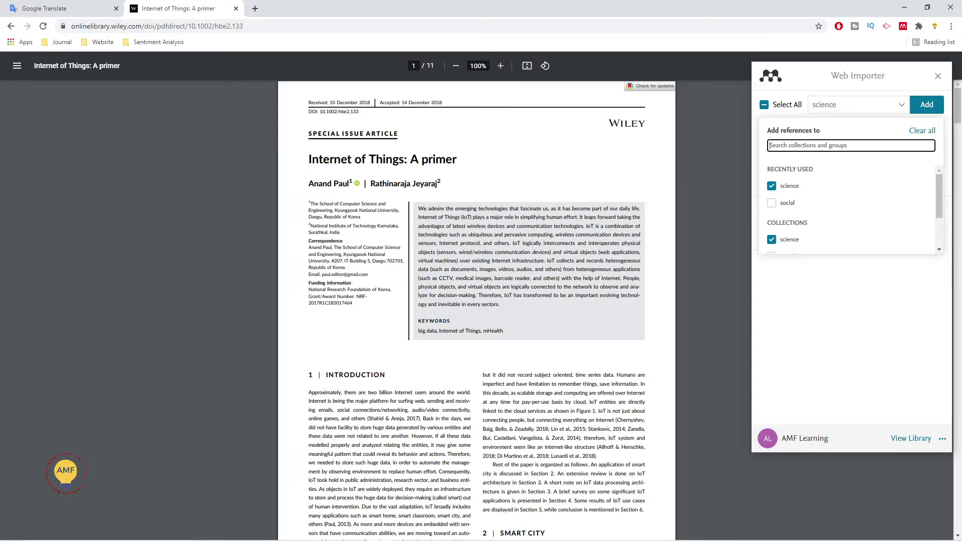
pyautogui.click(926, 104)
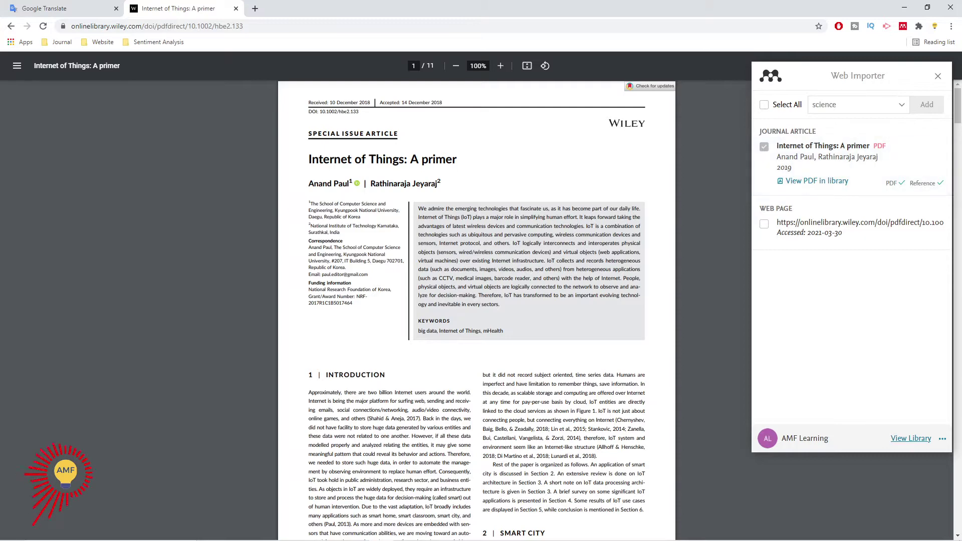
pyautogui.click(911, 439)
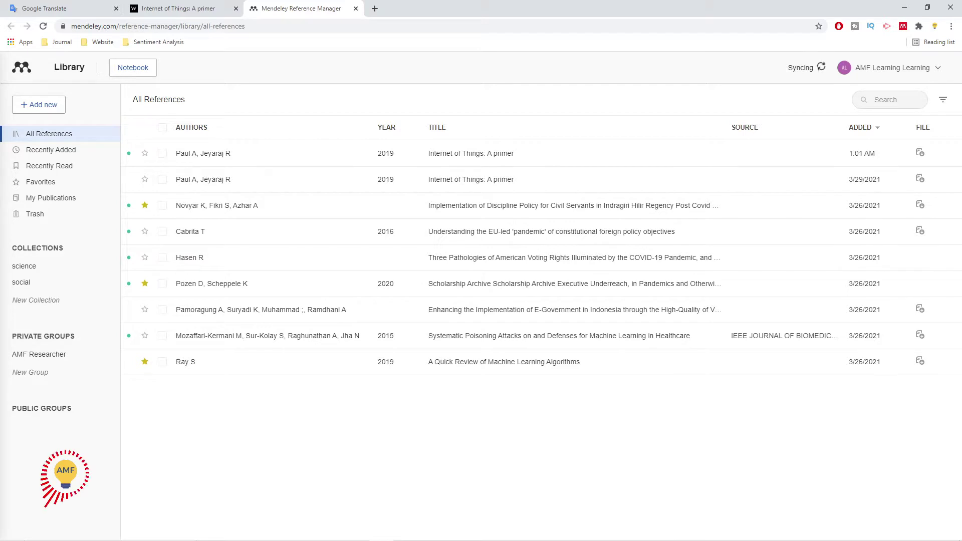
# - Open the newest 'Internet of Things: A primer' entry in the Mendeley reader
pyautogui.click(471, 179)
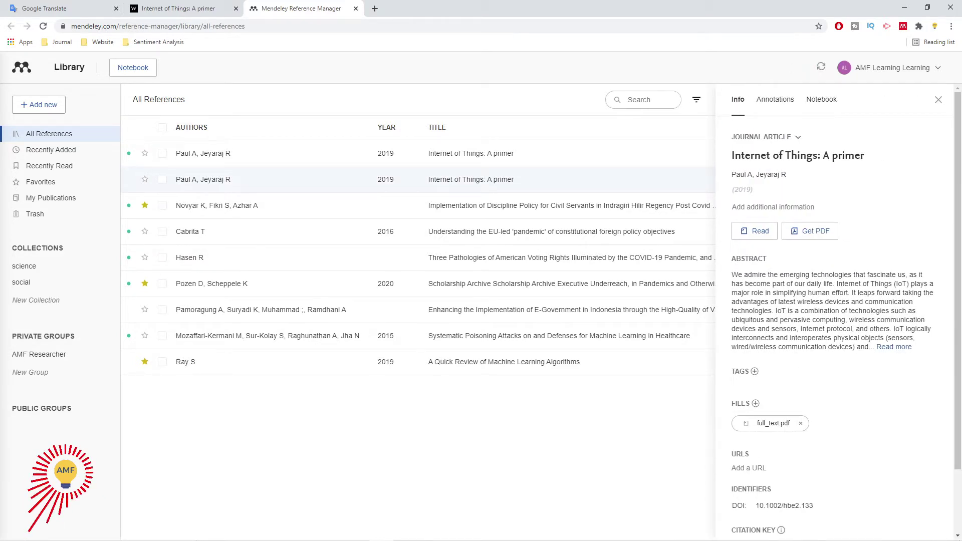
pyautogui.click(471, 153)
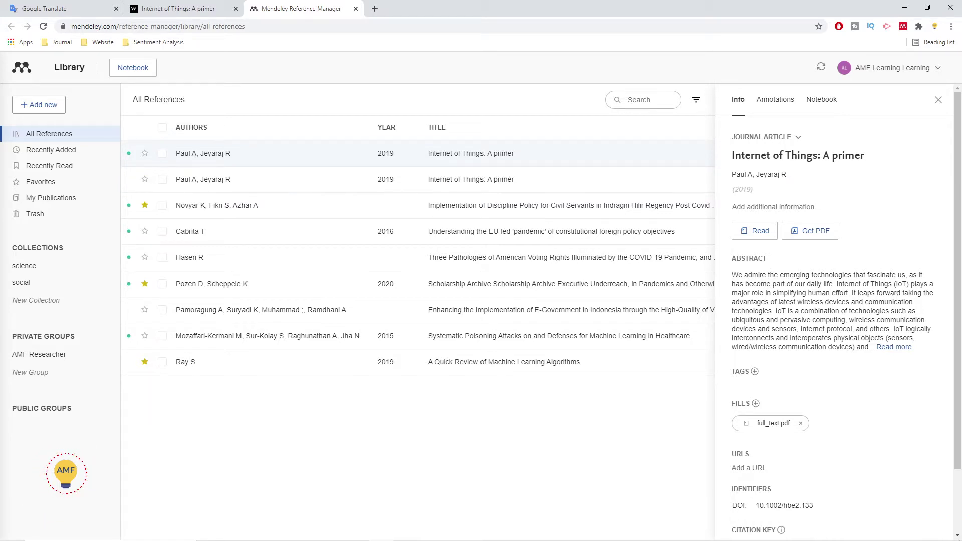
pyautogui.click(755, 231)
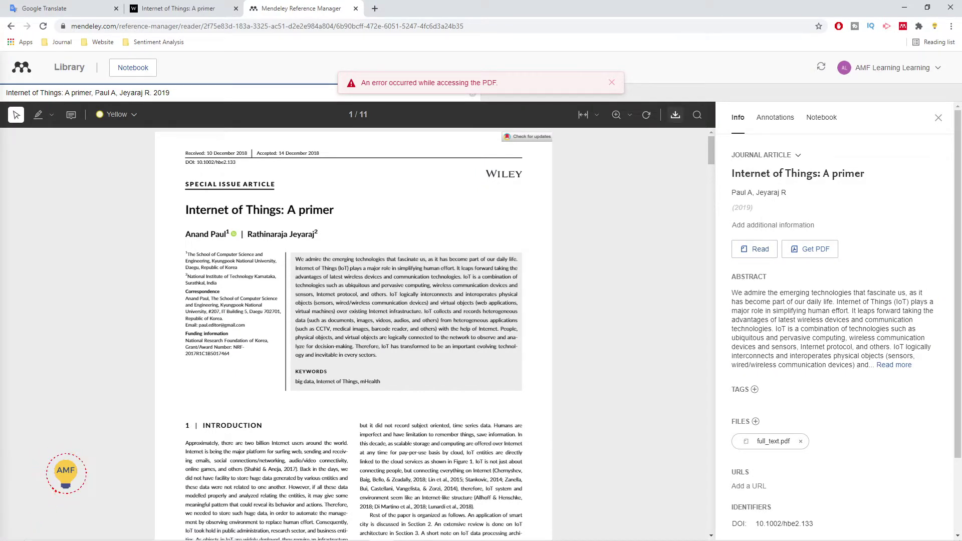
# - Download the article as full_text (1).pdf, view it in a browser tab, then close it
pyautogui.click(676, 115)
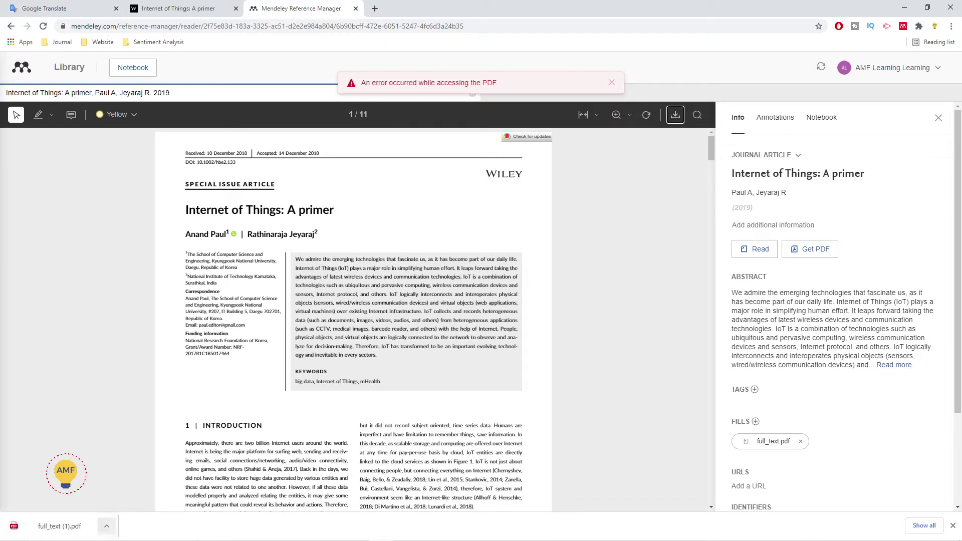
pyautogui.click(107, 526)
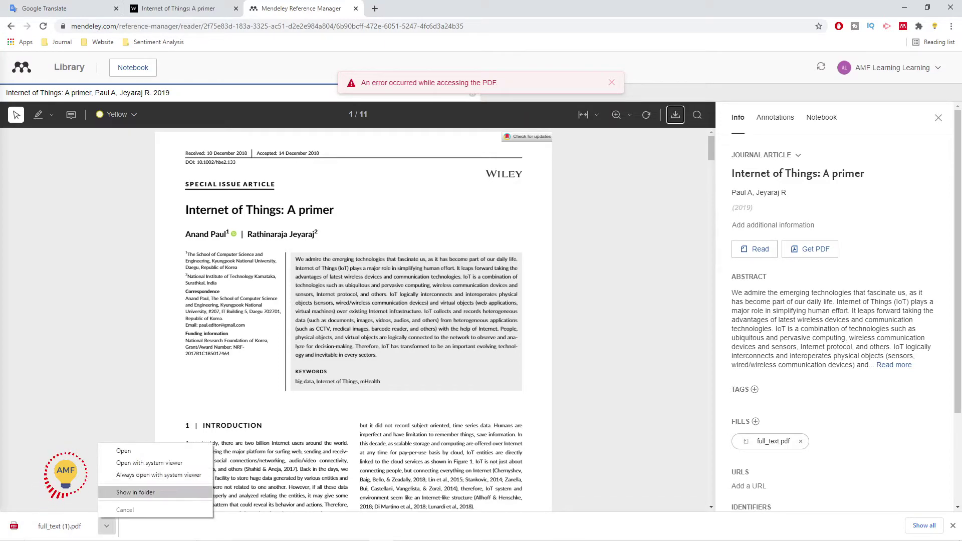
pyautogui.click(135, 492)
pyautogui.moveTo(361, 188); pyautogui.dragTo(188, 181)
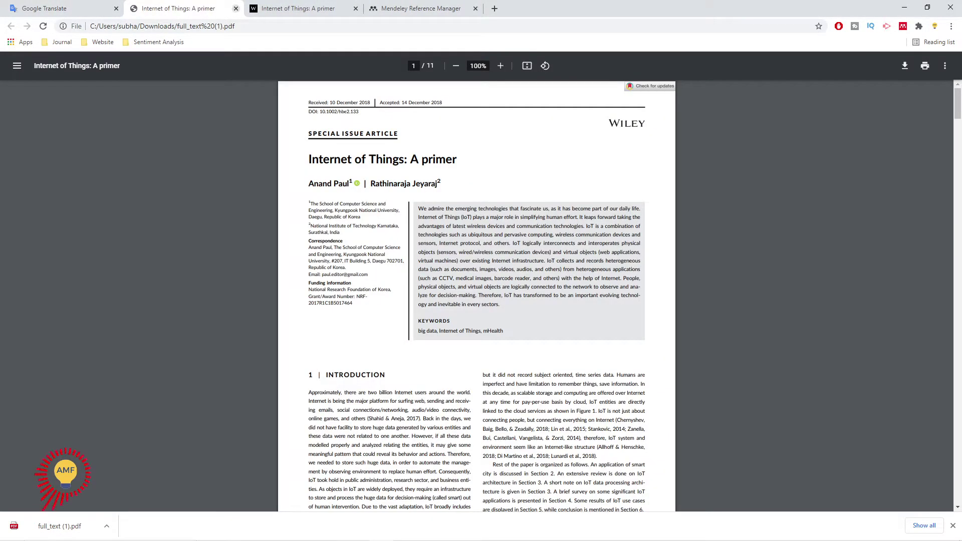
pyautogui.click(236, 9)
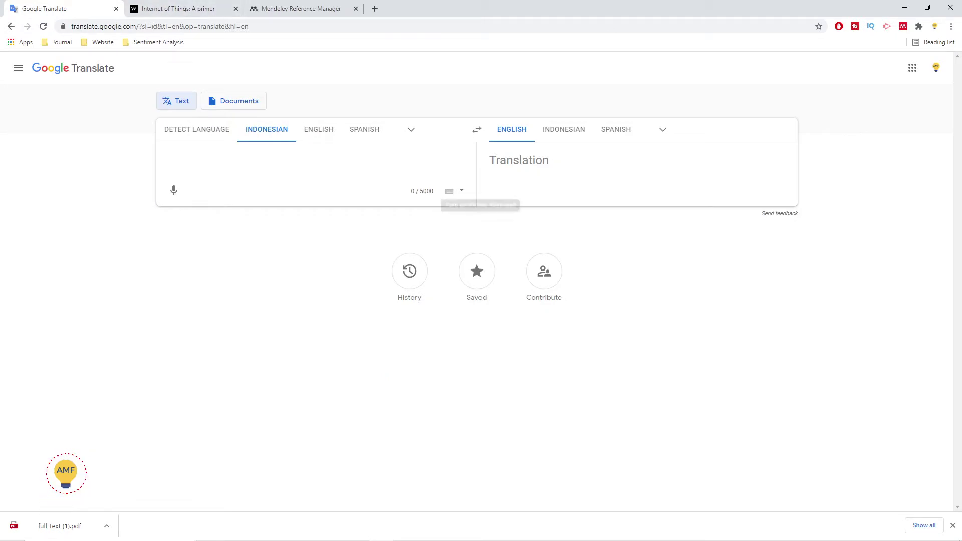
# - Upload full_text (1).pdf as a document in Google Translate and translate it
pyautogui.click(233, 101)
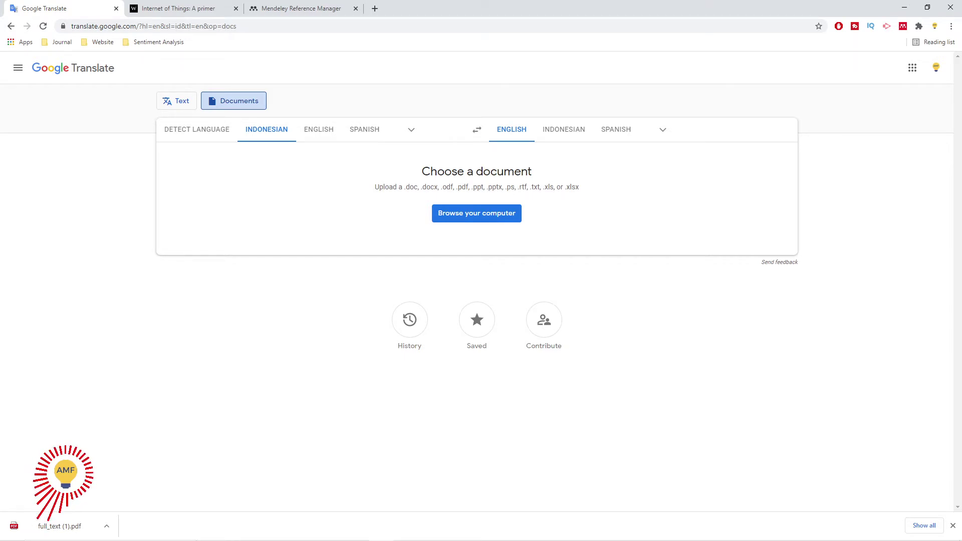
pyautogui.click(476, 213)
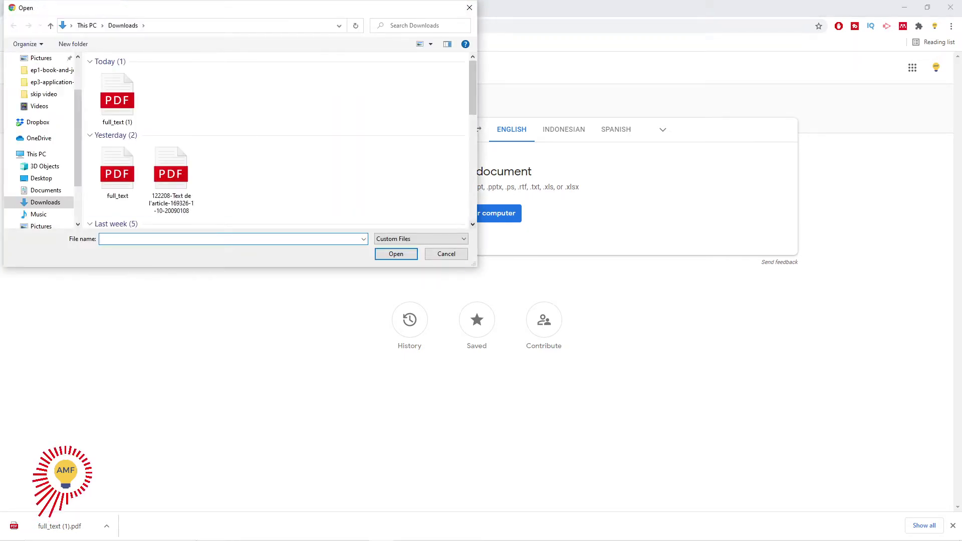
pyautogui.click(117, 98)
pyautogui.click(396, 253)
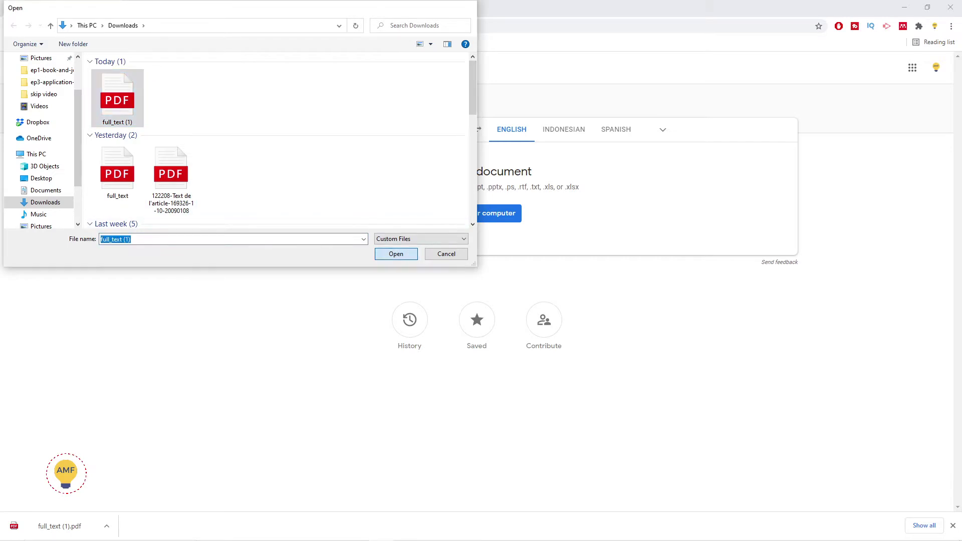
pyautogui.click(751, 223)
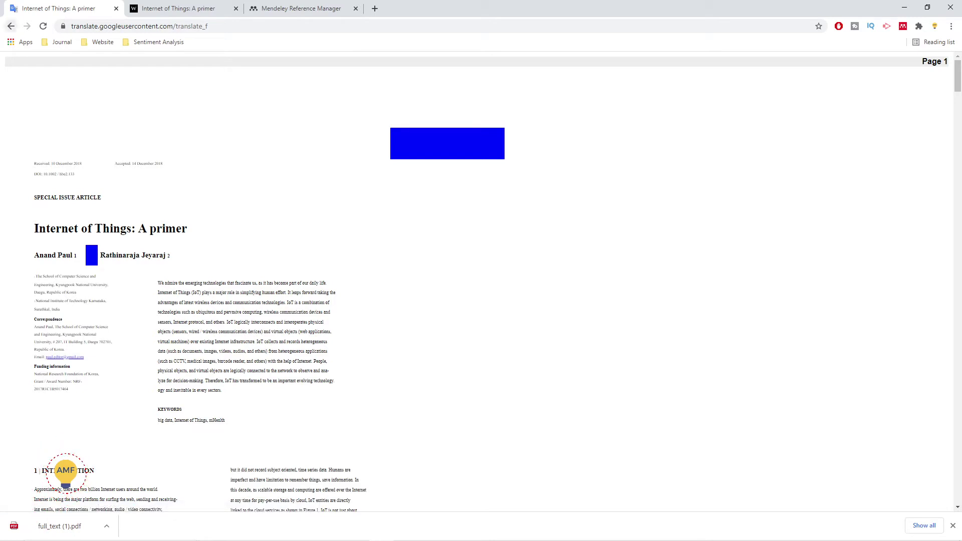
# - Swap the languages to English→Indonesian and translate the article PDF again
pyautogui.click(11, 26)
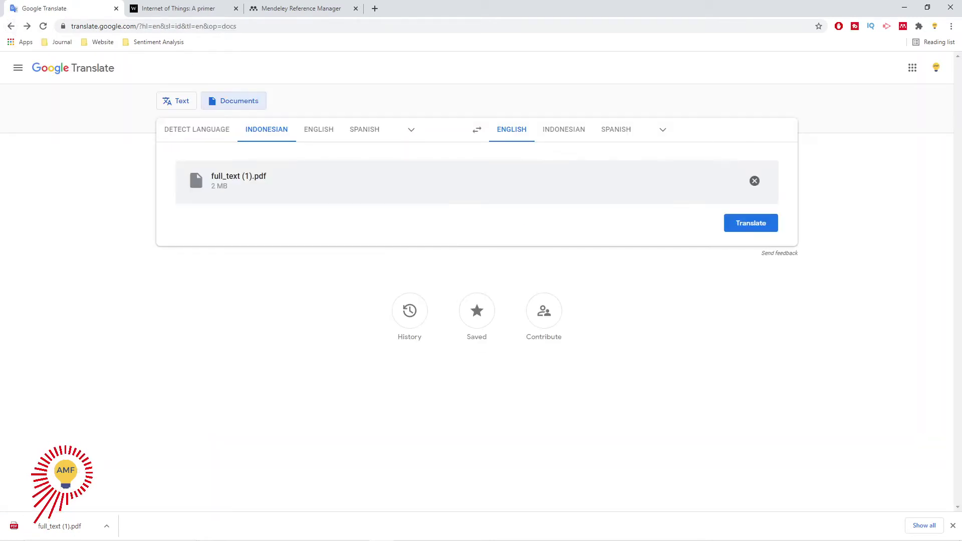
pyautogui.click(477, 130)
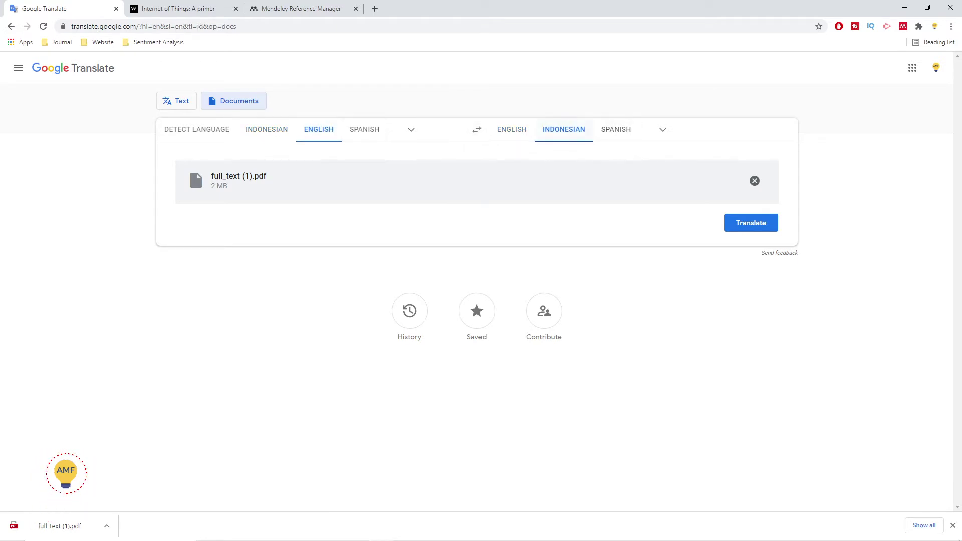
pyautogui.click(751, 223)
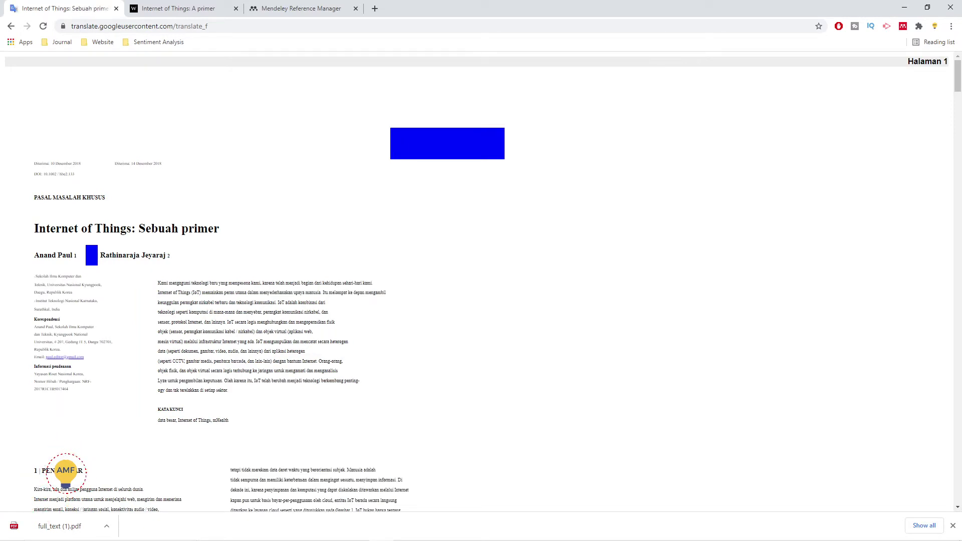
# - Zoom in on the Indonesian translation and scroll through its title and abstract
pyautogui.scroll(-4, 270, 300)
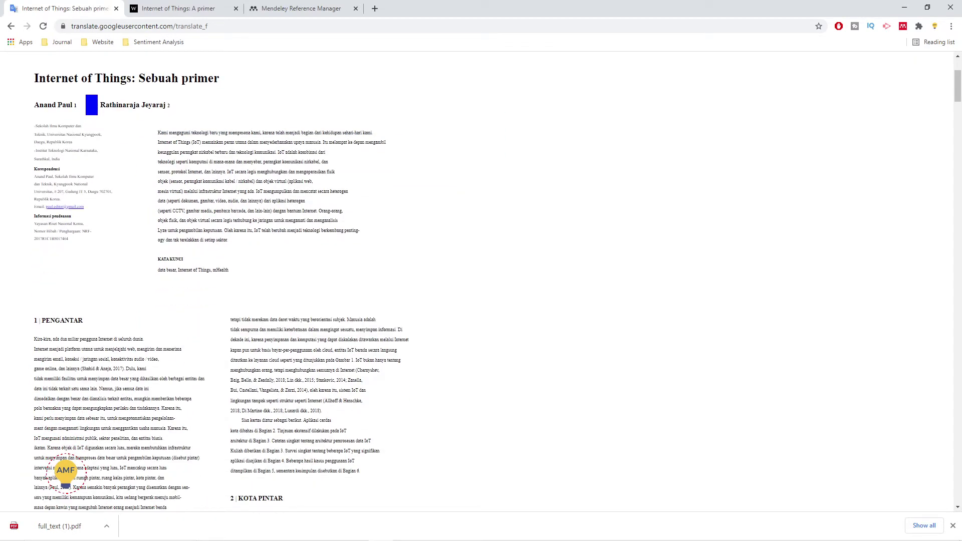
pyautogui.scroll(-6, 65, 472)
pyautogui.scroll(5, 66, 471)
pyautogui.scroll(5, 66, 471)
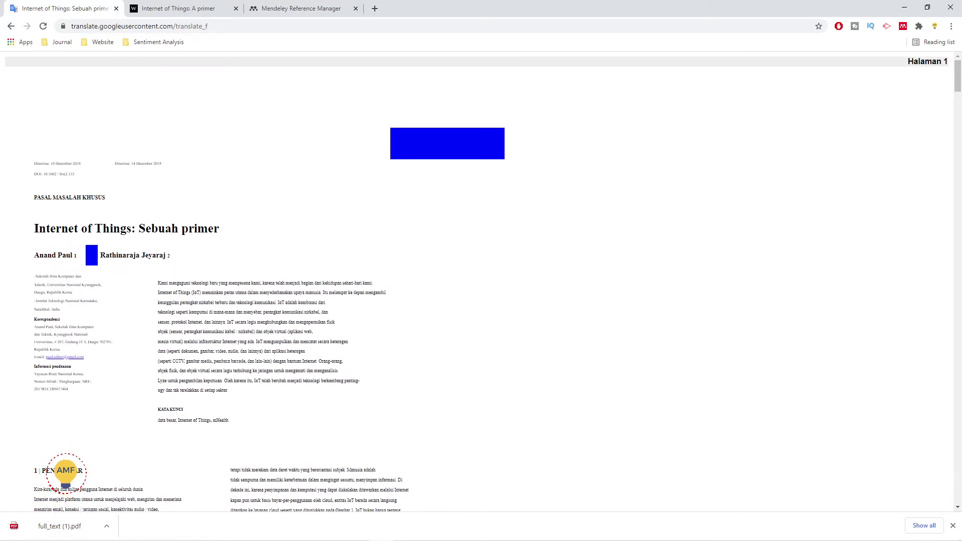
pyautogui.hotkey('ctrl', '+')
pyautogui.hotkey('ctrl', '+')
pyautogui.hotkey('ctrl', '+')
pyautogui.hotkey('ctrl', '+')
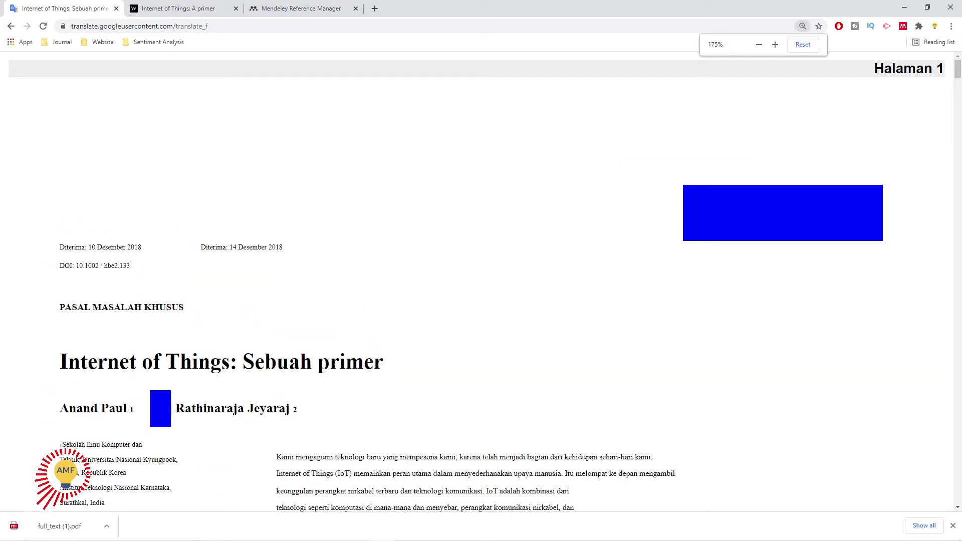
pyautogui.scroll(-5, 481, 281)
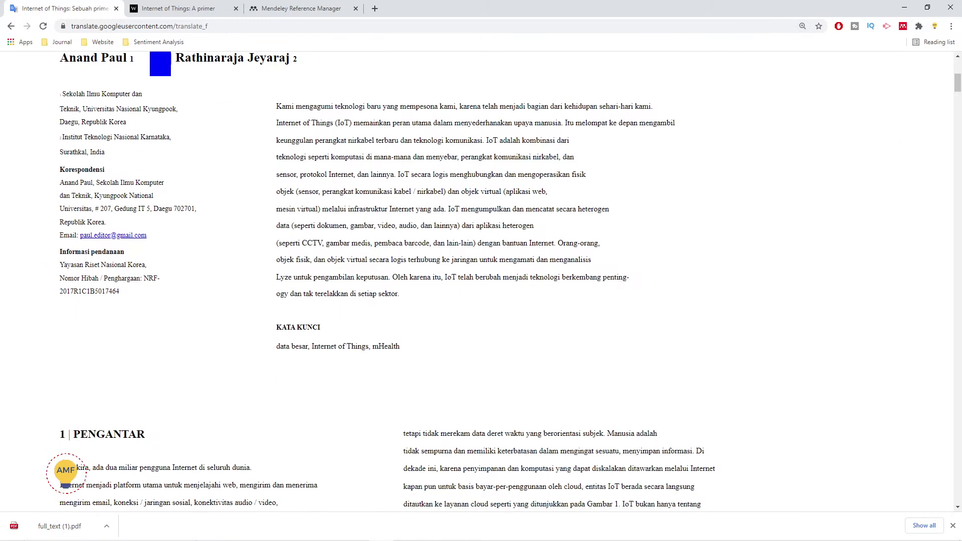
pyautogui.moveTo(276, 155); pyautogui.dragTo(58, 59)
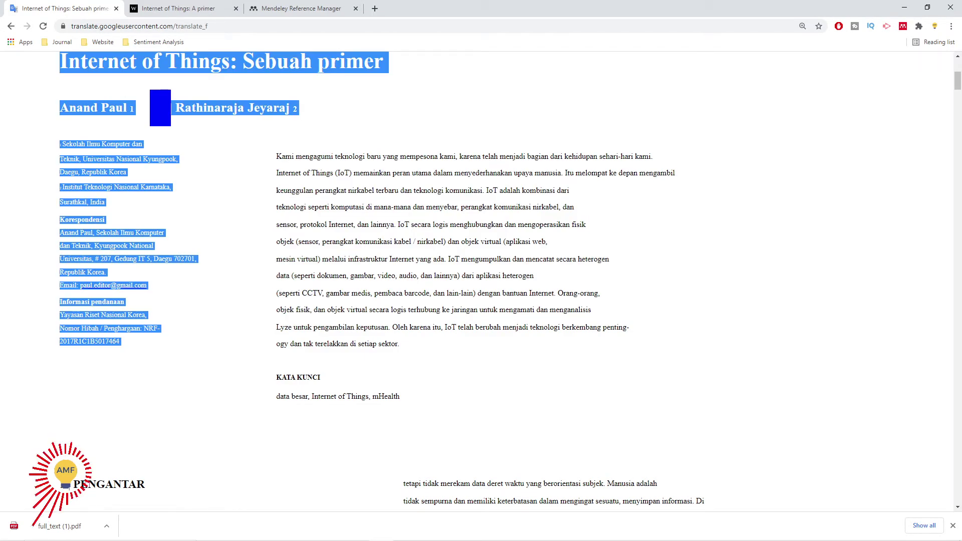
pyautogui.click(66, 473)
pyautogui.scroll(-3, 66, 473)
pyautogui.scroll(7, 65, 473)
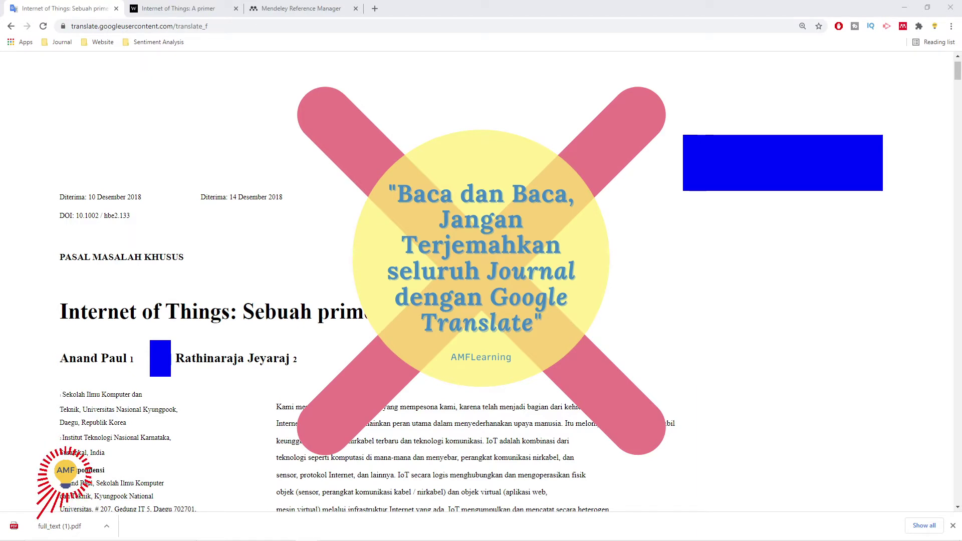
# - Search 'oxford dictionary' in a new tab and open Oxford Learner's Dictionaries
pyautogui.hotkey('ctrl', 'l')
pyautogui.press('End')
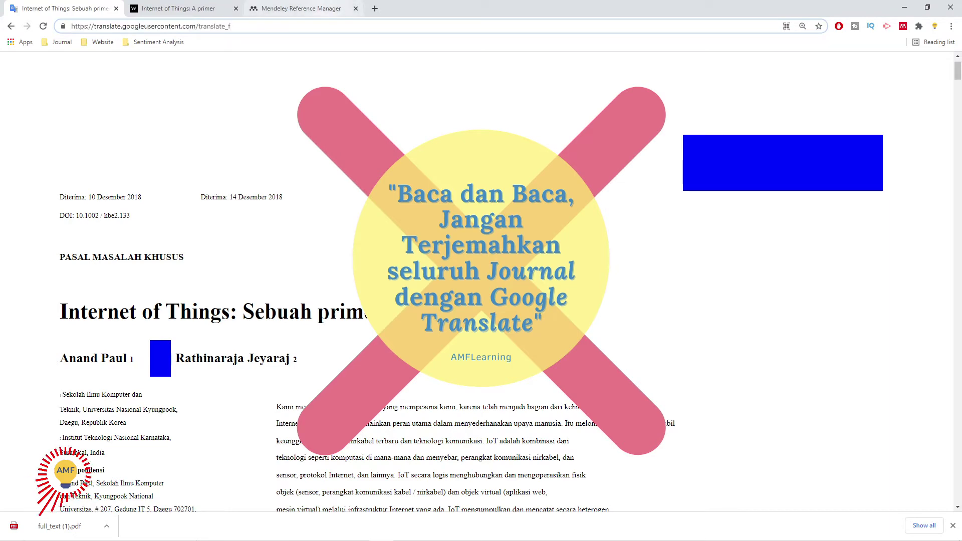
pyautogui.hotkey('ctrl', 't')
pyautogui.write('goo')
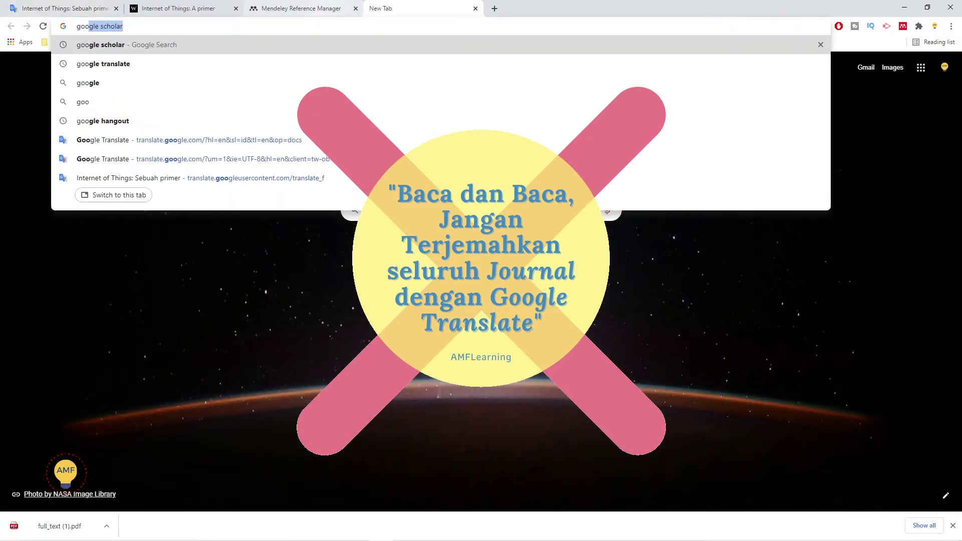
pyautogui.press('BackSpace')
pyautogui.press('BackSpace')
pyautogui.press('BackSpace')
pyautogui.press('BackSpace')
pyautogui.write('ox')
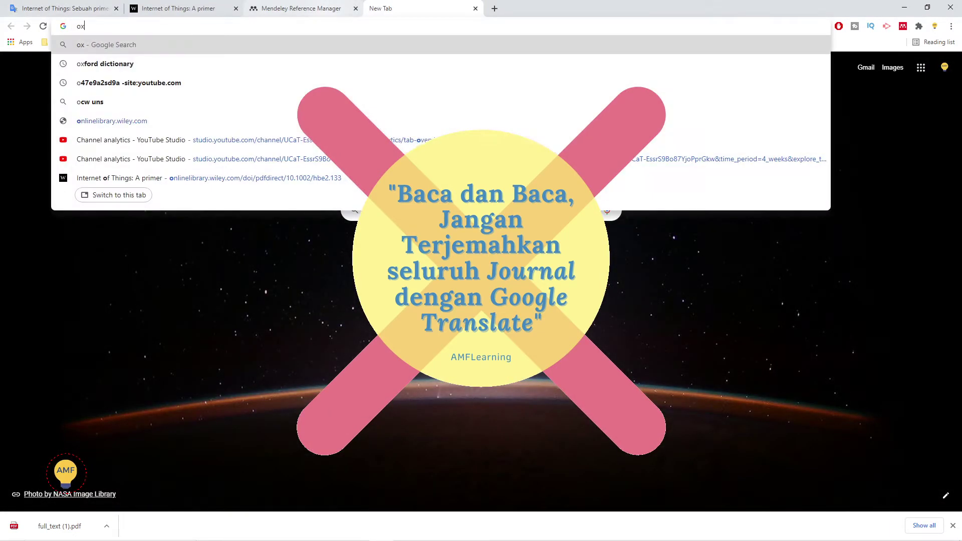
pyautogui.write('ford')
pyautogui.press('Down')
pyautogui.press('Down')
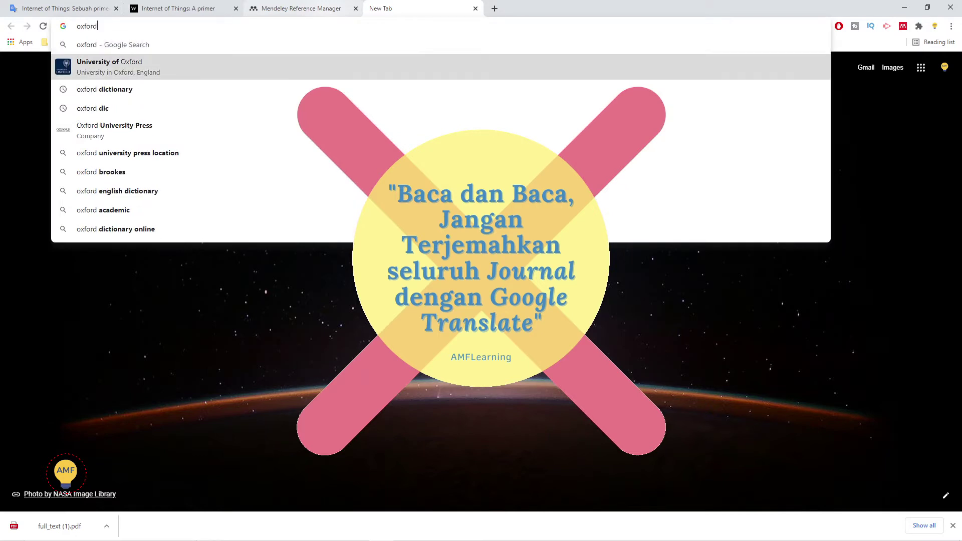
pyautogui.press('Return')
pyautogui.click(350, 162)
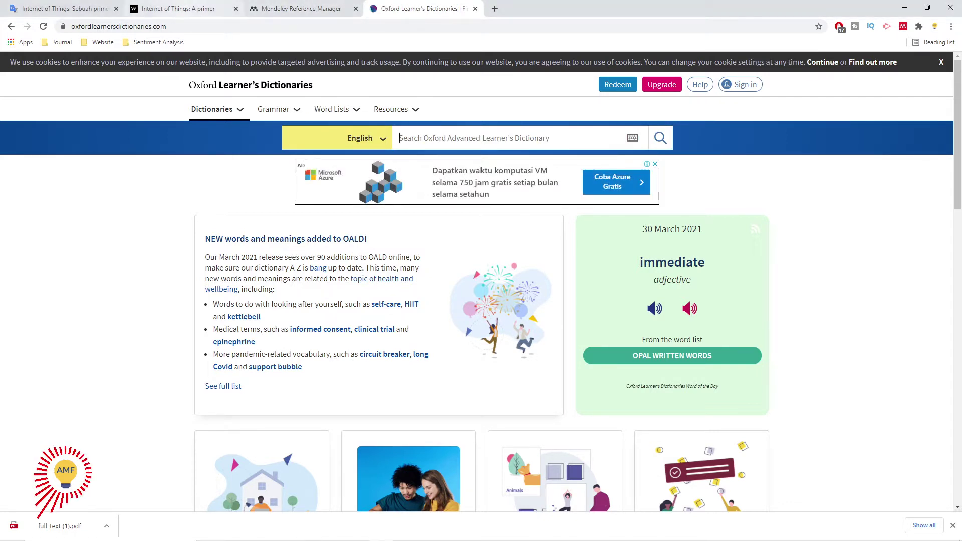
# - Look up 'admire' in Oxford Learner's Dictionaries, then return to the 'Internet of Things: A primer' PDF
pyautogui.click(173, 9)
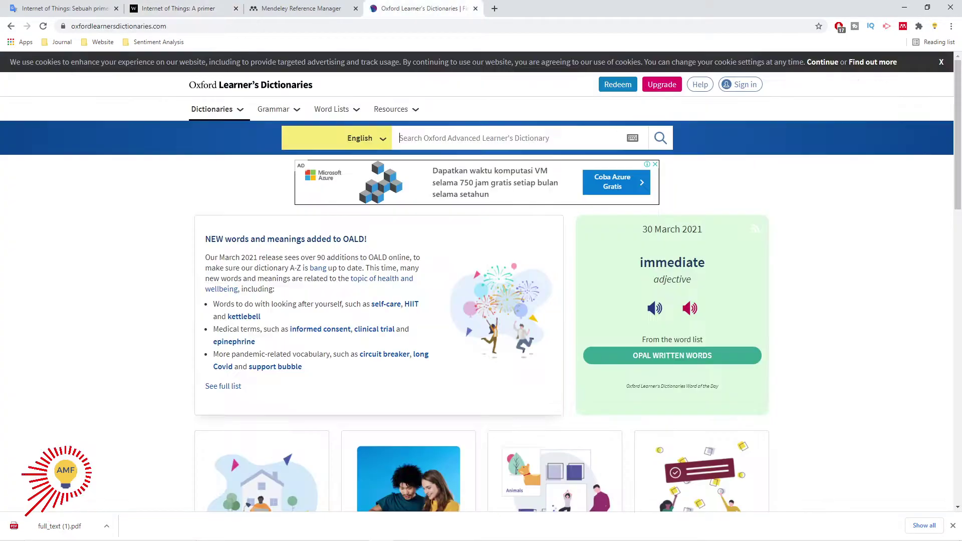
pyautogui.click(423, 8)
pyautogui.write('admire')
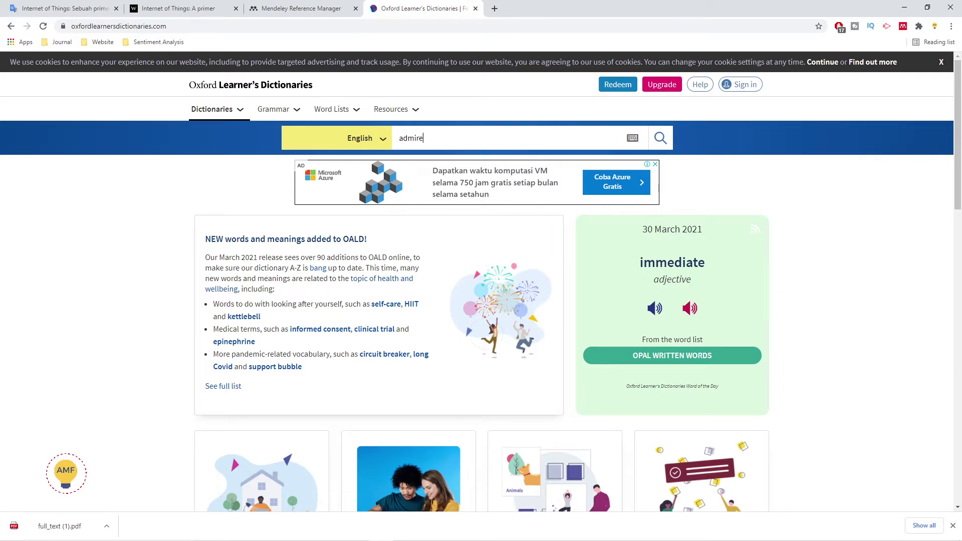
pyautogui.press('Return')
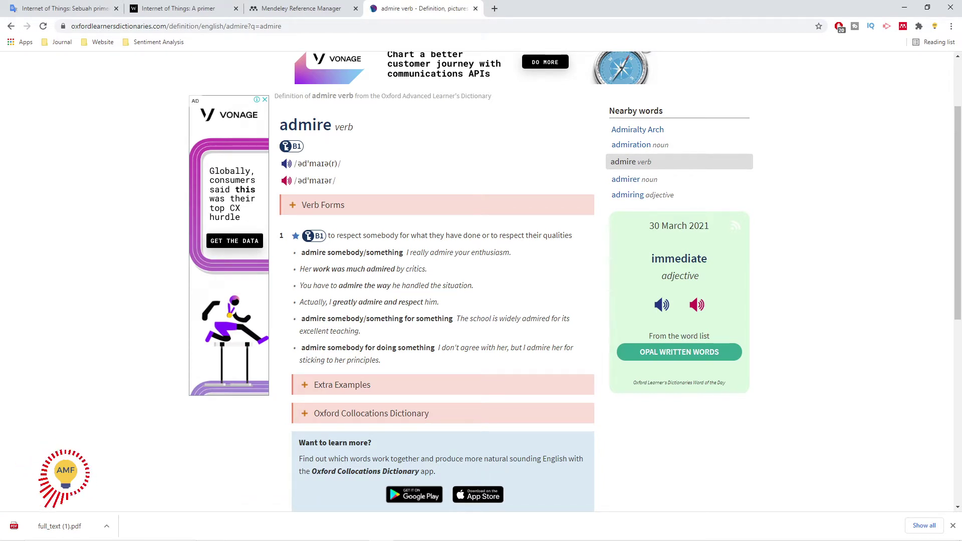
pyautogui.click(191, 8)
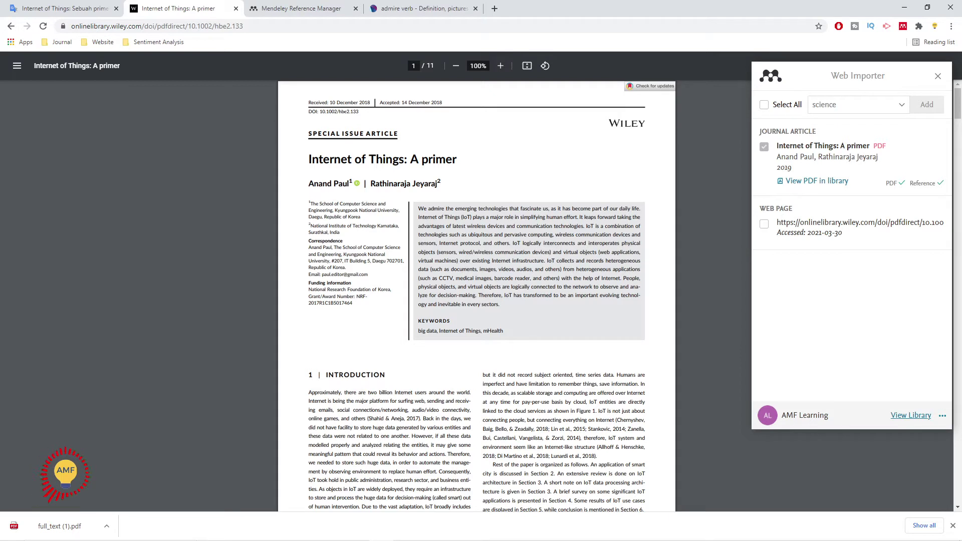
# - Read the abstract, selecting 'It leaps forward taking the', 'advantages', its final sentence, then all of it
pyautogui.moveTo(578, 217); pyautogui.dragTo(641, 217)
pyautogui.moveTo(419, 226); pyautogui.dragTo(445, 227)
pyautogui.moveTo(481, 295); pyautogui.dragTo(500, 305)
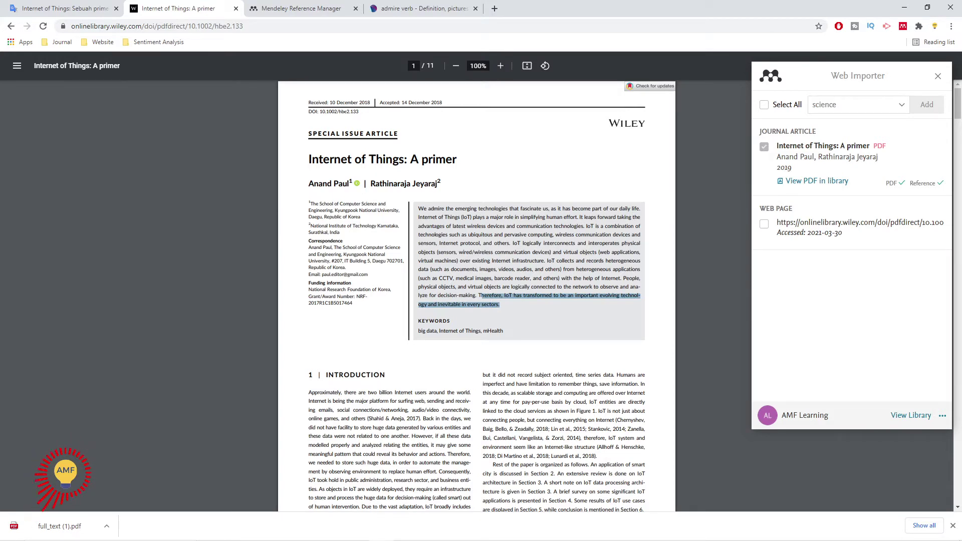
pyautogui.moveTo(419, 209); pyautogui.dragTo(499, 305)
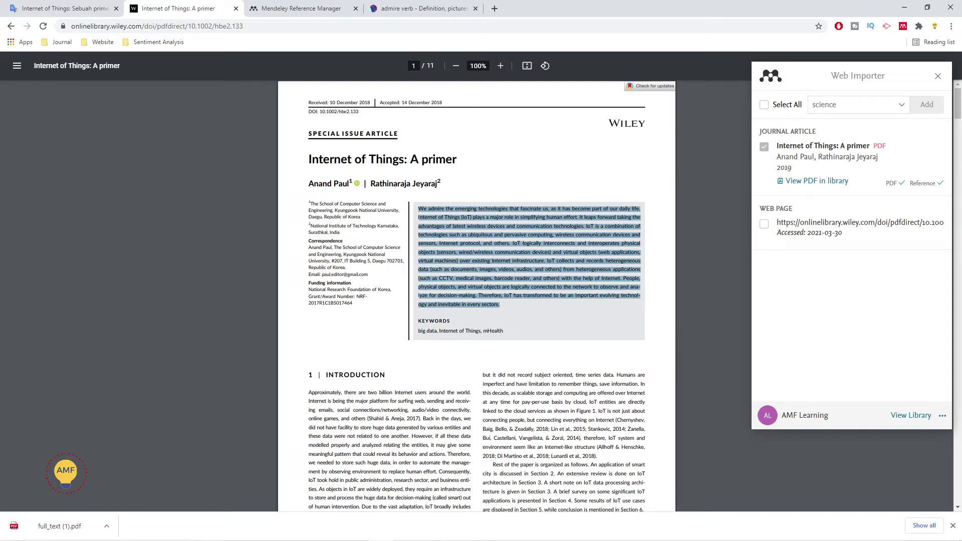
# - Select the Introduction's opening lines, then reselect the whole abstract
pyautogui.scroll(-3, 477, 296)
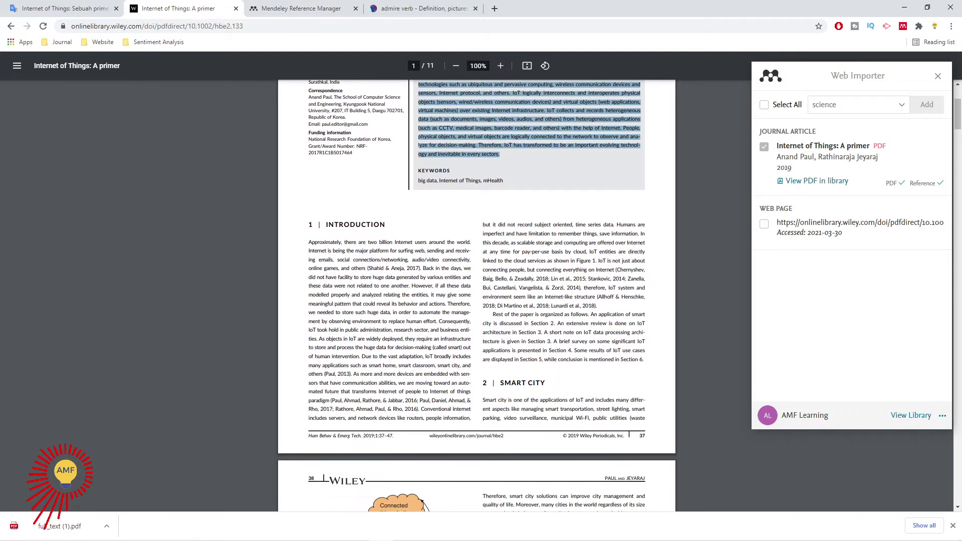
pyautogui.moveTo(308, 242); pyautogui.dragTo(411, 277)
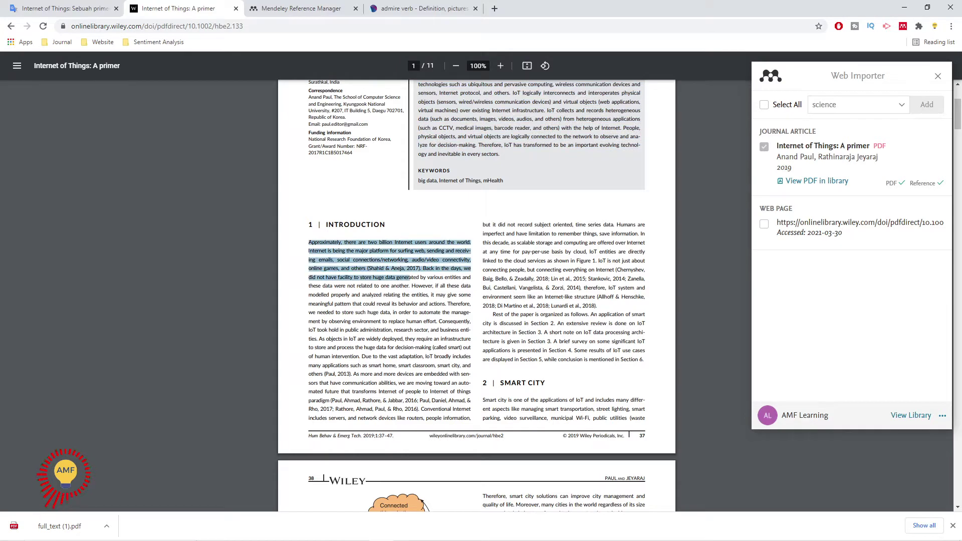
pyautogui.scroll(-1, 477, 296)
pyautogui.scroll(3, 477, 296)
pyautogui.moveTo(500, 254); pyautogui.dragTo(418, 159)
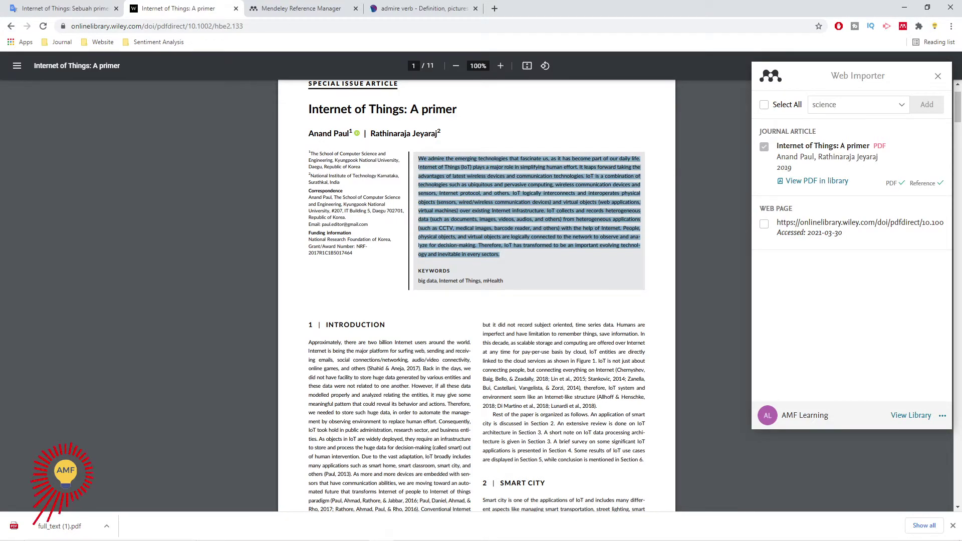
# - Read on through the PDF to page 4's IoT Data Processing Infrastructure section
pyautogui.scroll(-15, 477, 295)
pyautogui.scroll(-5, 476, 296)
pyautogui.scroll(12, 476, 296)
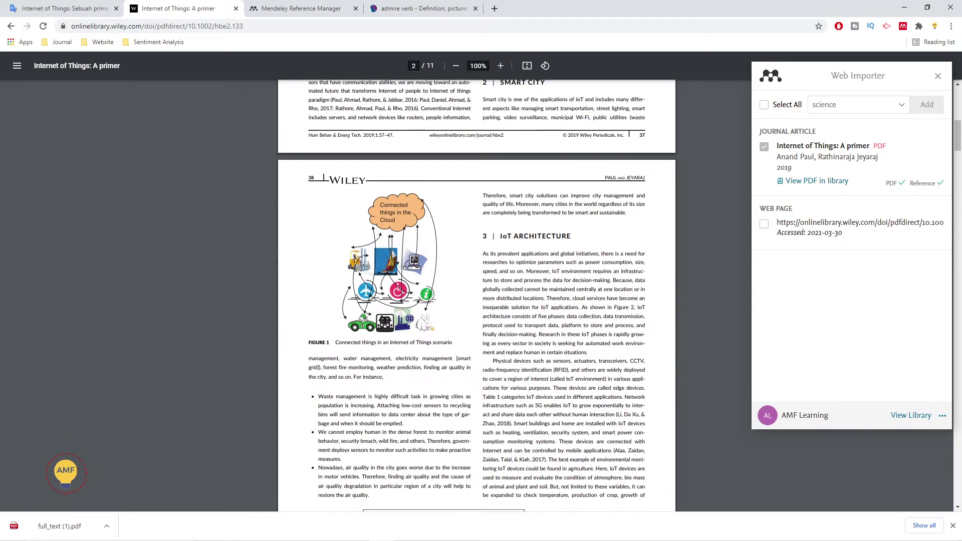
pyautogui.scroll(4, 477, 296)
pyautogui.moveTo(501, 282); pyautogui.dragTo(571, 286)
pyautogui.scroll(-3, 477, 295)
pyautogui.scroll(-1, 501, 296)
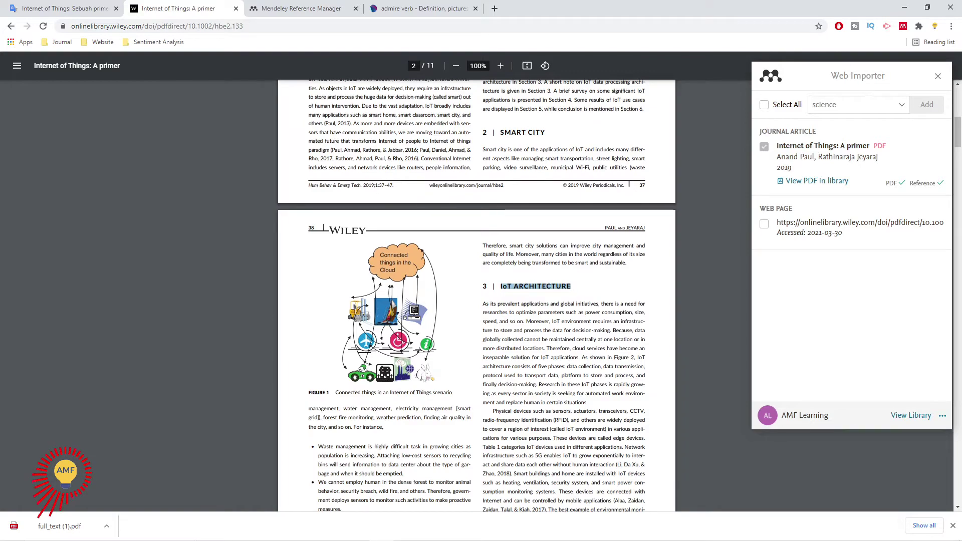
pyautogui.scroll(-14, 477, 296)
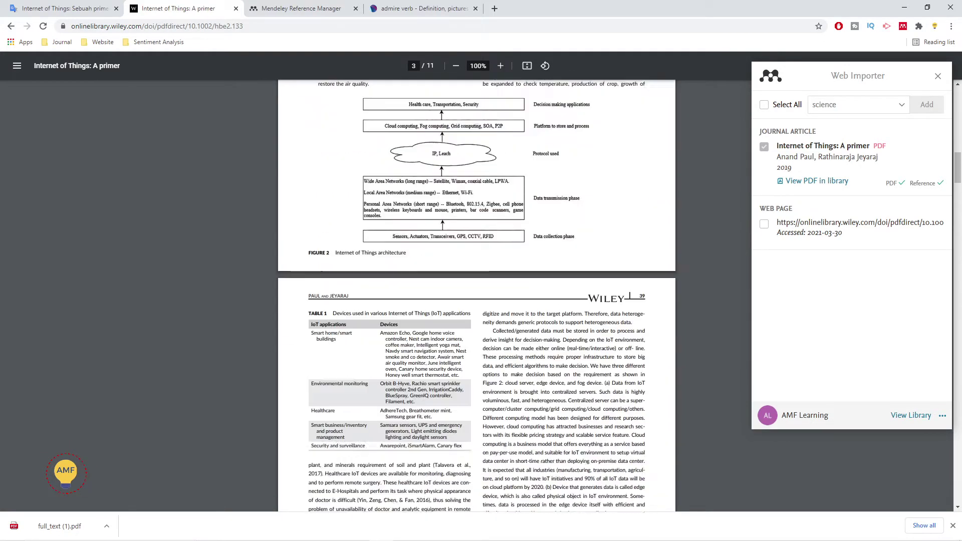
pyautogui.scroll(-10, 477, 295)
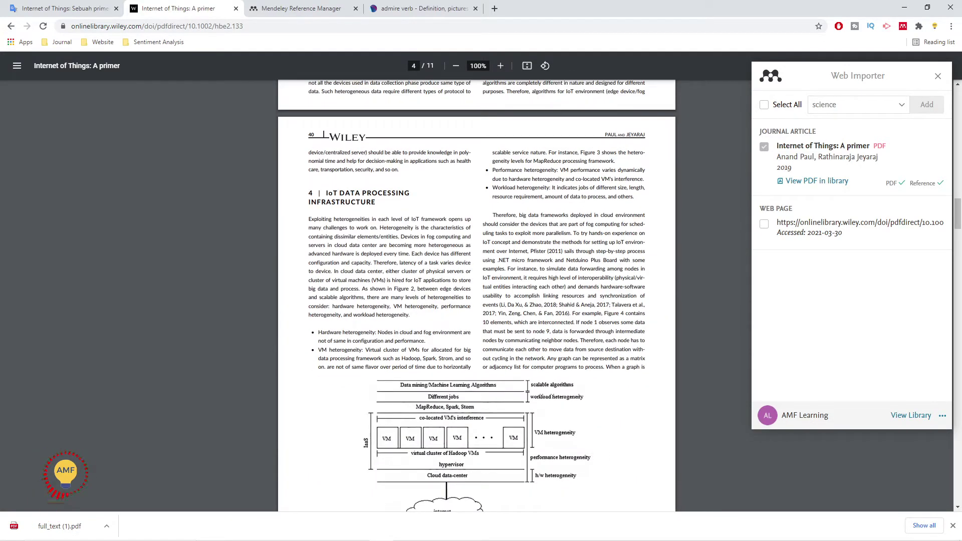
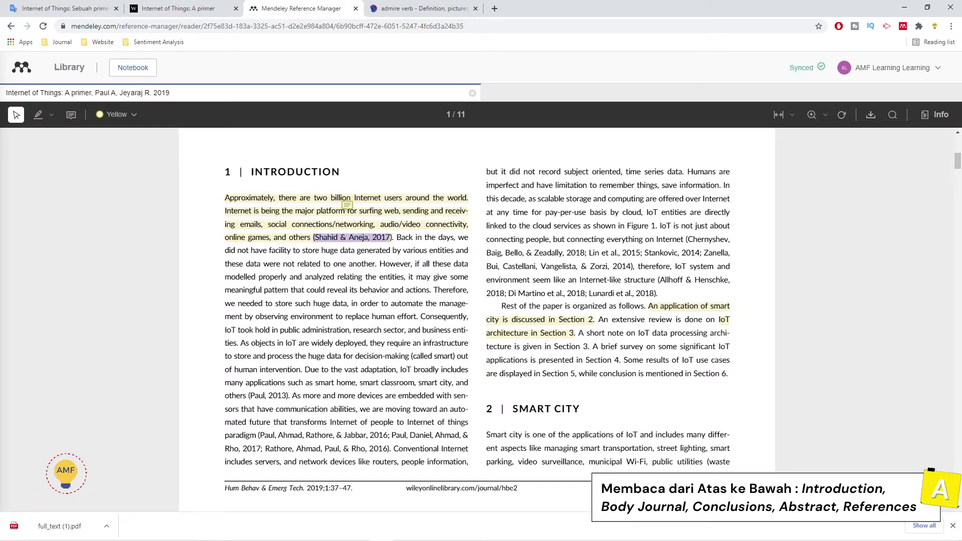
# - Recolour the Introduction's opening highlight pink and highlight the Shahid & Aneja, 2017 citation orange
pyautogui.click(404, 257)
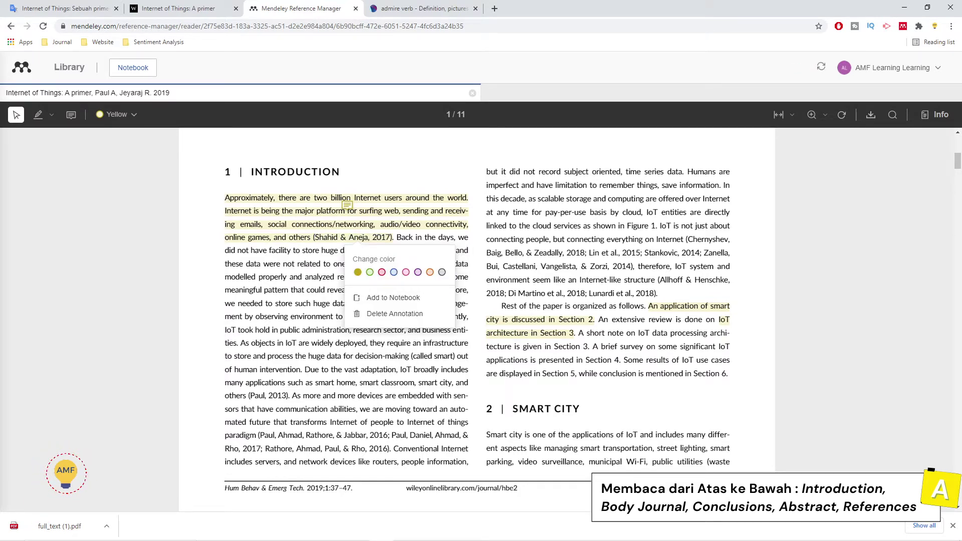
pyautogui.click(381, 272)
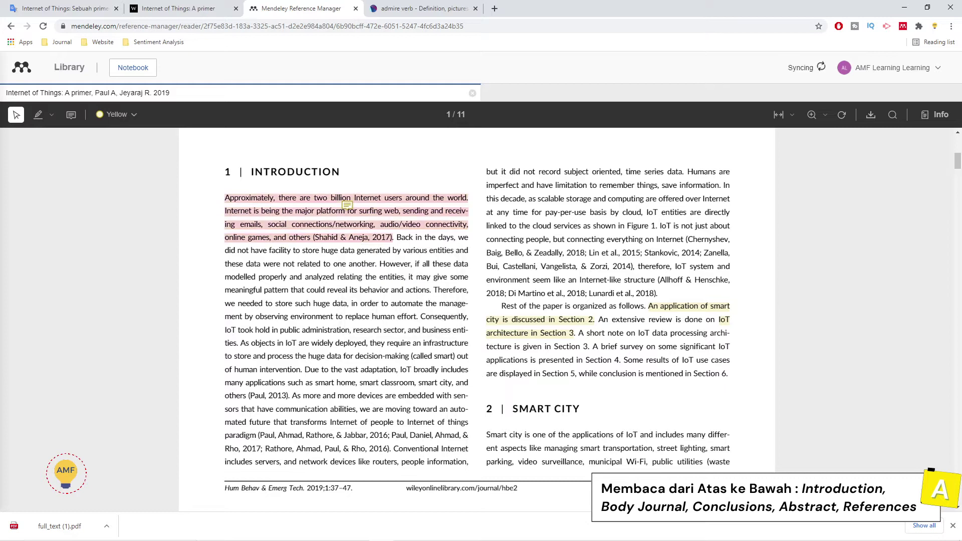
pyautogui.moveTo(390, 238); pyautogui.dragTo(315, 238)
pyautogui.click(338, 260)
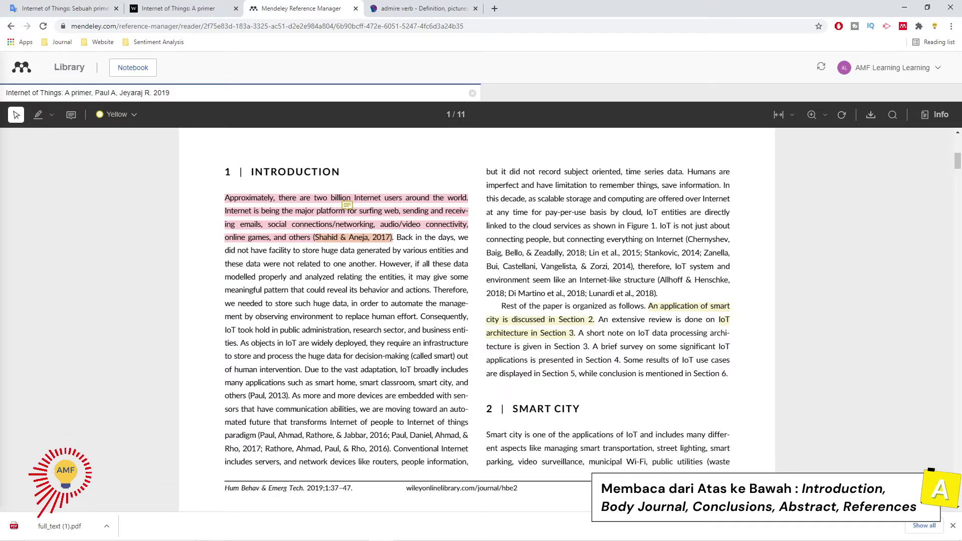
# - Scroll through the PDF and return to page 1's title and abstract
pyautogui.scroll(-5, 476, 320)
pyautogui.scroll(5, 476, 321)
pyautogui.scroll(-10, 476, 321)
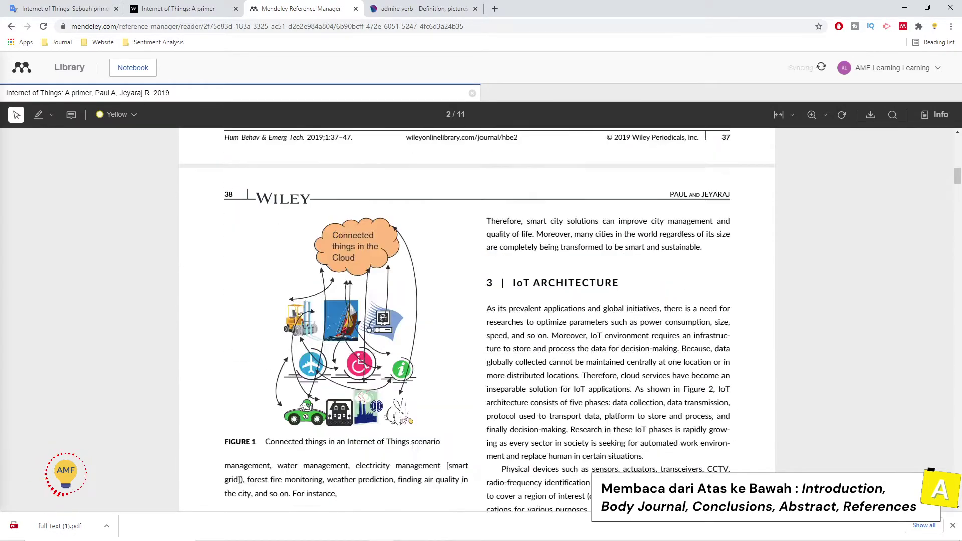
pyautogui.scroll(-20, 476, 320)
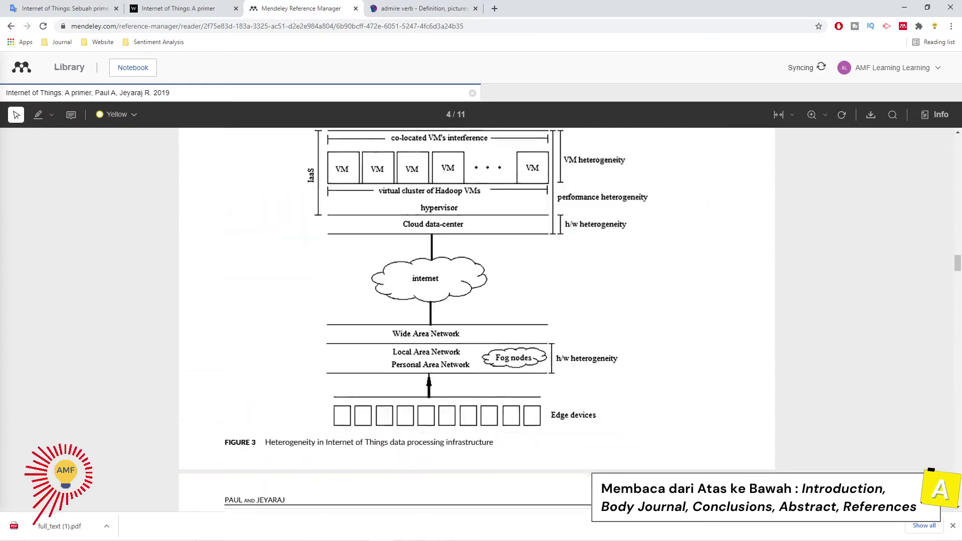
pyautogui.scroll(-20, 476, 320)
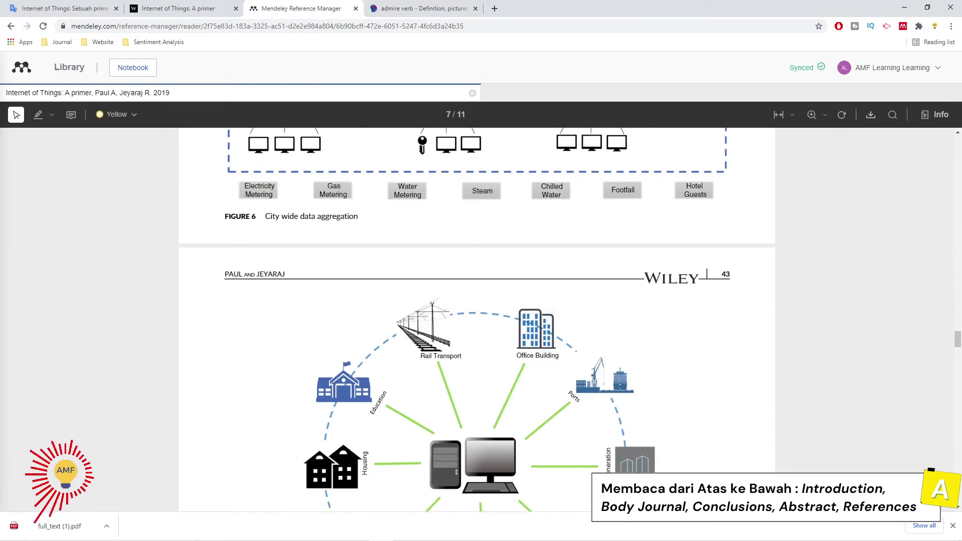
pyautogui.scroll(-20, 476, 321)
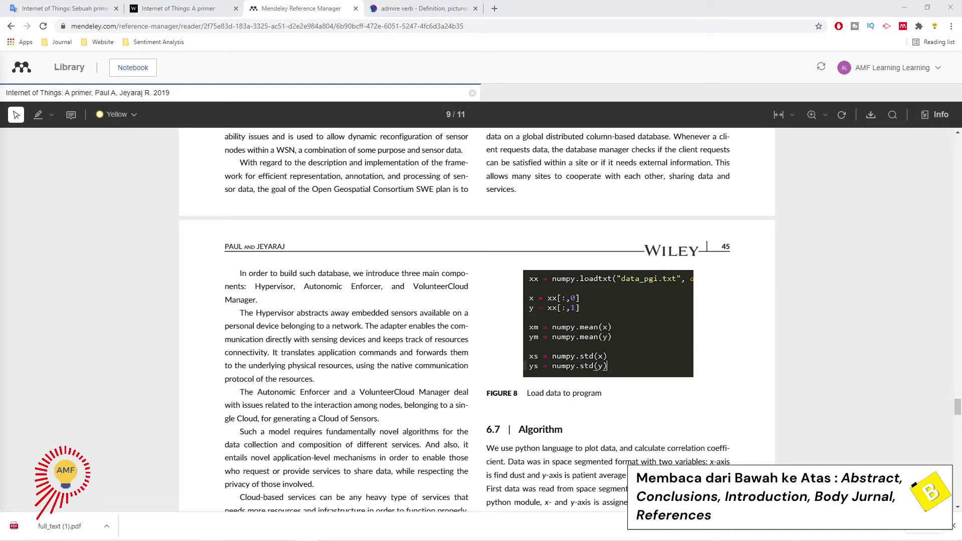
pyautogui.scroll(20, 607, 366)
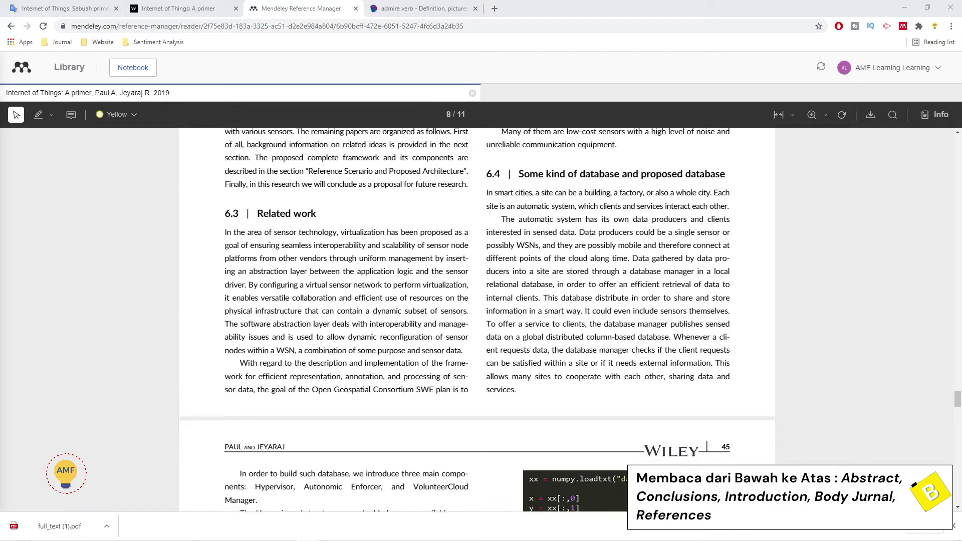
pyautogui.scroll(20, 476, 320)
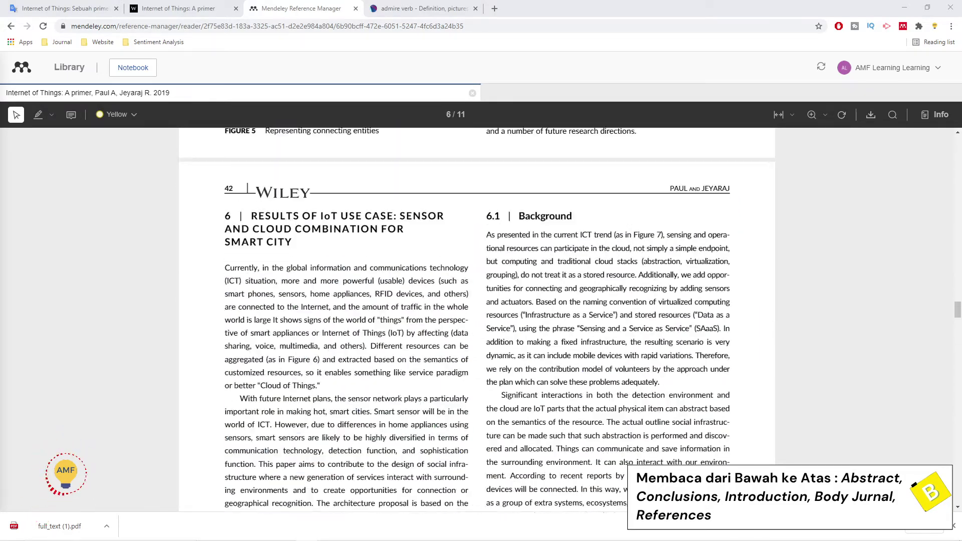
pyautogui.scroll(20, 476, 321)
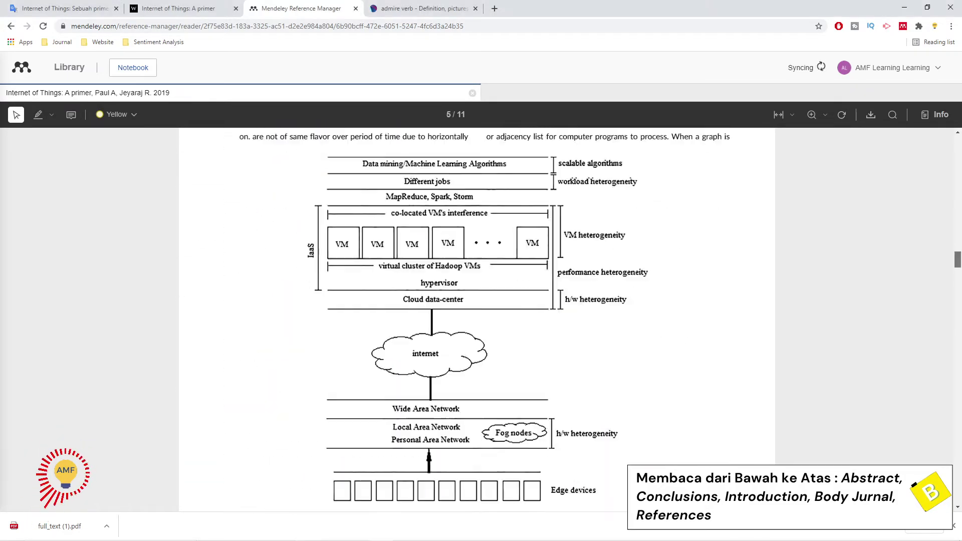
pyautogui.scroll(-1, 477, 321)
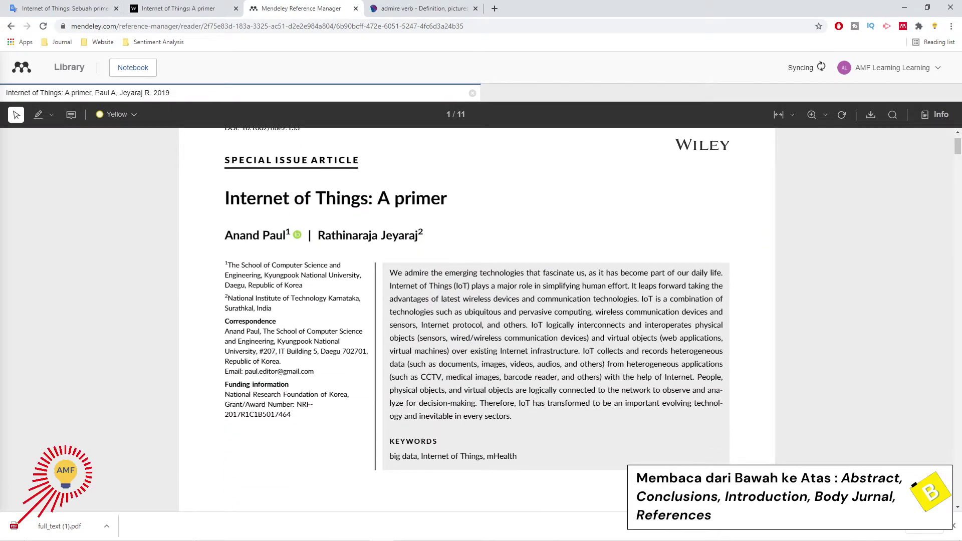
# - Highlight the abstract's first three sentences yellow and attach the comment 'introduction'
pyautogui.moveTo(225, 160); pyautogui.dragTo(389, 273)
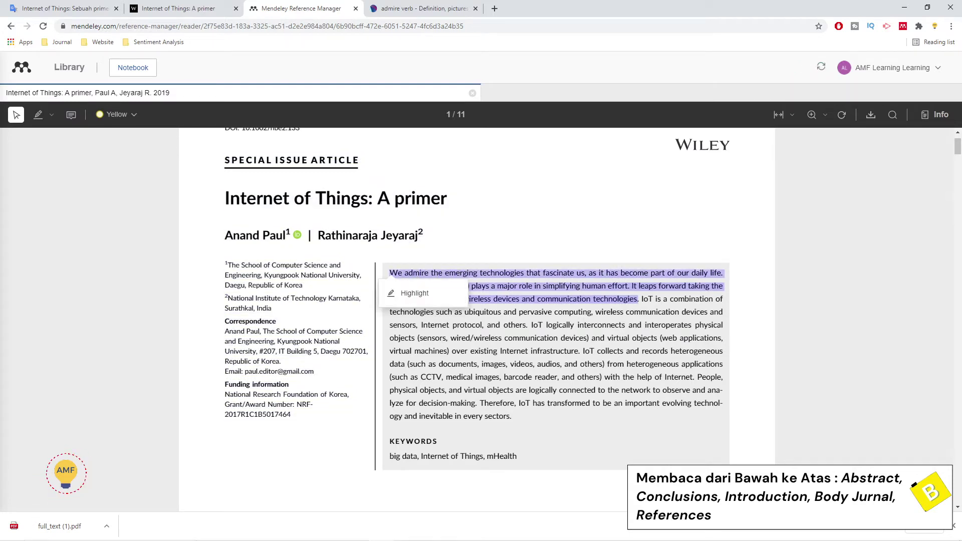
pyautogui.click(414, 293)
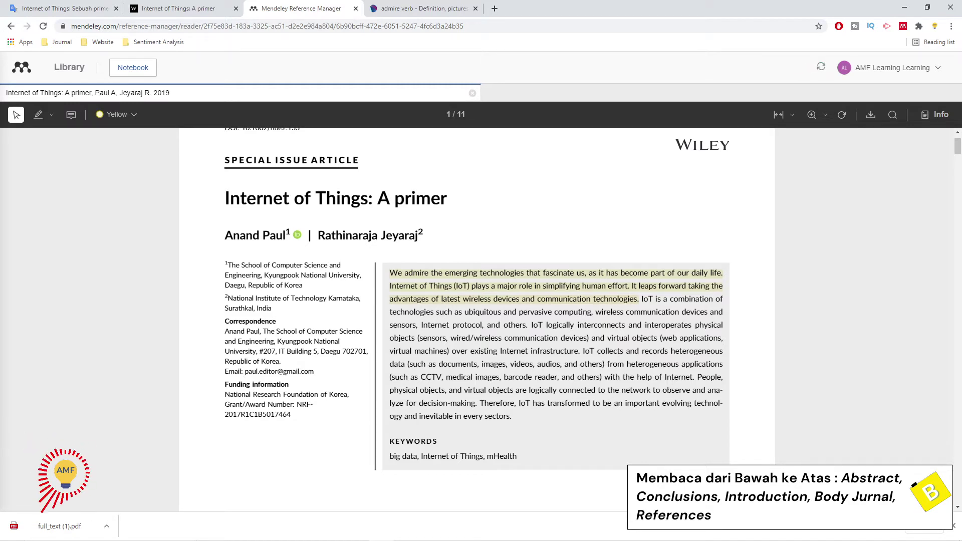
pyautogui.rightClick(563, 276)
pyautogui.click(587, 294)
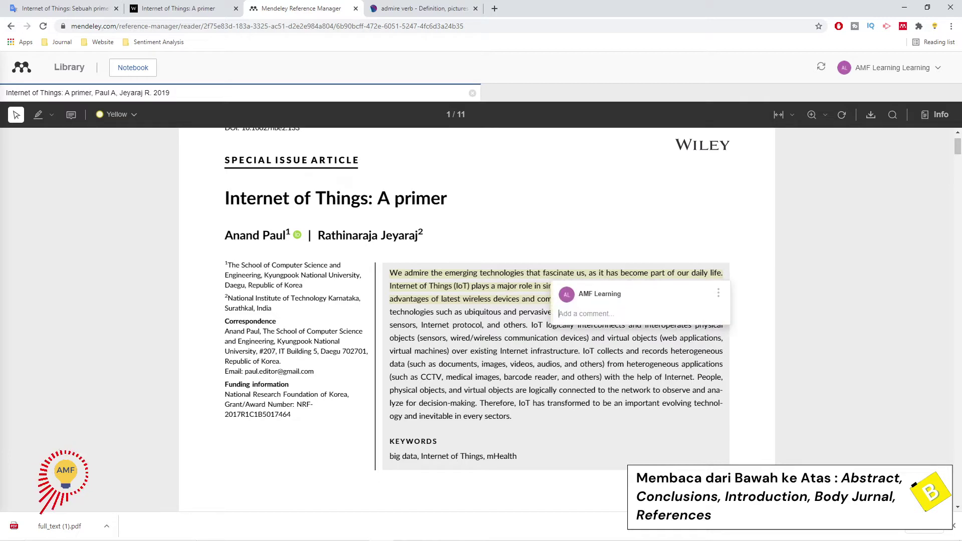
pyautogui.write('int')
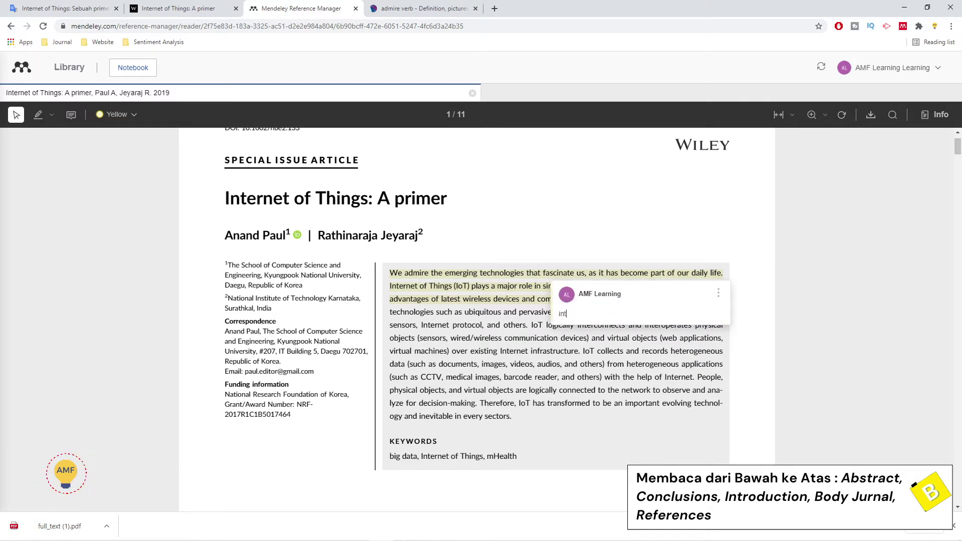
pyautogui.write('roduction')
pyautogui.press('Return')
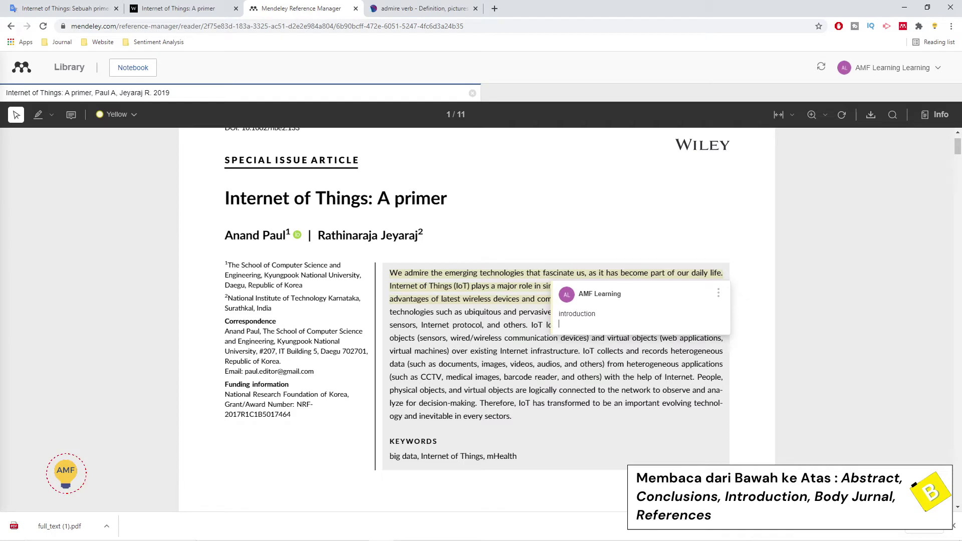
pyautogui.press('BackSpace')
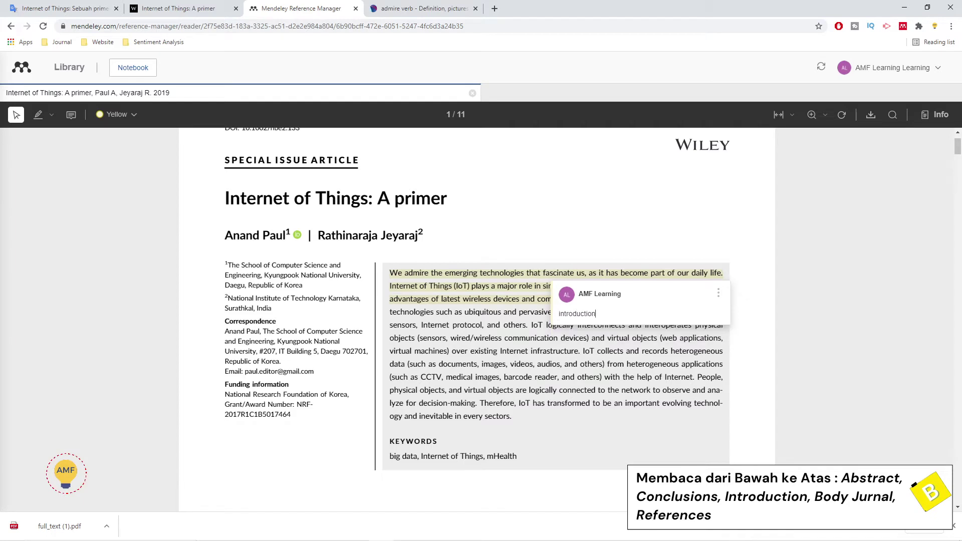
pyautogui.press('Escape')
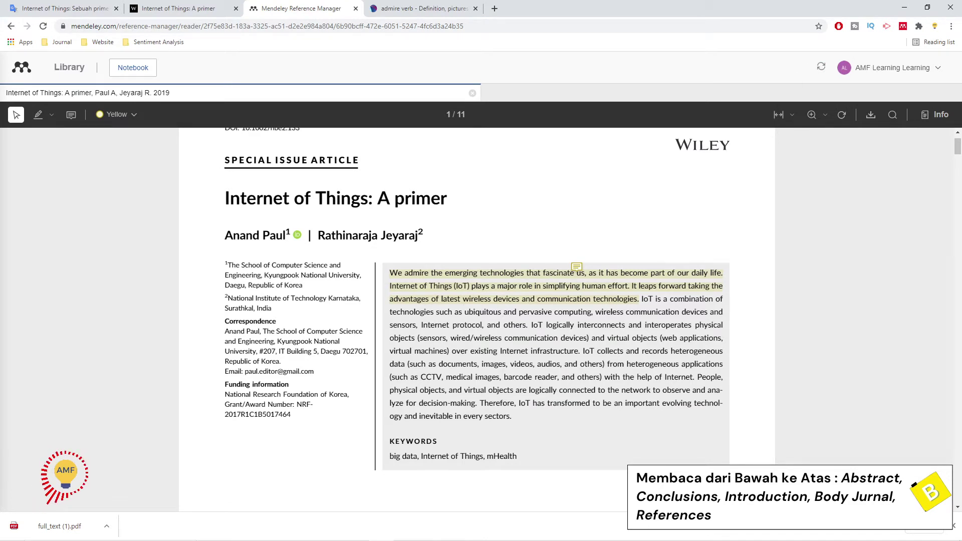
# - Highlight the abstract sentences from 'IoT is a combination' to 'infrastructure.' blue, commenting 'bab 2 dan 3'
pyautogui.moveTo(641, 299); pyautogui.dragTo(580, 352)
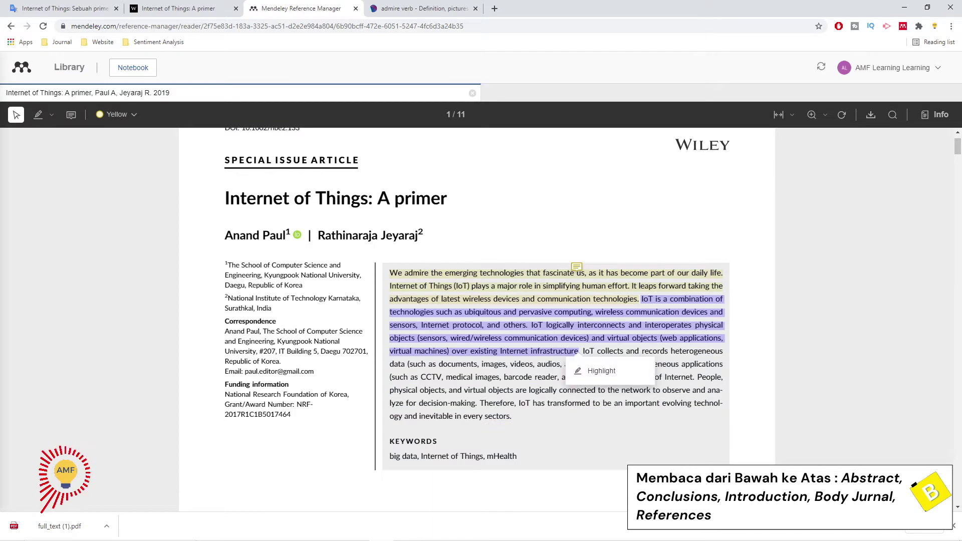
pyautogui.click(599, 371)
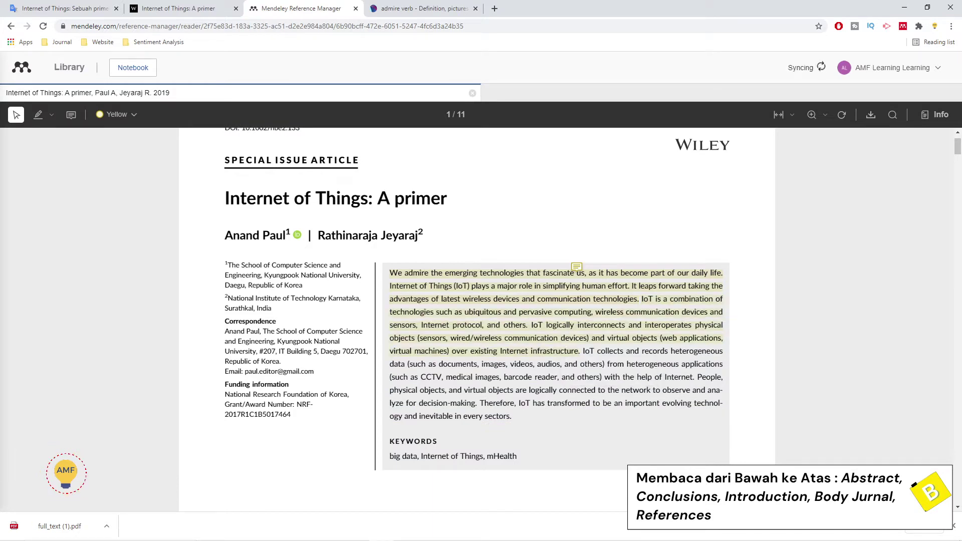
pyautogui.click(617, 325)
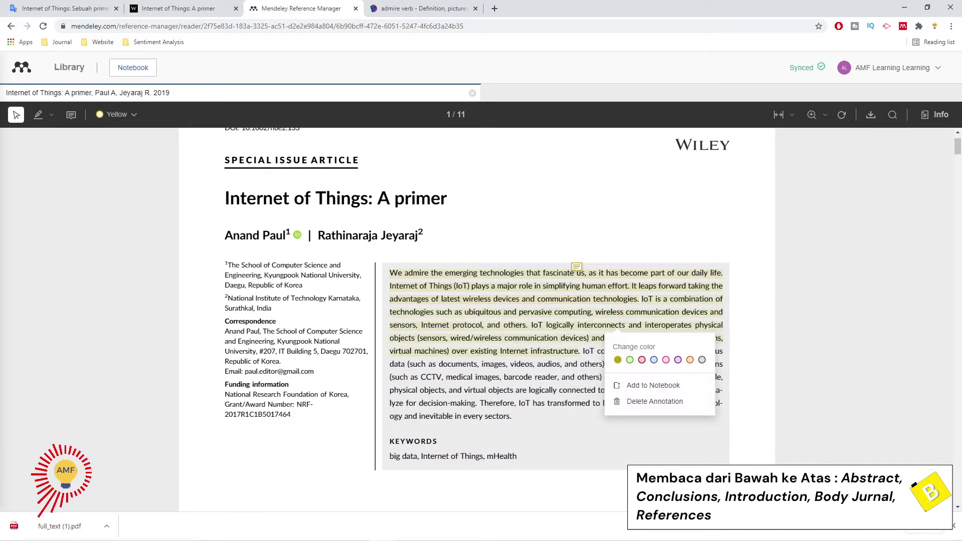
pyautogui.click(653, 359)
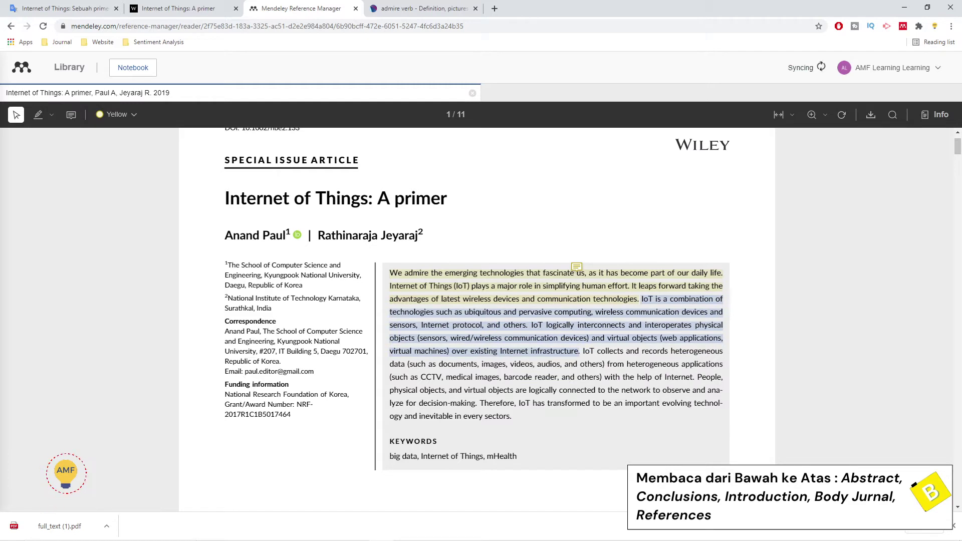
pyautogui.click(619, 327)
pyautogui.click(646, 346)
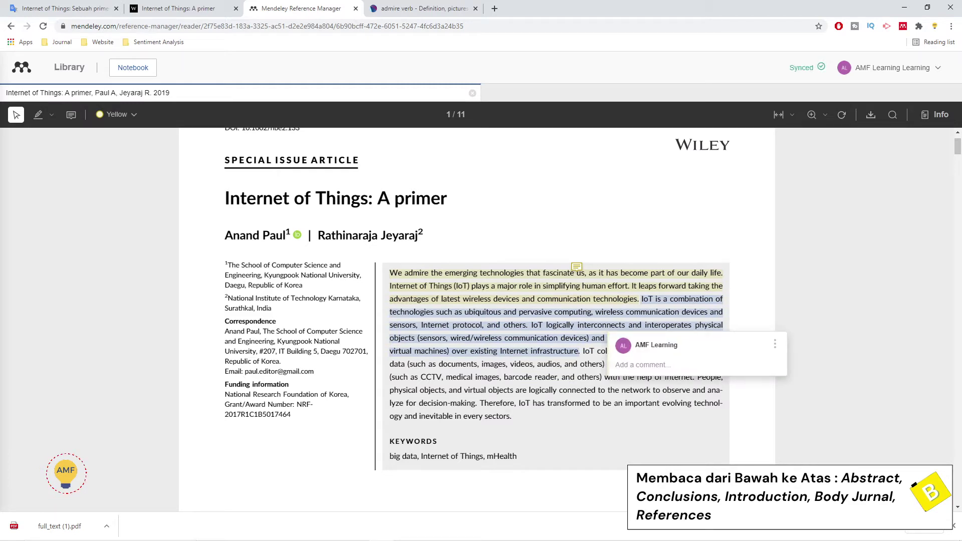
pyautogui.write('bab ')
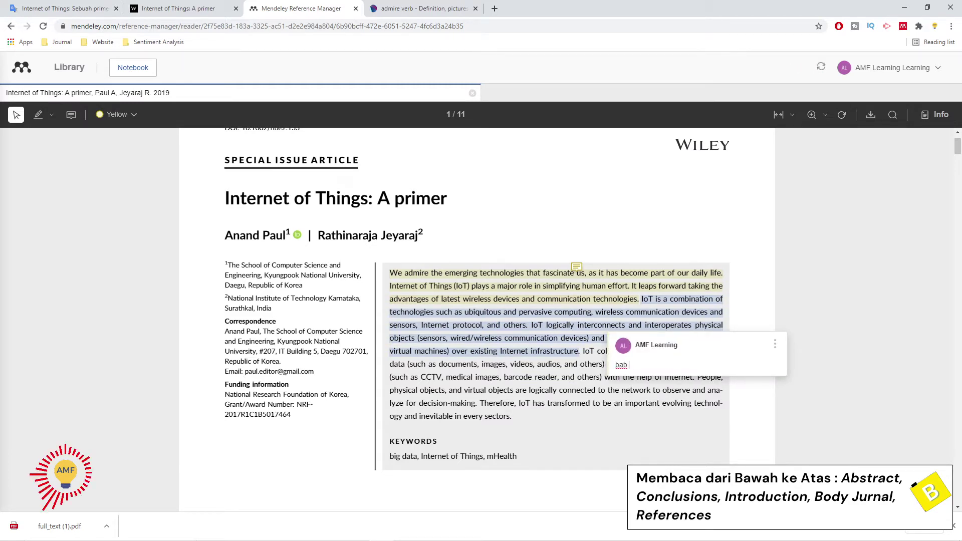
pyautogui.write('2 dan 3')
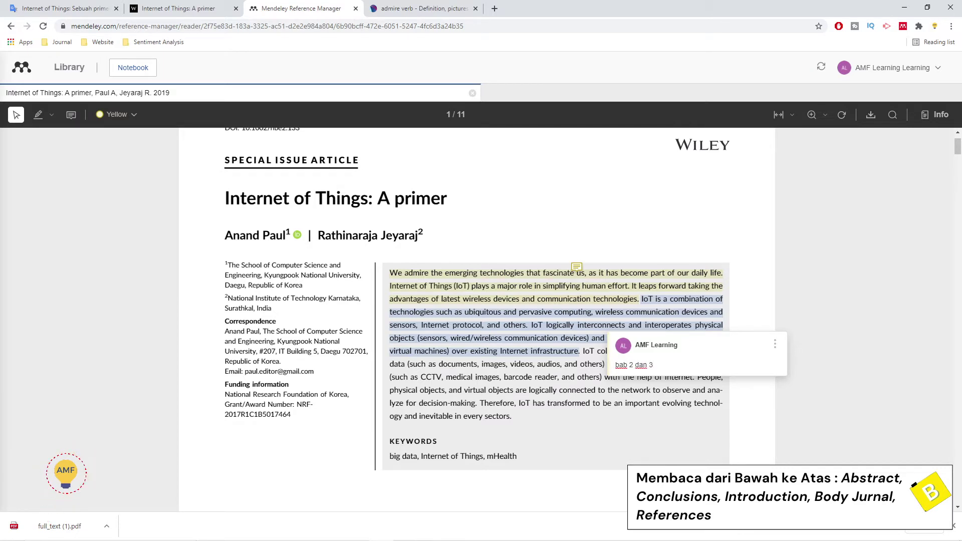
pyautogui.press('Return')
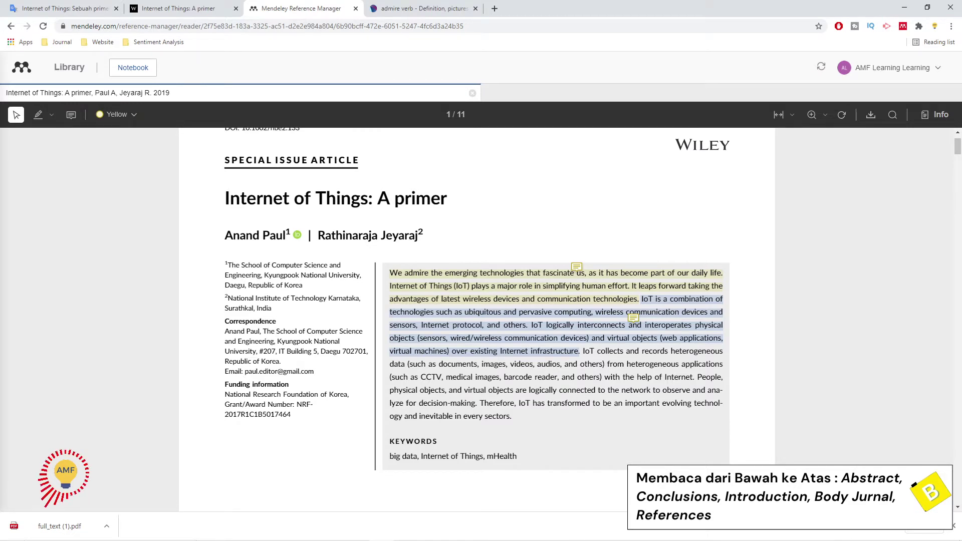
# - Highlight the sentence beginning 'IoT collects' and add the comment '4 dan 5'
pyautogui.moveTo(582, 351); pyautogui.dragTo(695, 377)
pyautogui.click(719, 399)
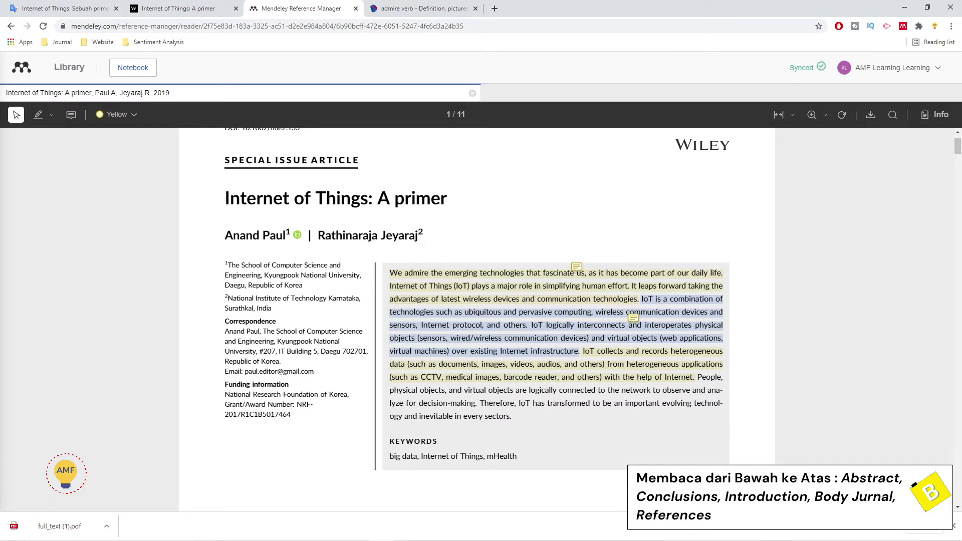
pyautogui.click(671, 376)
pyautogui.click(700, 397)
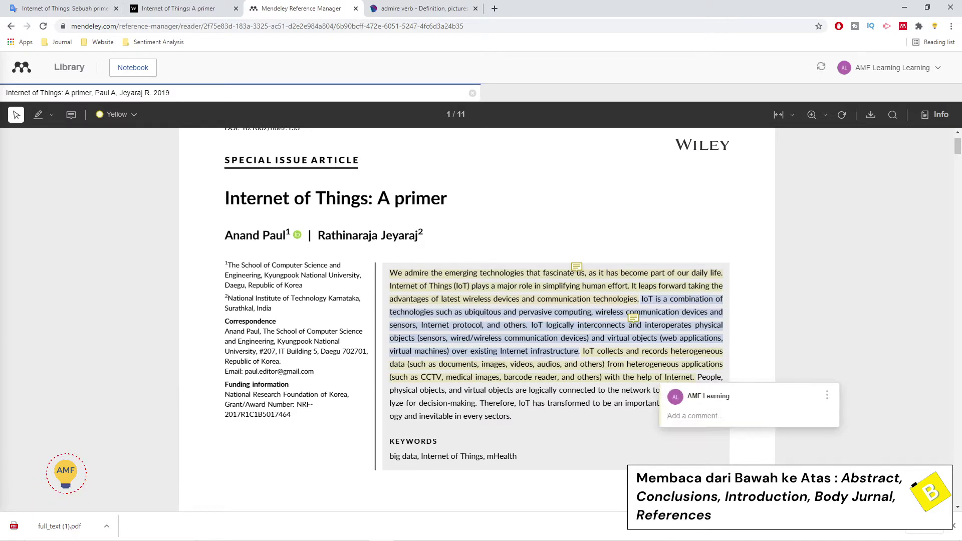
pyautogui.write('4 dan 5')
pyautogui.click(752, 369)
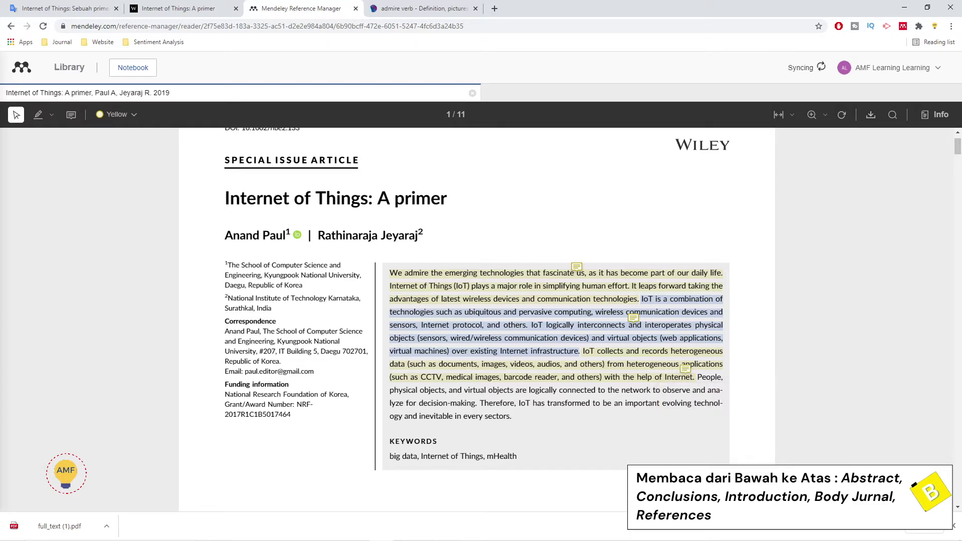
# - Highlight the closing passage from 'People' to 'sectors' pink and recolour the 'IoT collects' highlight purple
pyautogui.moveTo(701, 377); pyautogui.dragTo(510, 417)
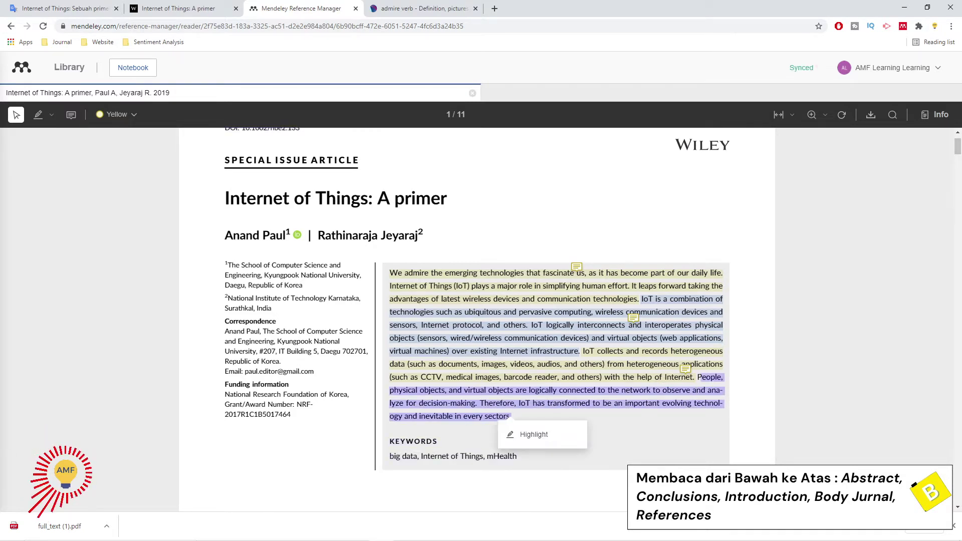
pyautogui.moveTo(697, 377); pyautogui.dragTo(651, 413)
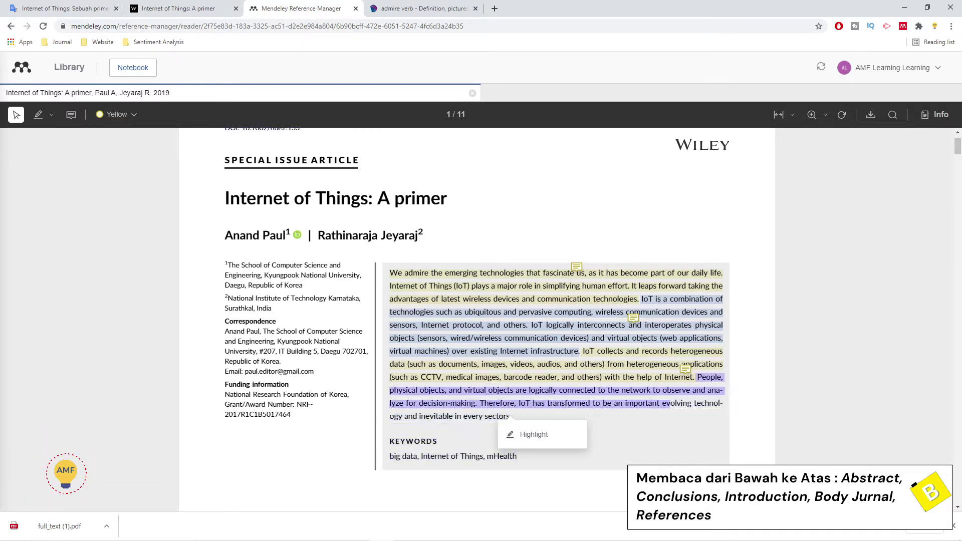
pyautogui.moveTo(518, 422)
pyautogui.mouseDown()
pyautogui.moveTo(514, 407)
pyautogui.moveTo(515, 422)
pyautogui.moveTo(549, 432)
pyautogui.moveTo(503, 421)
pyautogui.mouseUp()
pyautogui.click(528, 438)
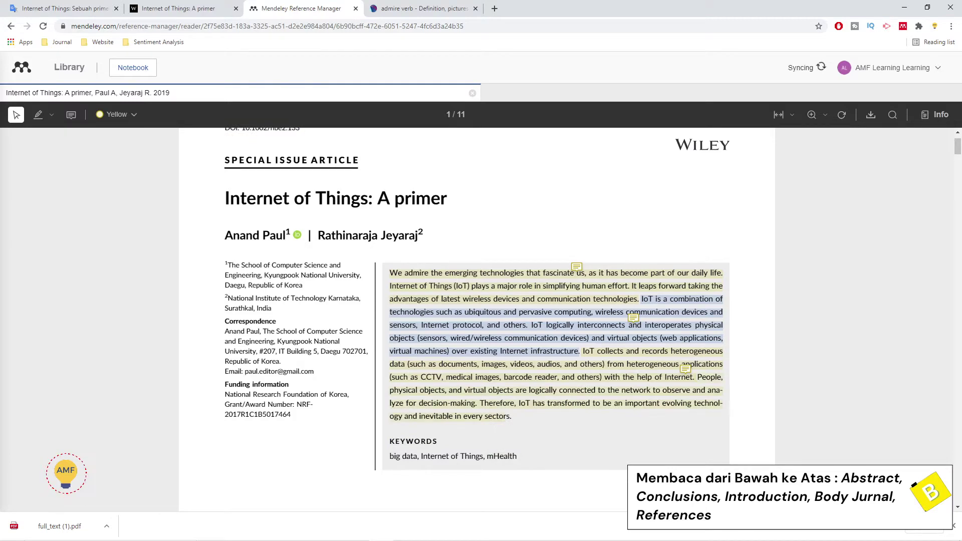
pyautogui.moveTo(510, 416); pyautogui.dragTo(697, 376)
pyautogui.click(717, 395)
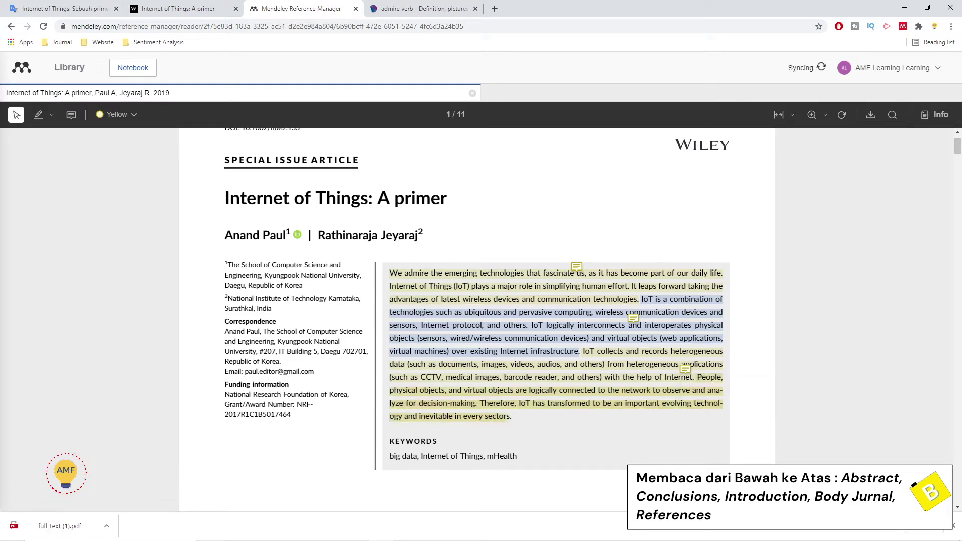
pyautogui.click(707, 391)
pyautogui.click(755, 425)
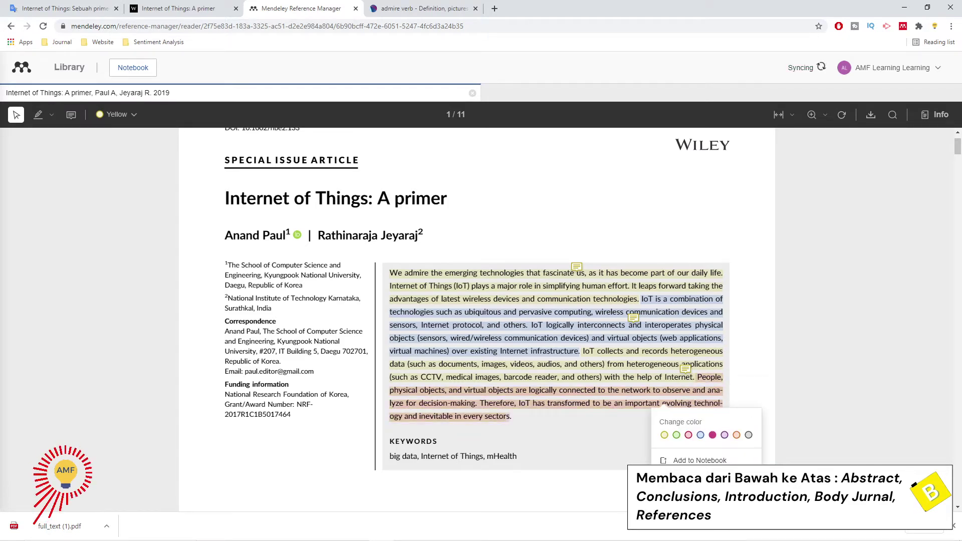
pyautogui.click(633, 365)
pyautogui.click(634, 365)
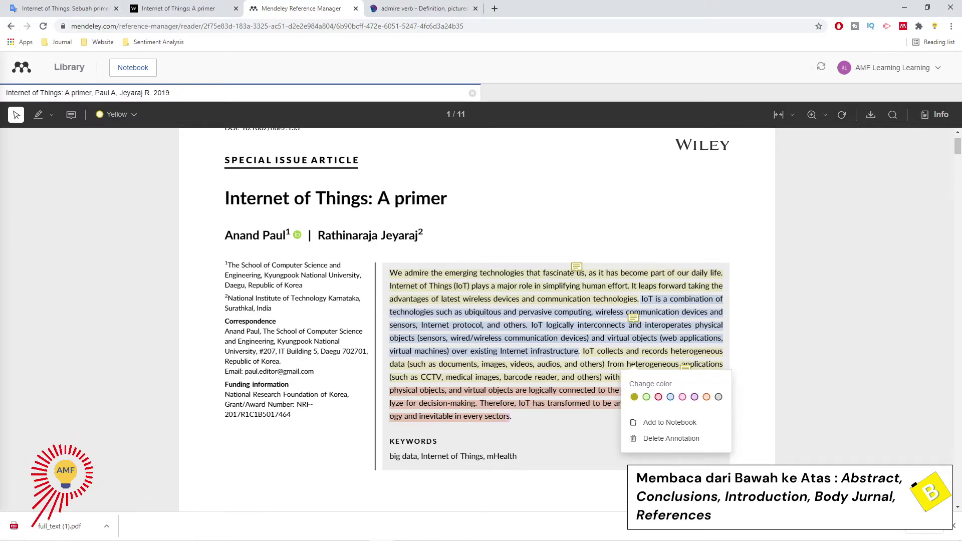
pyautogui.click(695, 397)
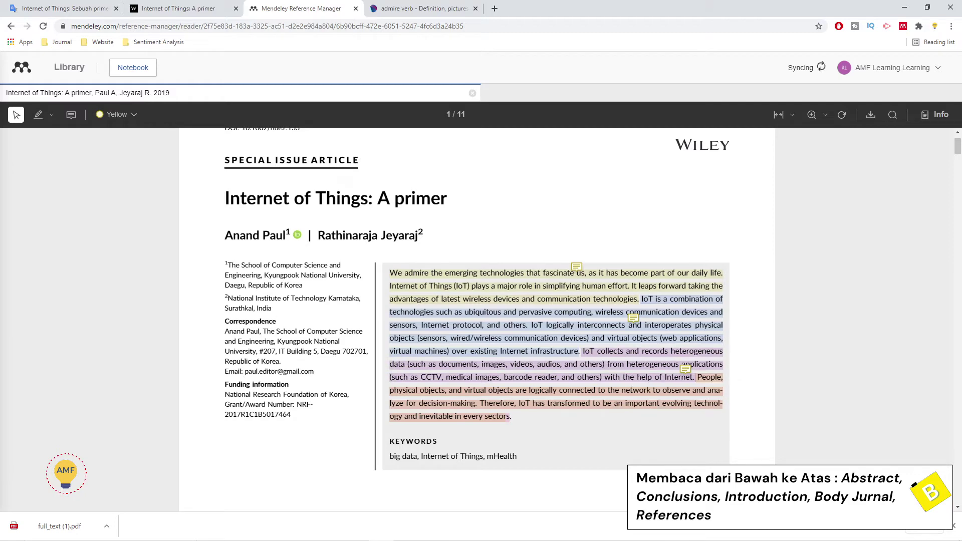
# - Search the PDF for 'big data', then clear the search term
pyautogui.scroll(-2, 556, 350)
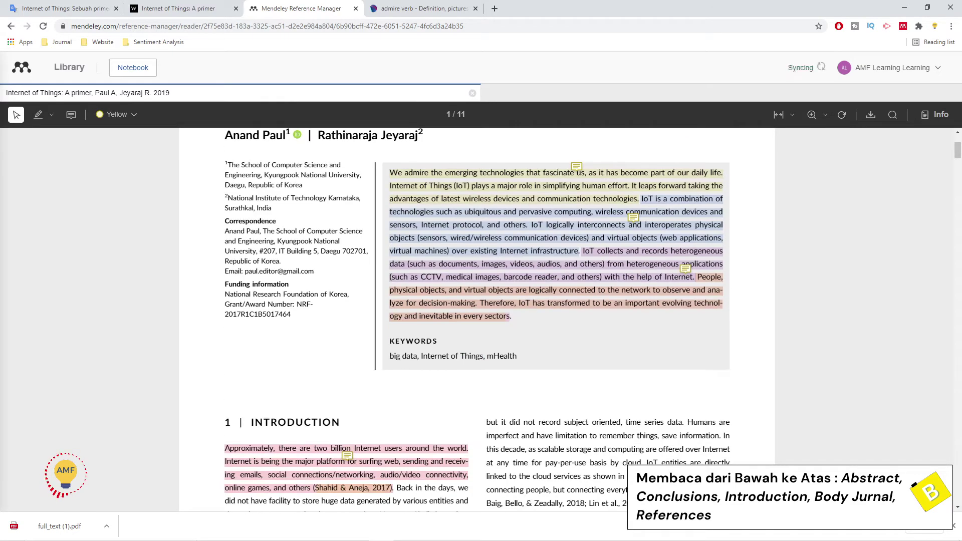
pyautogui.moveTo(520, 357); pyautogui.dragTo(423, 357)
pyautogui.click(423, 357)
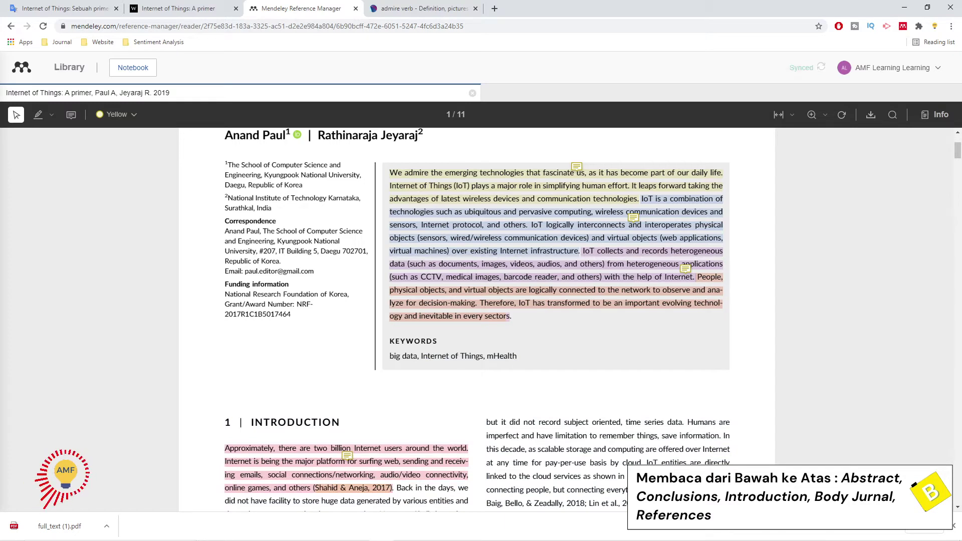
pyautogui.click(892, 115)
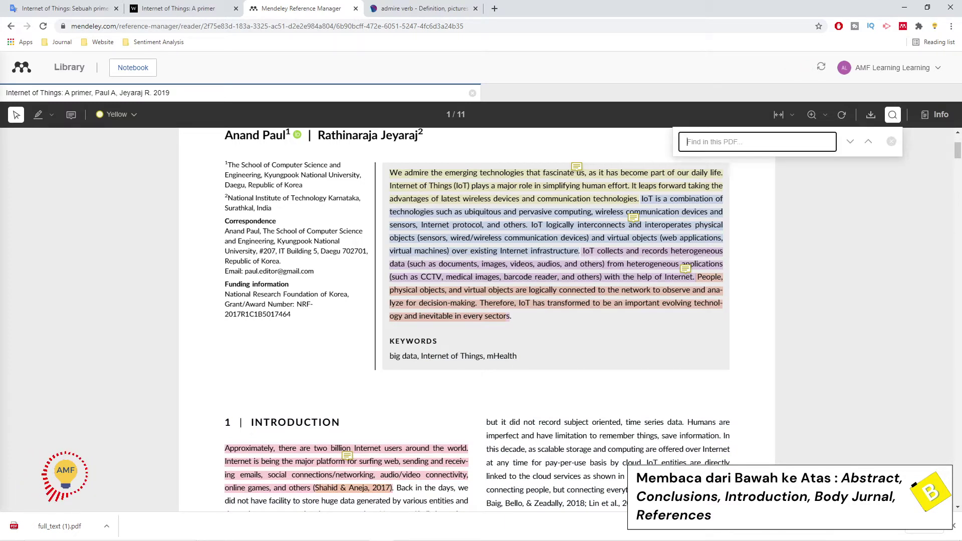
pyautogui.write('big data')
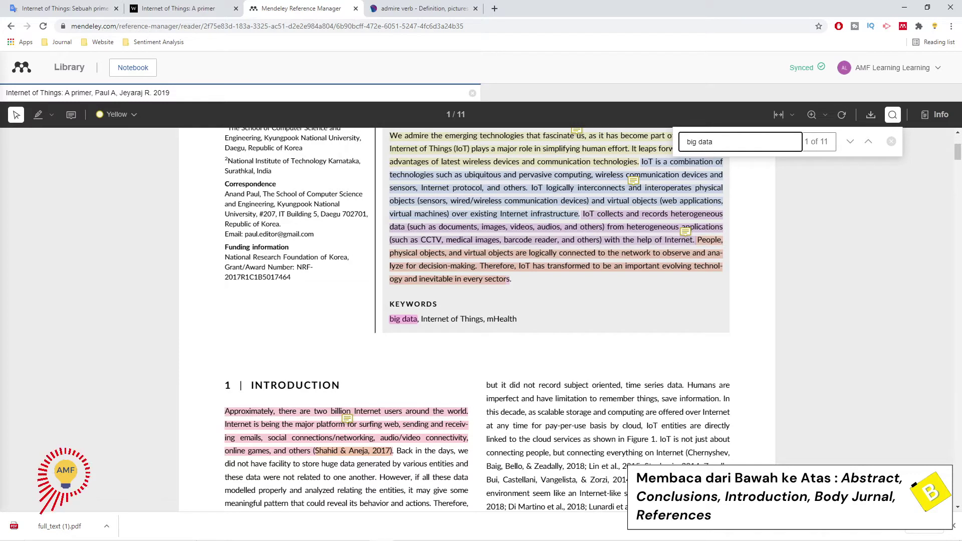
pyautogui.hotkey('ctrl', 'a')
pyautogui.press('BackSpace')
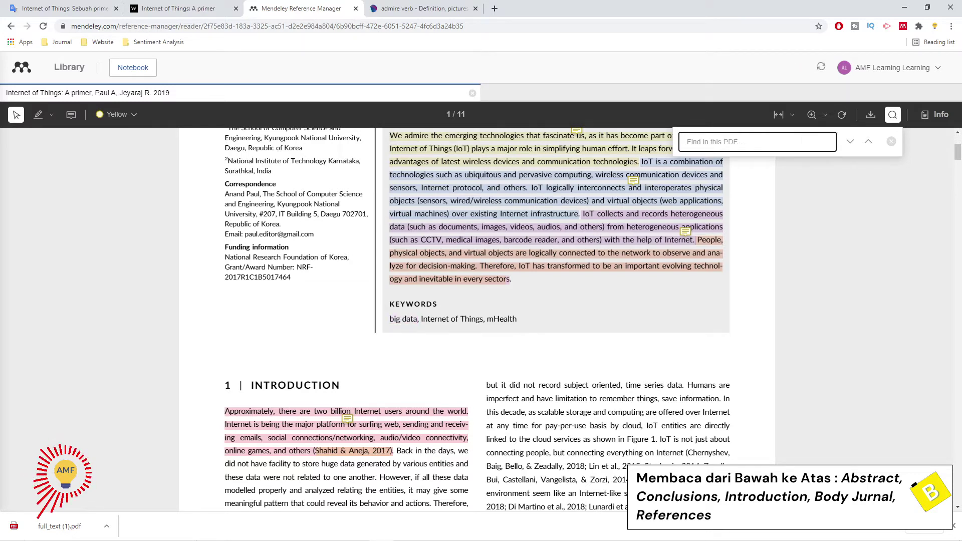
# - Search for 'internet', then 'mHealth', finding its single match in the keywords
pyautogui.write('internet')
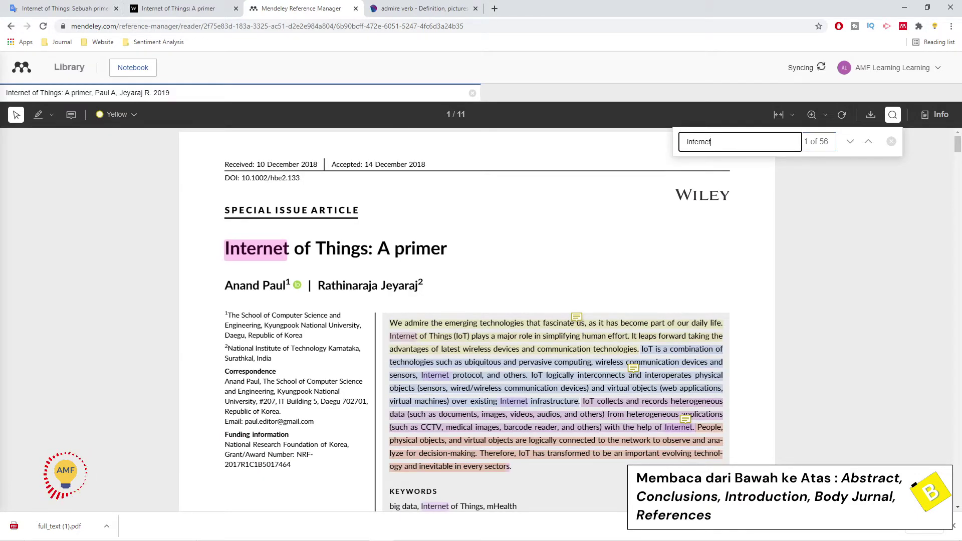
pyautogui.hotkey('ctrl', 'a')
pyautogui.press('BackSpace')
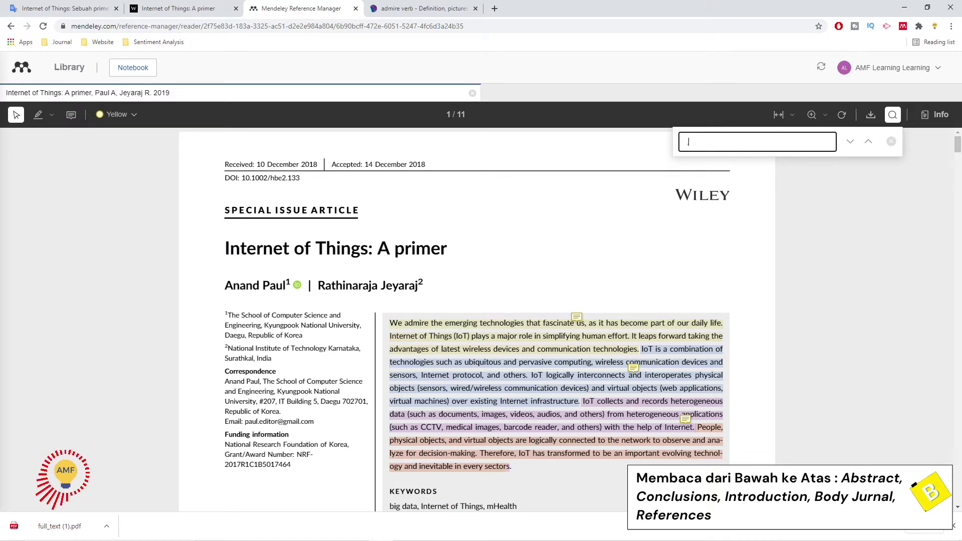
pyautogui.write('mHealth')
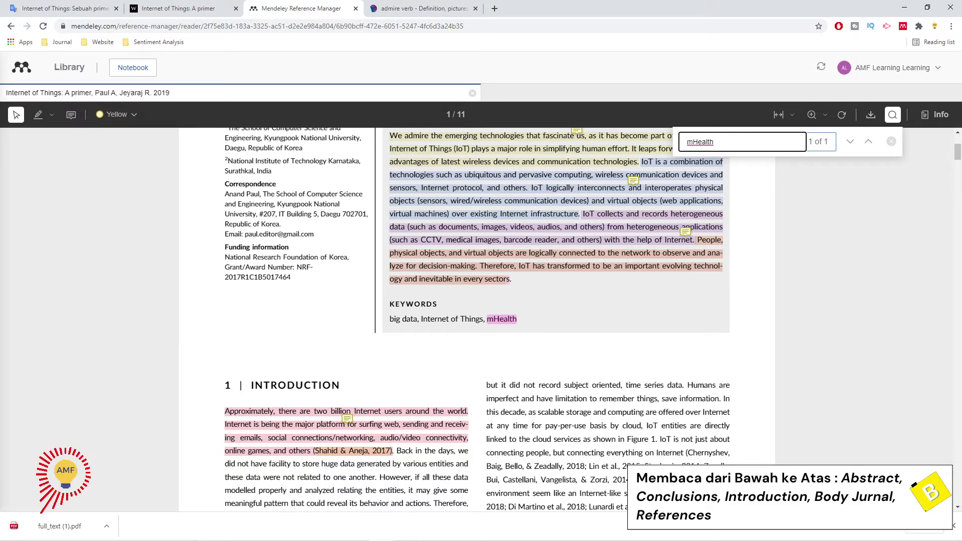
pyautogui.scroll(2, 476, 320)
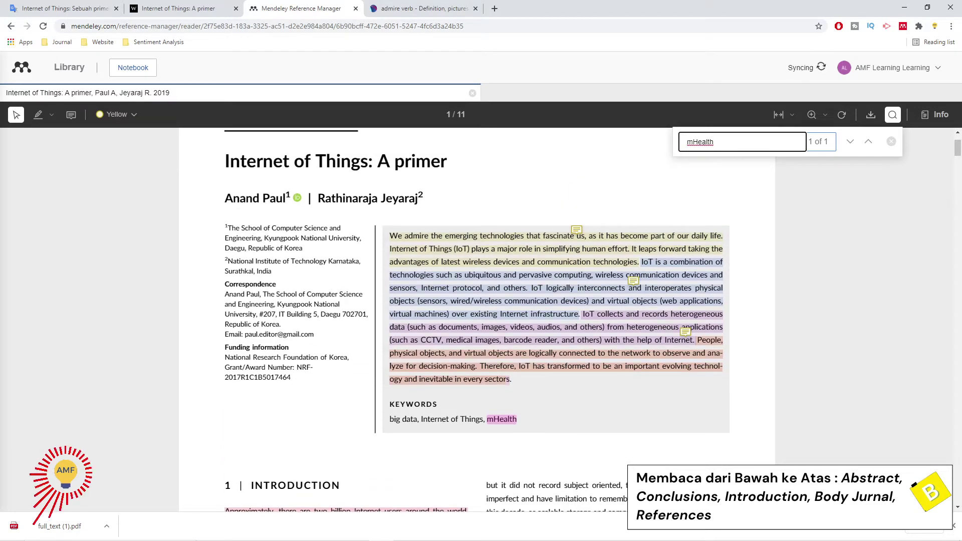
pyautogui.scroll(-1, 476, 321)
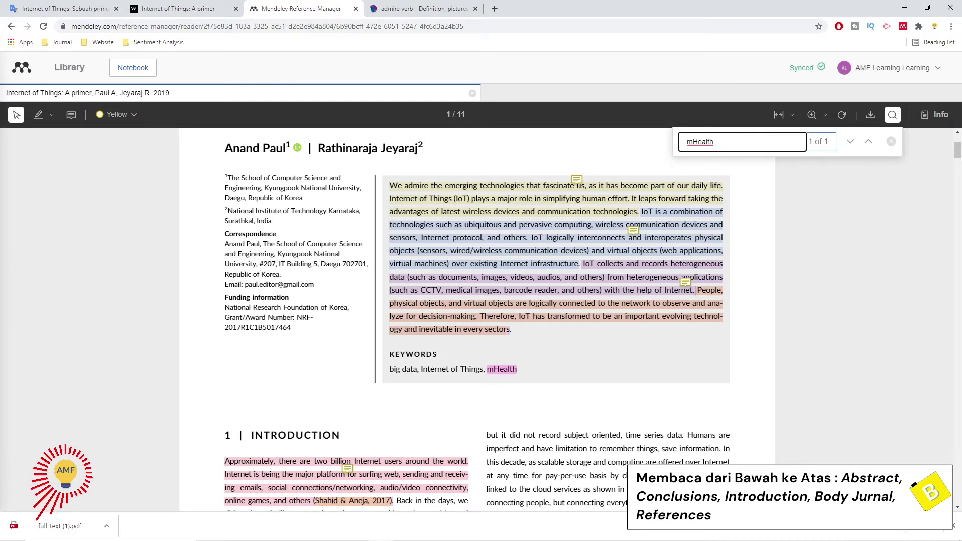
pyautogui.scroll(-1, 476, 321)
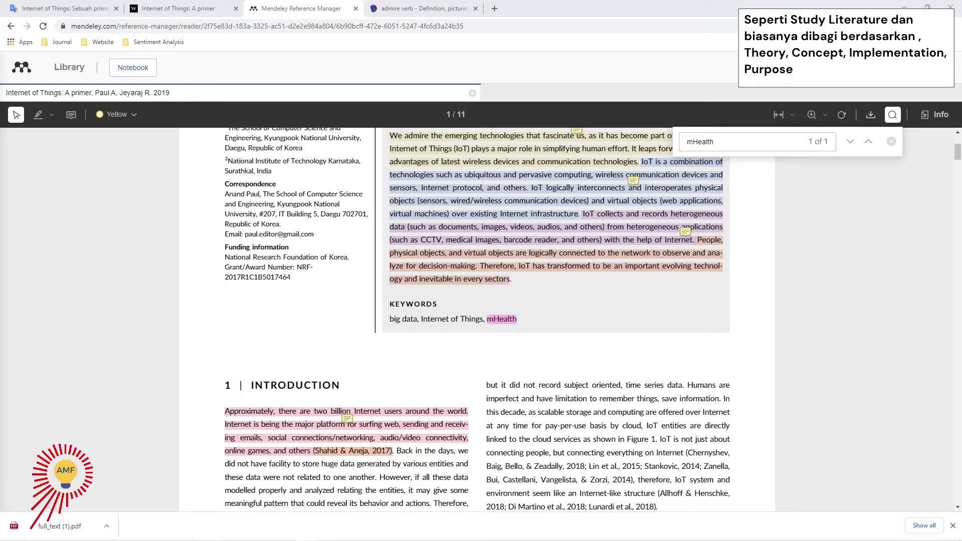
# - Scroll down to page 2 of 11 to read Figure 1 and Section 3, 'IoT Architecture'
pyautogui.scroll(-10, 476, 321)
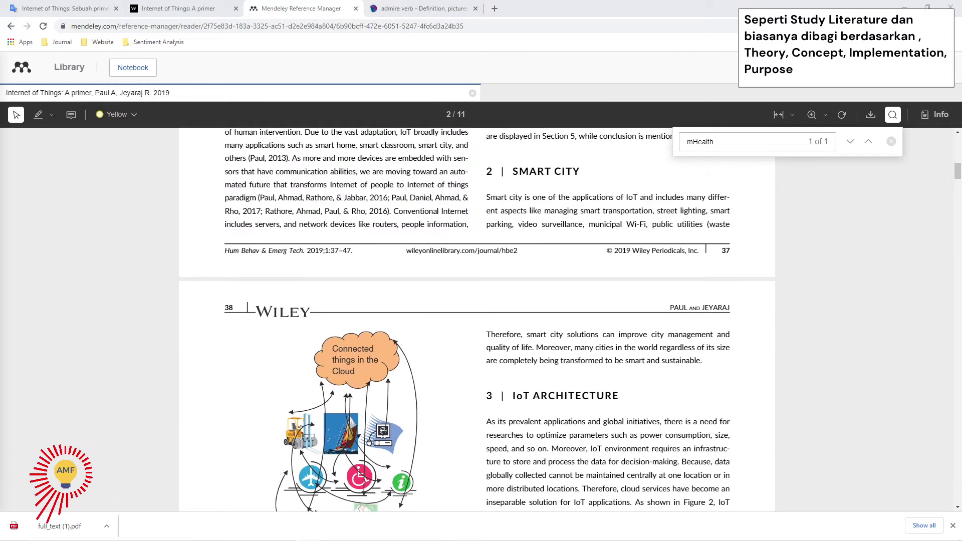
pyautogui.scroll(-2, 476, 320)
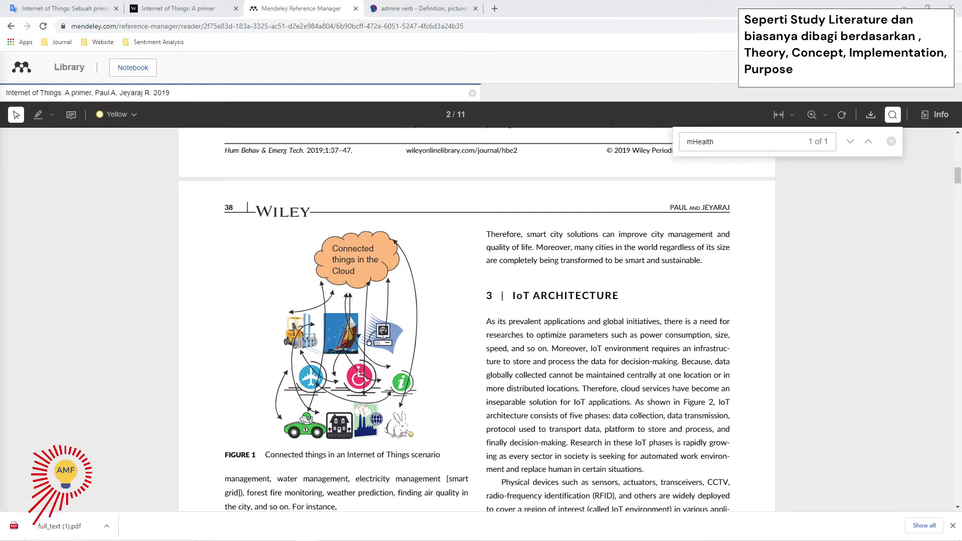
pyautogui.scroll(3, 476, 321)
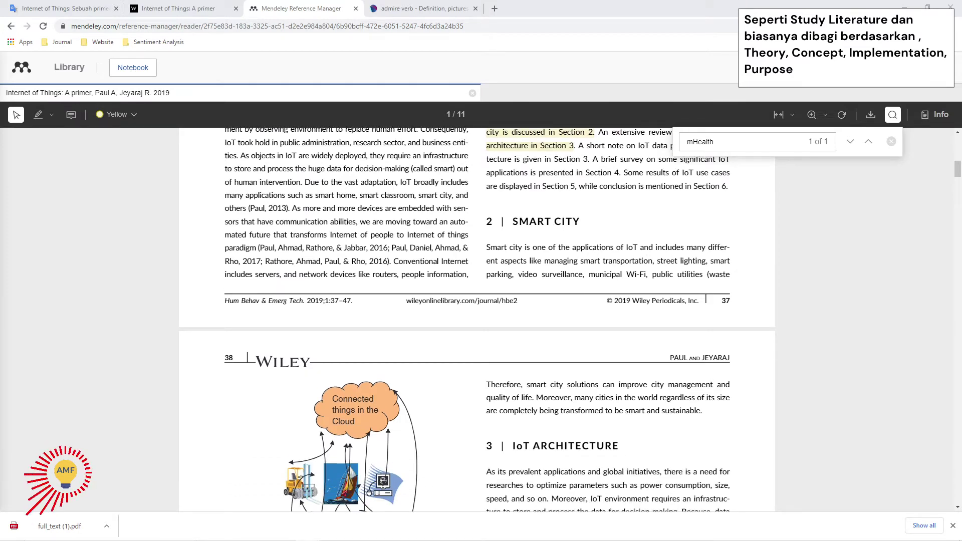
pyautogui.scroll(-1, 477, 320)
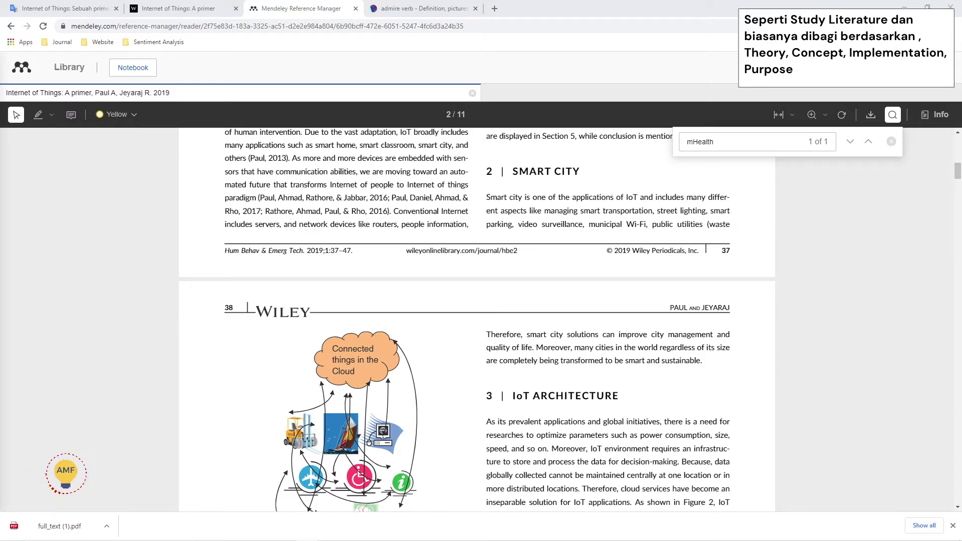
pyautogui.scroll(-5, 477, 321)
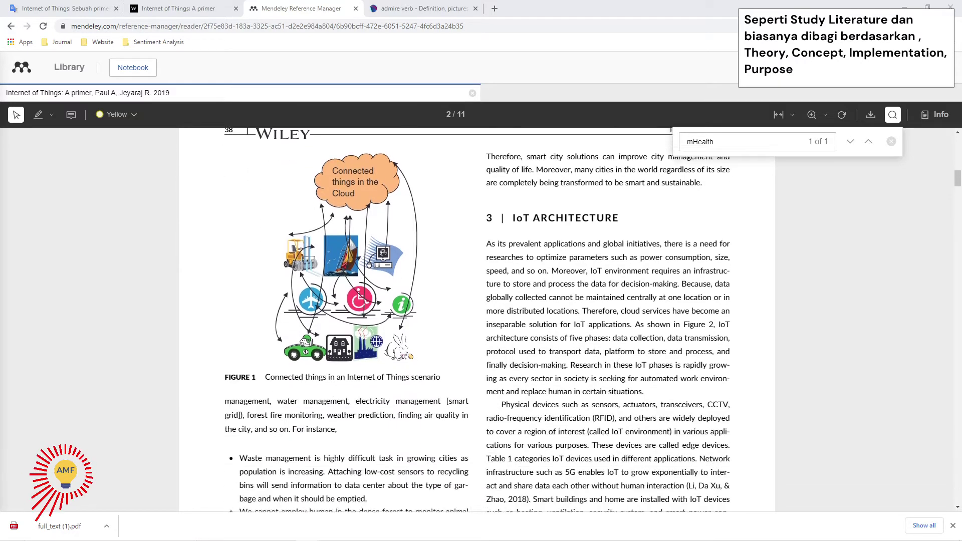
pyautogui.scroll(-3, 477, 321)
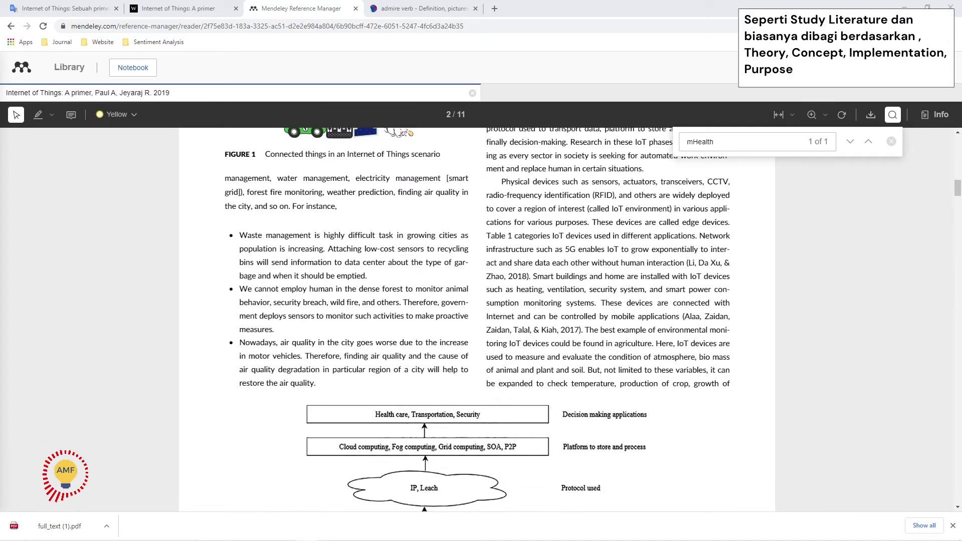
pyautogui.scroll(8, 477, 321)
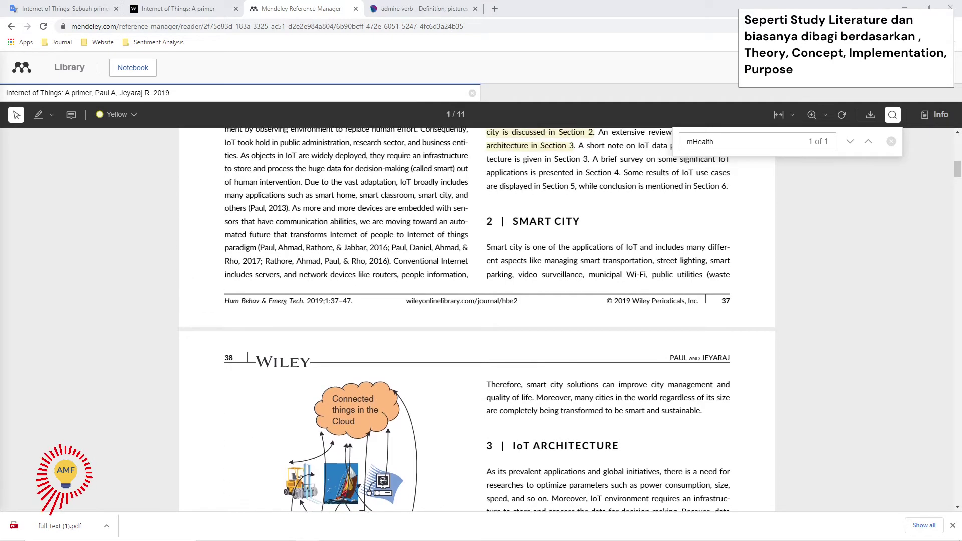
pyautogui.scroll(-7, 477, 321)
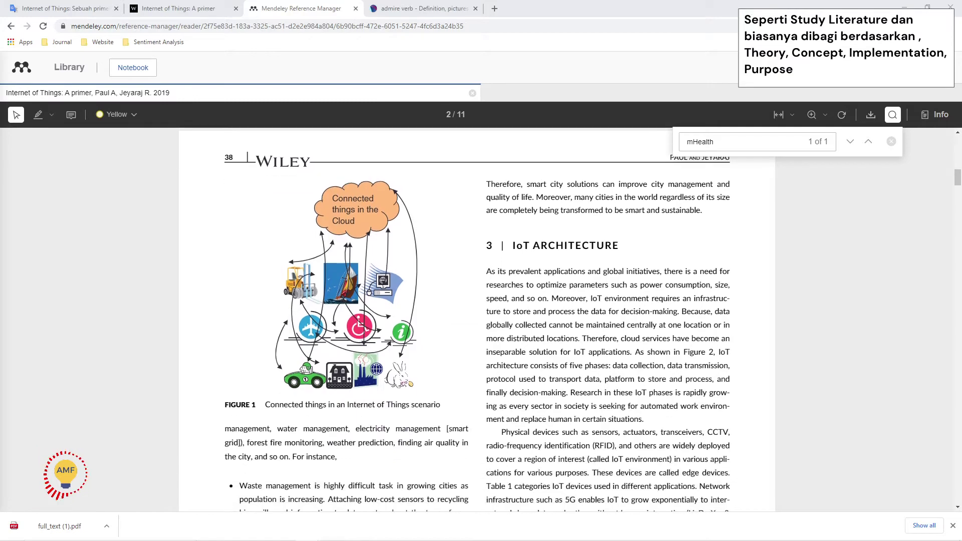
pyautogui.scroll(5, 477, 321)
pyautogui.scroll(-4, 477, 321)
pyautogui.scroll(3, 477, 320)
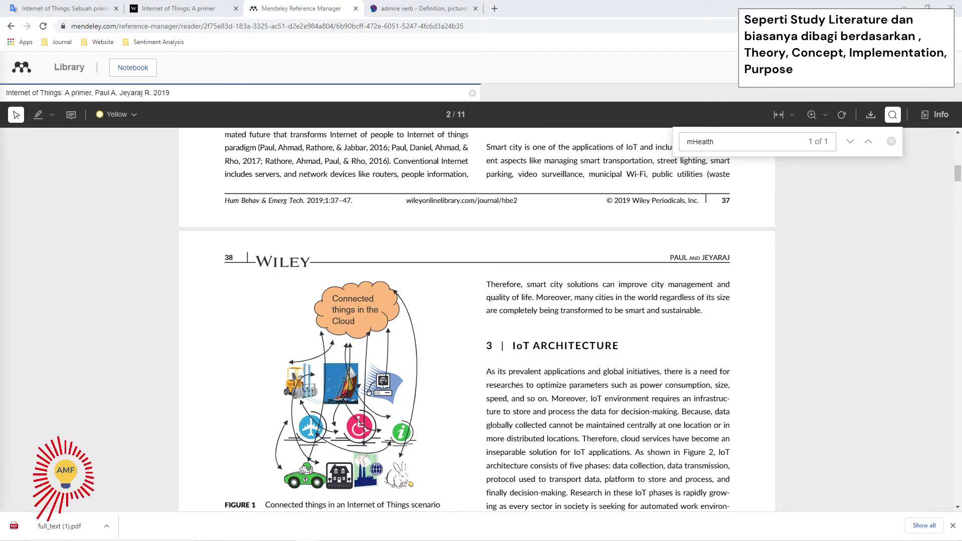
pyautogui.scroll(-2, 477, 321)
pyautogui.scroll(2, 477, 321)
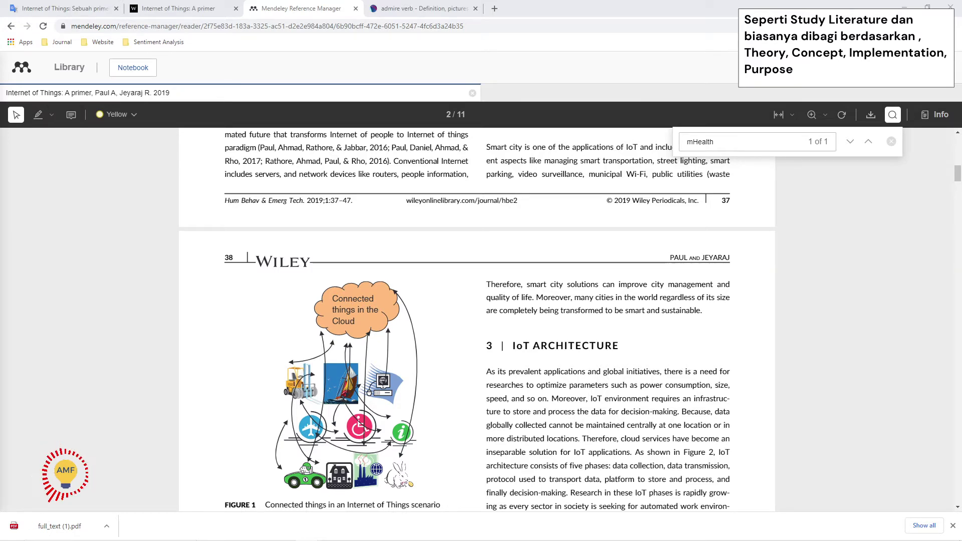
pyautogui.scroll(-7, 477, 321)
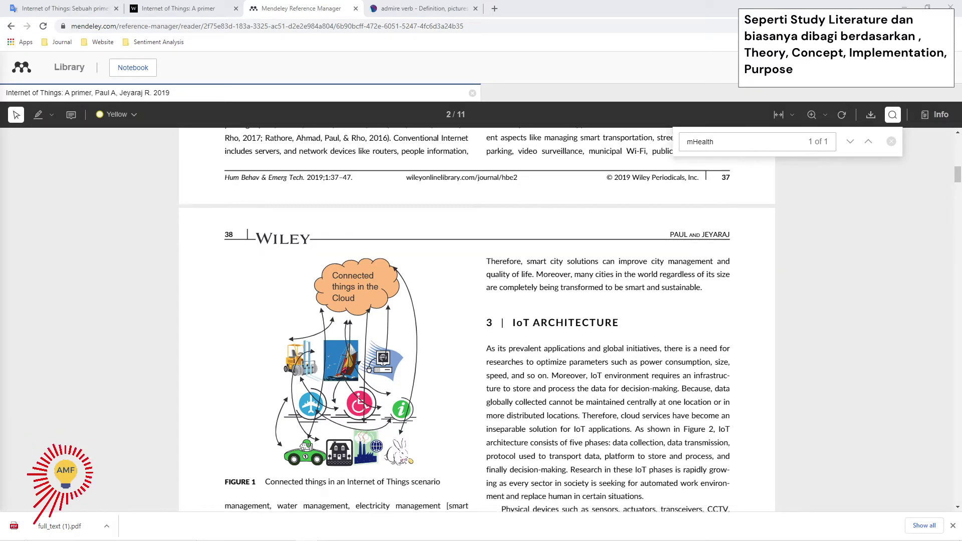
pyautogui.scroll(-3, 478, 321)
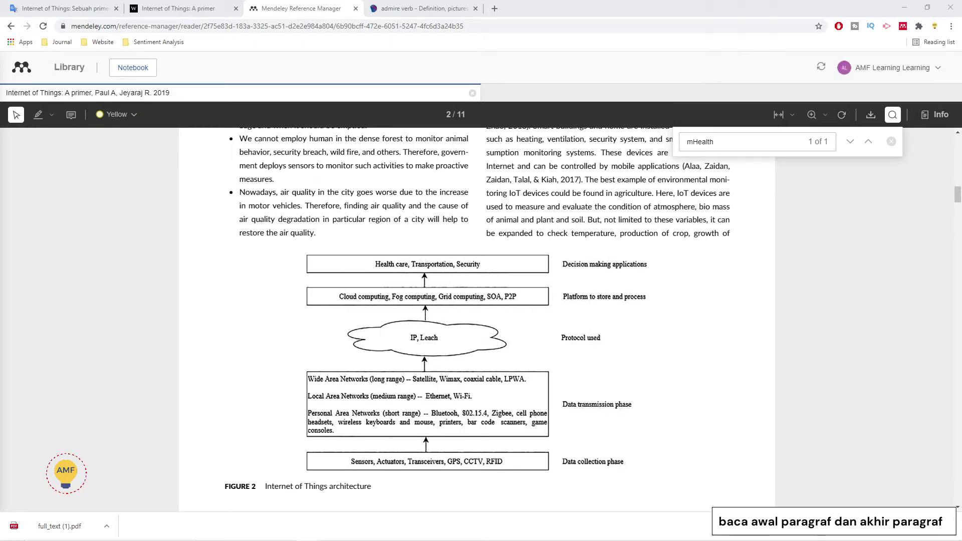
pyautogui.scroll(10, 477, 321)
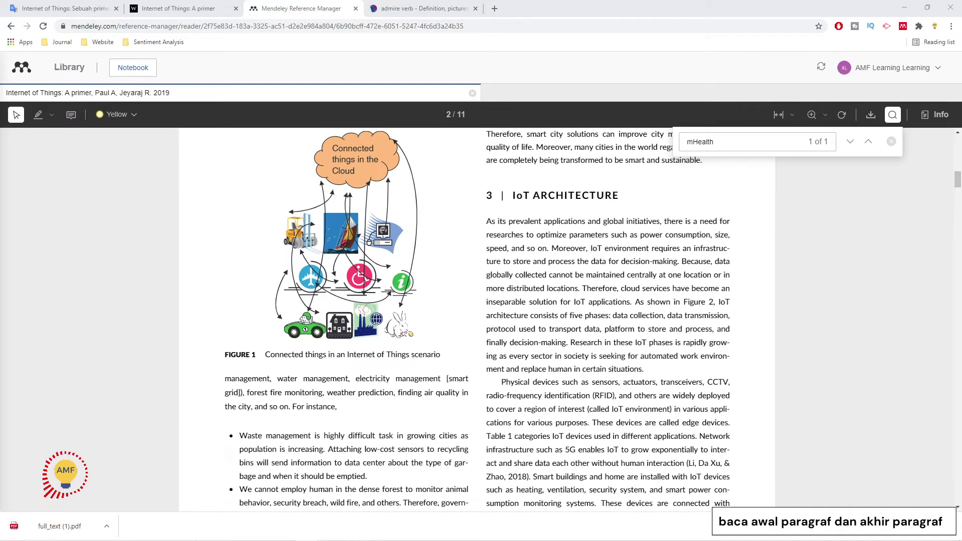
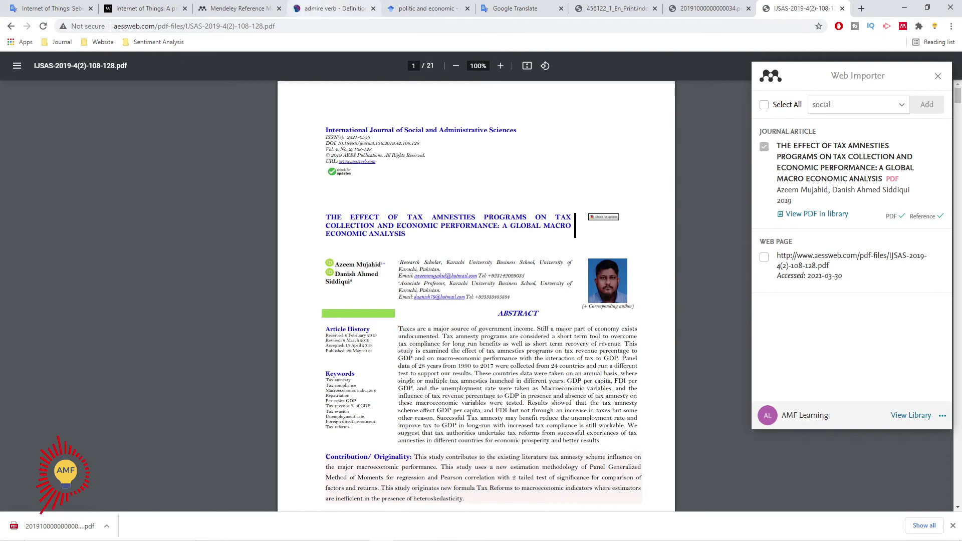
# - Switch back to the Mendeley tab and go back to the All References library list
pyautogui.click(235, 9)
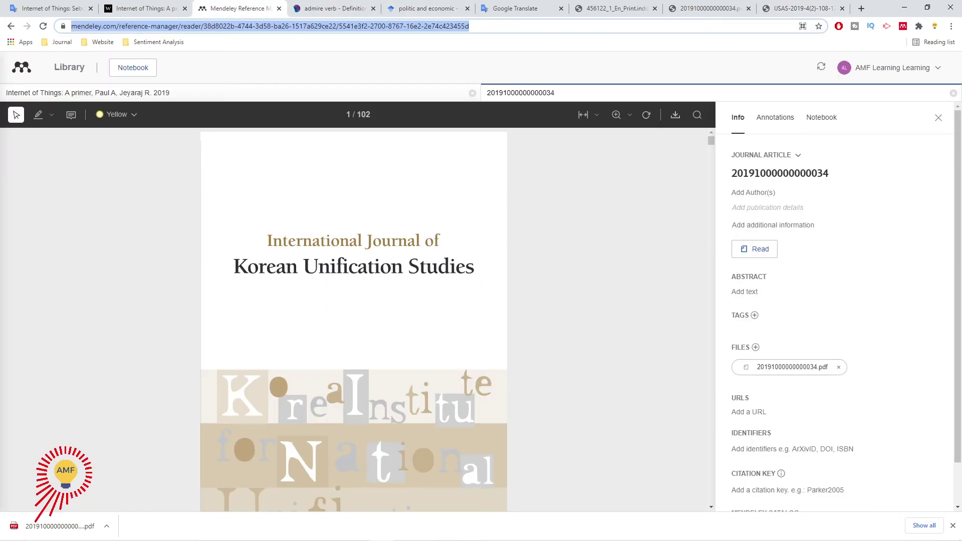
pyautogui.click(11, 26)
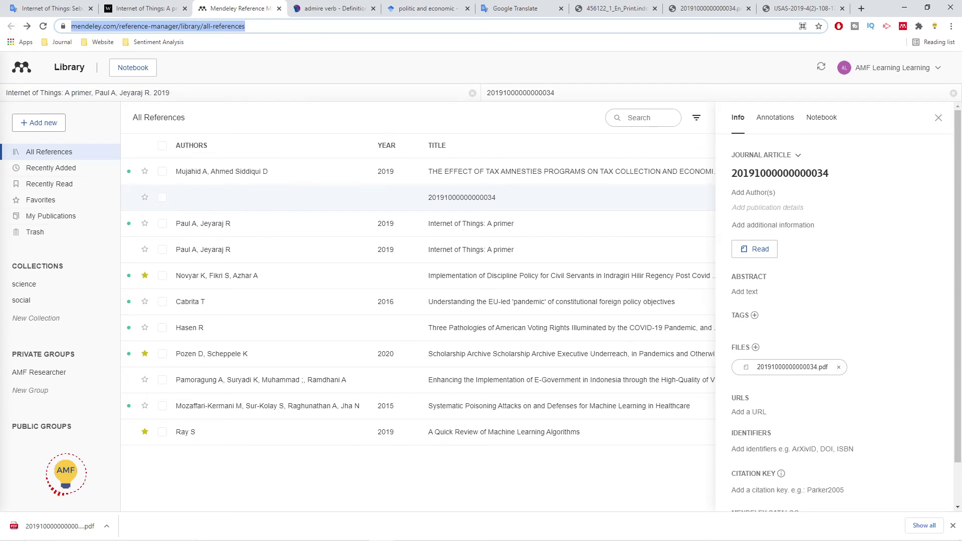
# - Sync the library, then open the 2019 tax amnesties journal article for reading
pyautogui.click(820, 67)
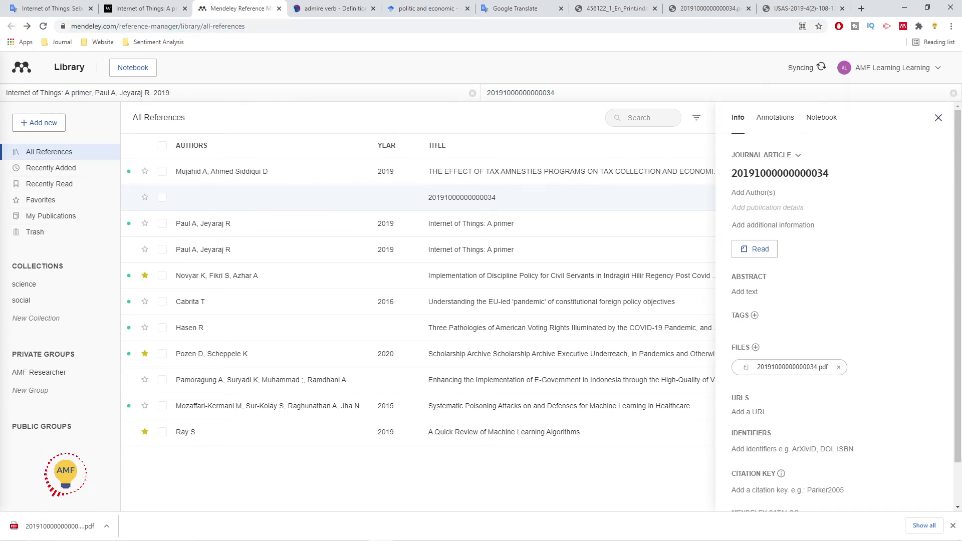
pyautogui.click(939, 118)
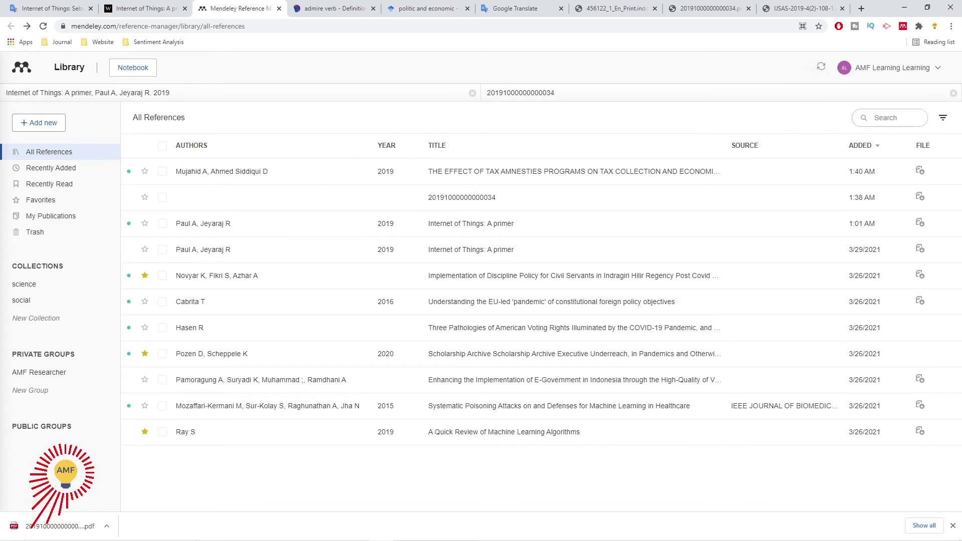
pyautogui.click(551, 171)
pyautogui.click(754, 291)
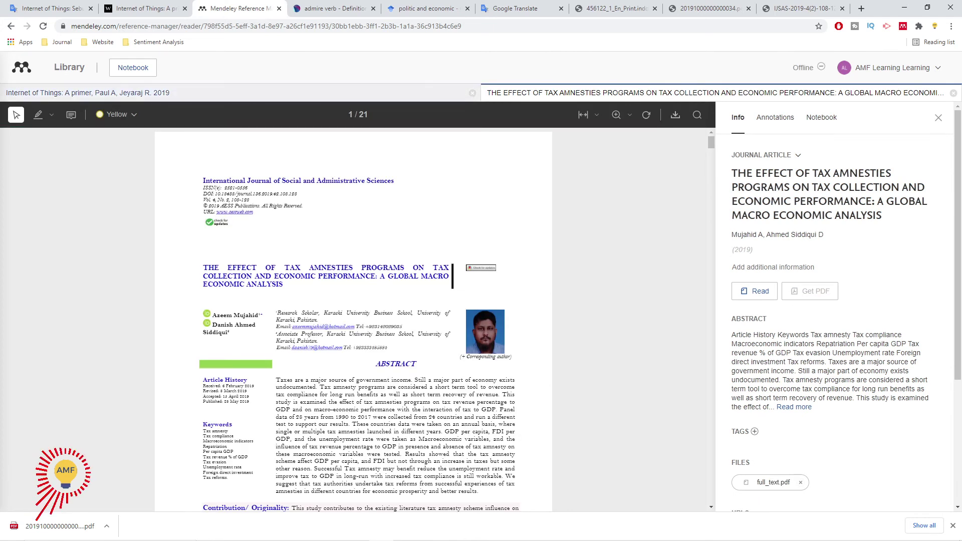
# - Close the Internet of Things document and zoom in twice on the tax amnesty article
pyautogui.click(472, 93)
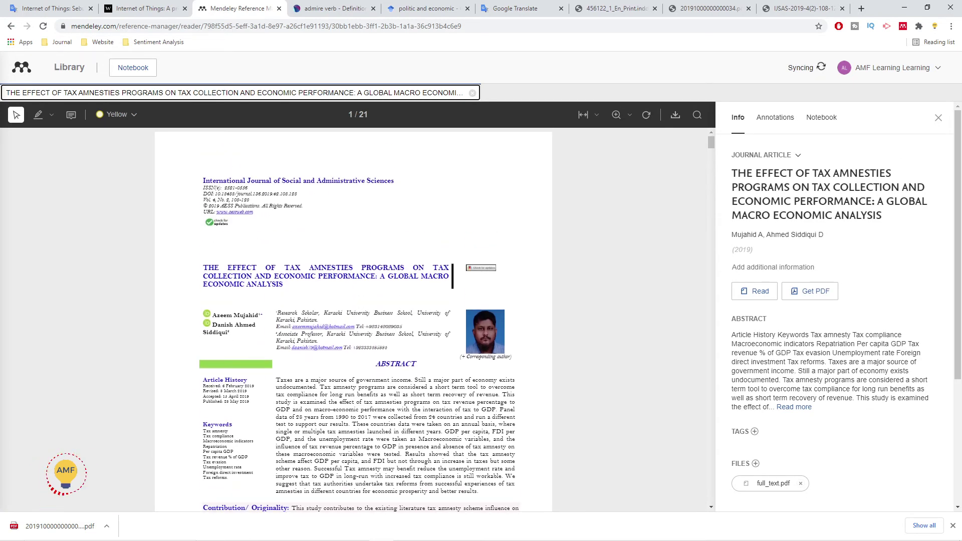
pyautogui.click(629, 114)
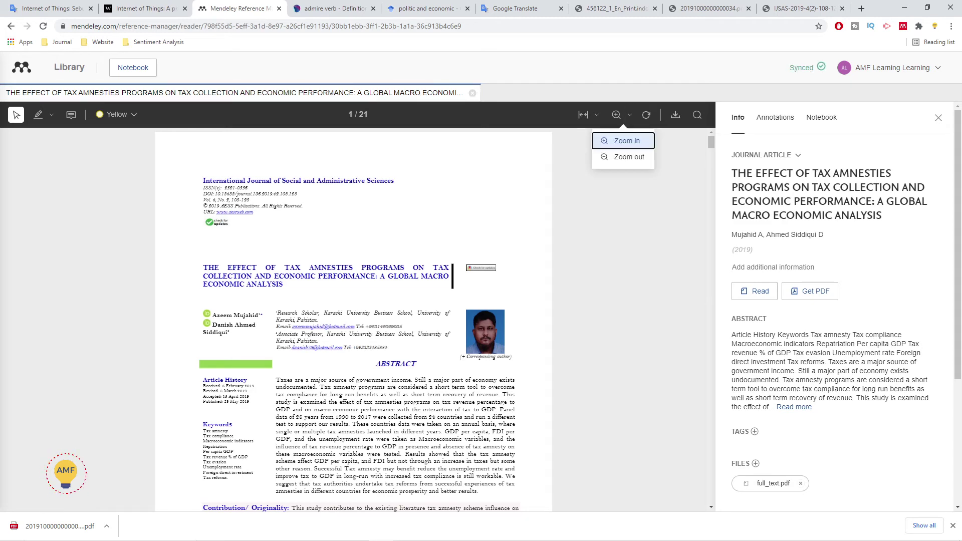
pyautogui.click(627, 138)
pyautogui.click(617, 115)
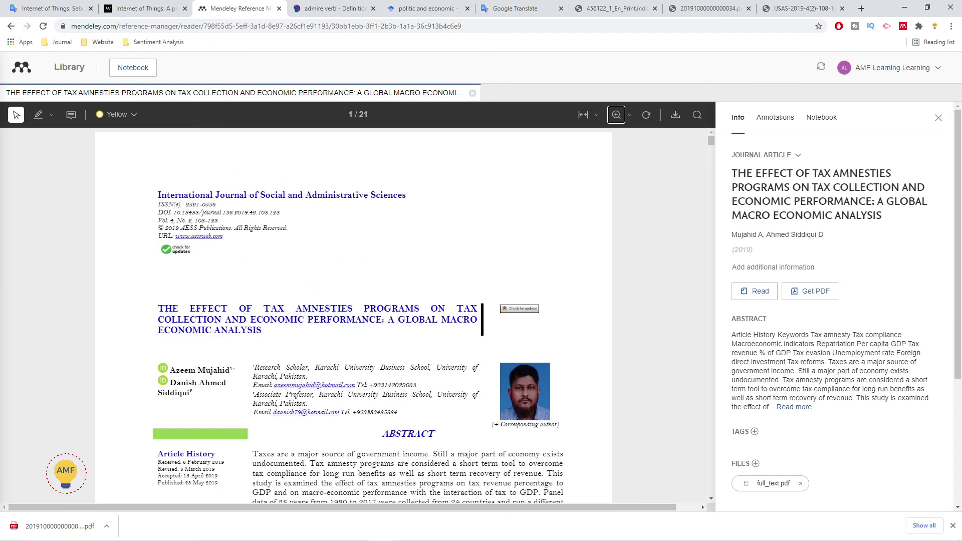
# - Scroll down to the abstract, keywords and contribution statement on page 1
pyautogui.scroll(-3, 353, 315)
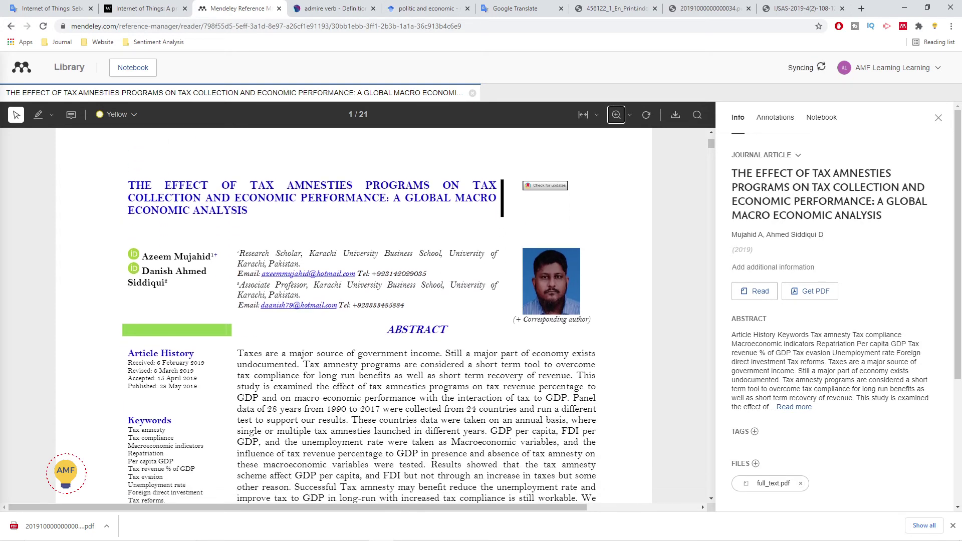
pyautogui.scroll(-2, 354, 316)
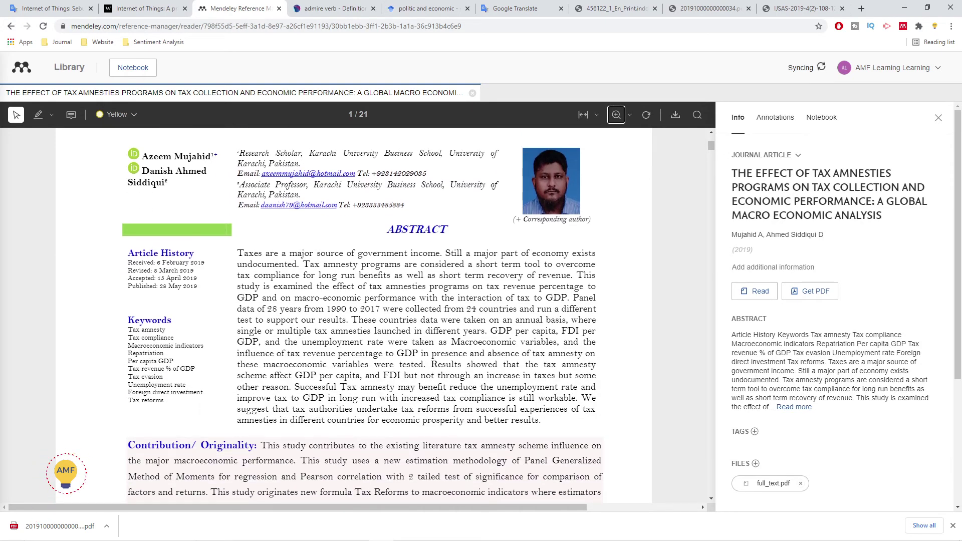
pyautogui.scroll(-1, 354, 316)
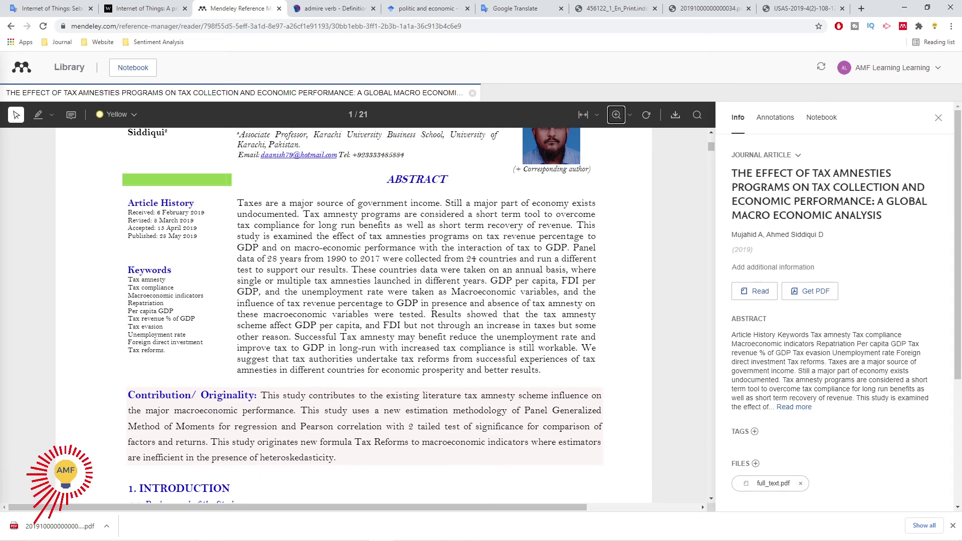
# - Scroll to page 2 and select '2018' in the Pakistan tax amnesty sentence
pyautogui.scroll(-5, 361, 316)
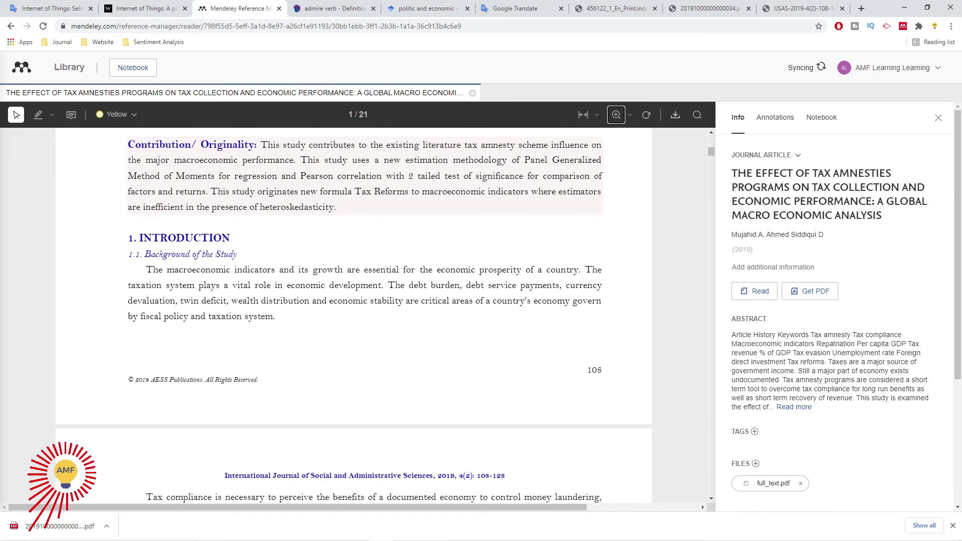
pyautogui.scroll(-1, 361, 316)
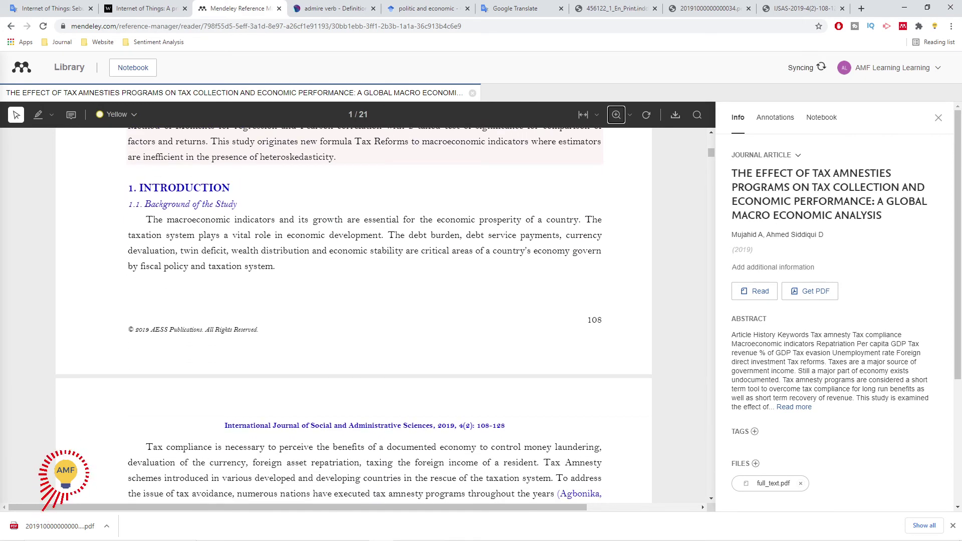
pyautogui.moveTo(145, 220); pyautogui.dragTo(265, 266)
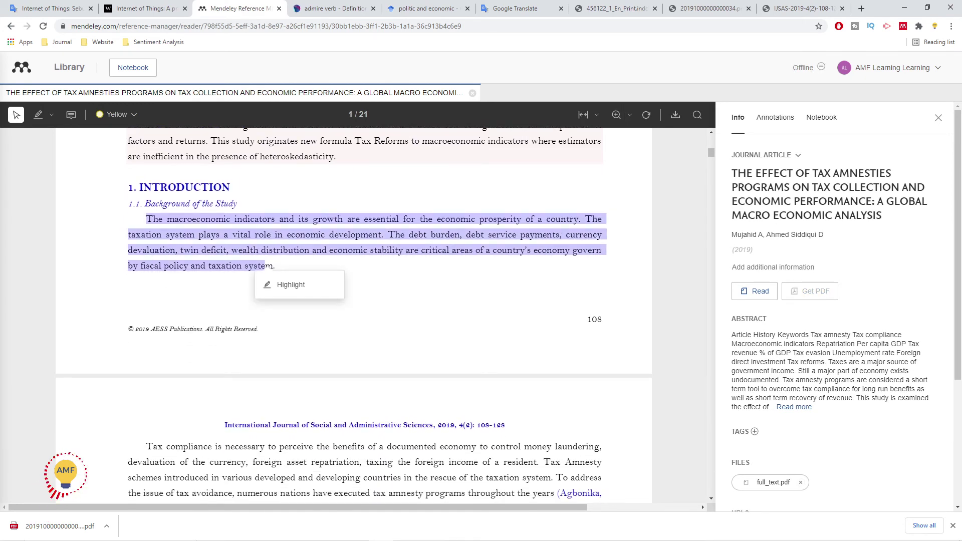
pyautogui.scroll(-2, 264, 266)
pyautogui.scroll(-2, 354, 314)
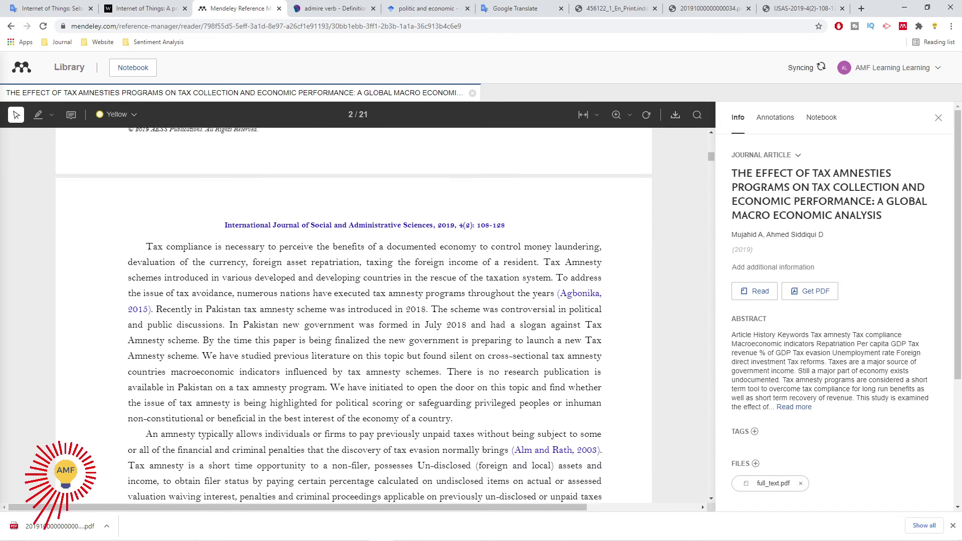
pyautogui.moveTo(244, 309); pyautogui.dragTo(314, 309)
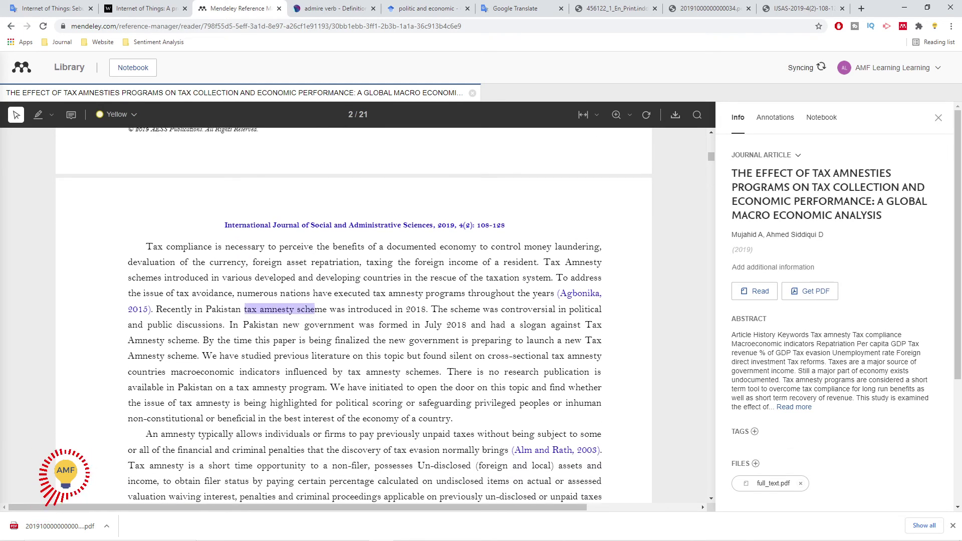
pyautogui.moveTo(405, 309); pyautogui.dragTo(425, 309)
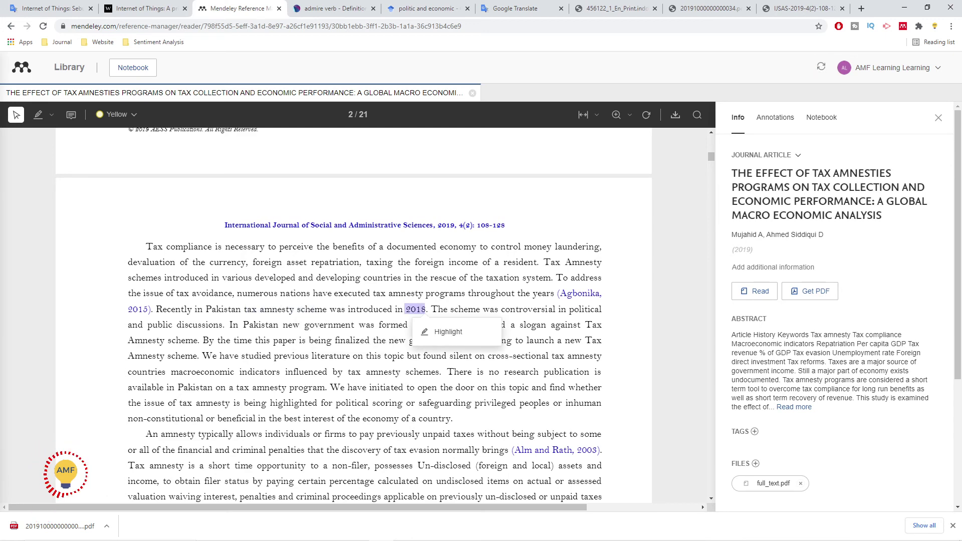
pyautogui.scroll(-5, 365, 315)
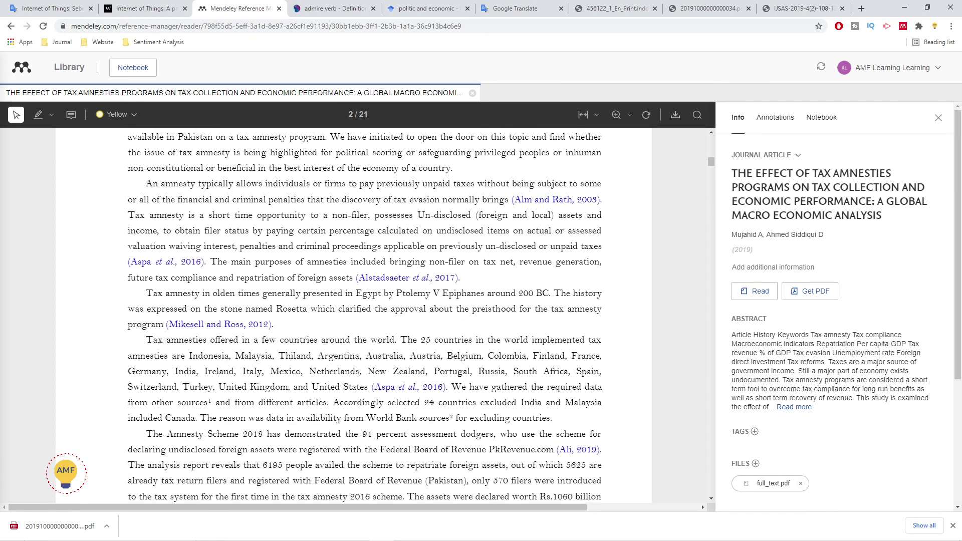
pyautogui.scroll(-2, 365, 315)
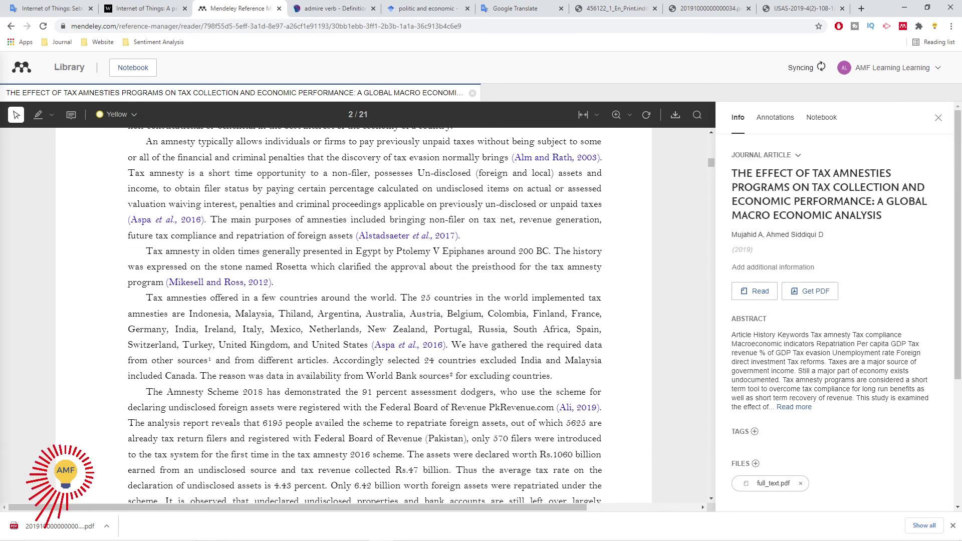
pyautogui.scroll(6, 364, 316)
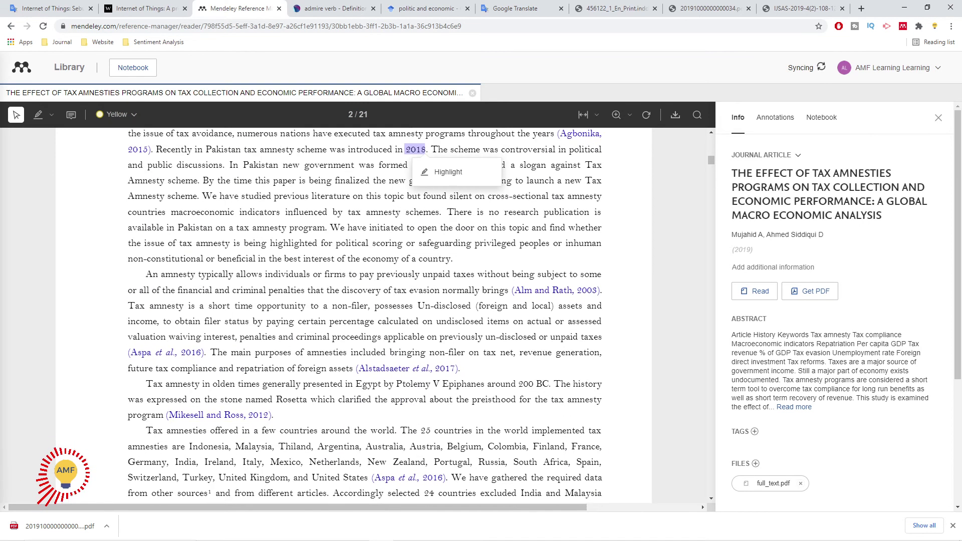
pyautogui.scroll(2, 364, 316)
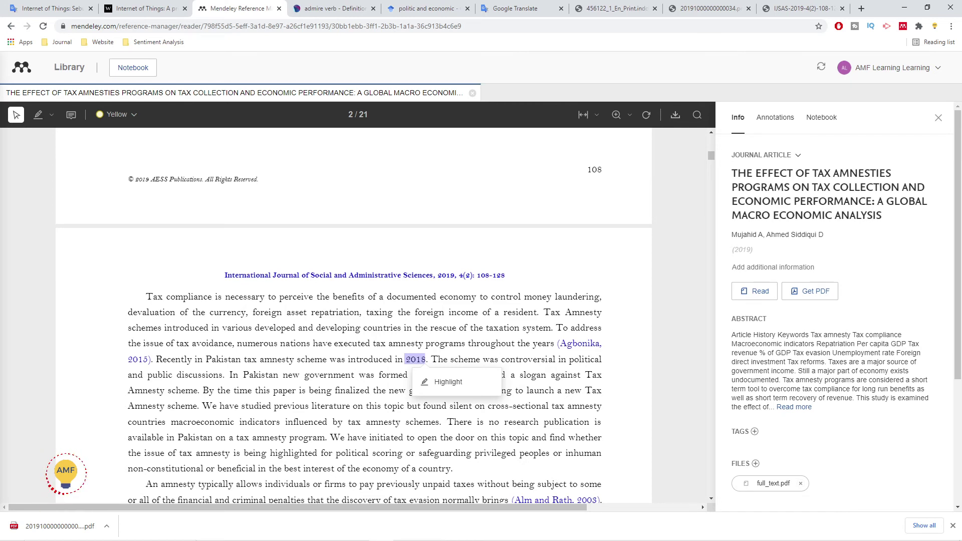
pyautogui.scroll(-5, 353, 316)
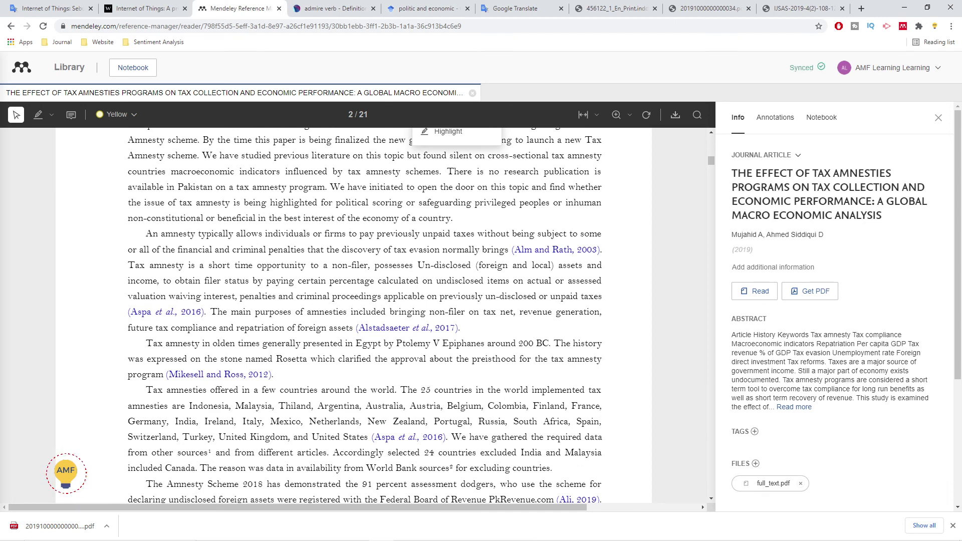
# - Select the LITERATURE REVIEW heading, then clear the selection without highlighting it
pyautogui.scroll(-12, 365, 315)
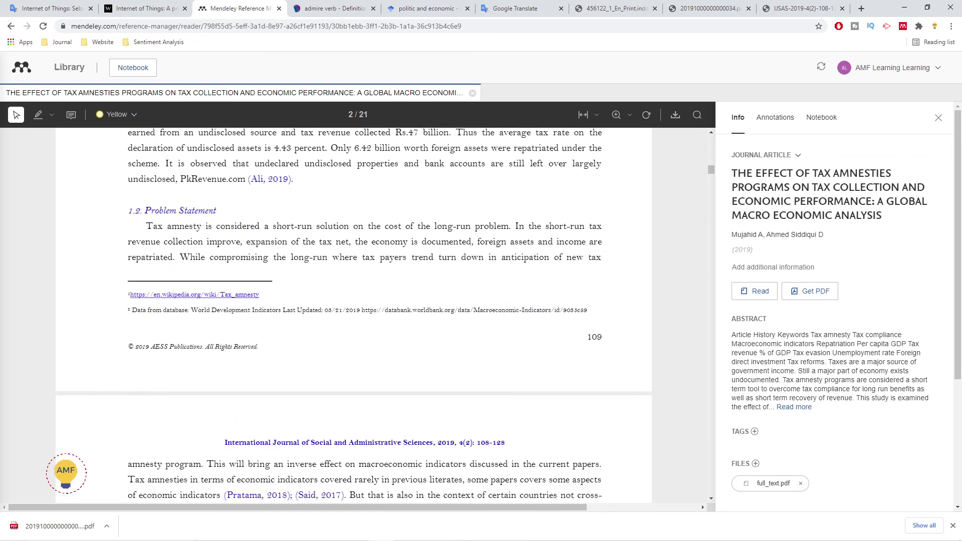
pyautogui.scroll(-20, 353, 315)
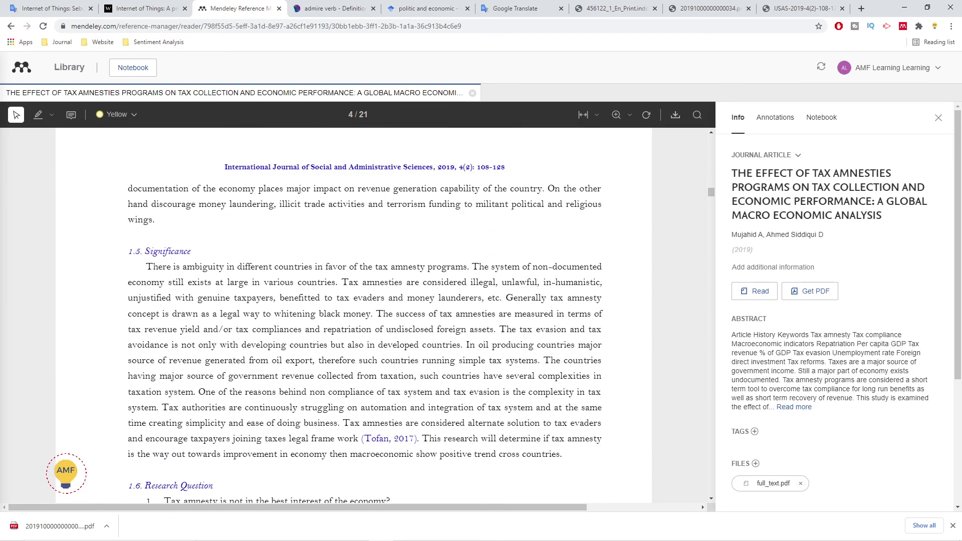
pyautogui.scroll(-18, 365, 316)
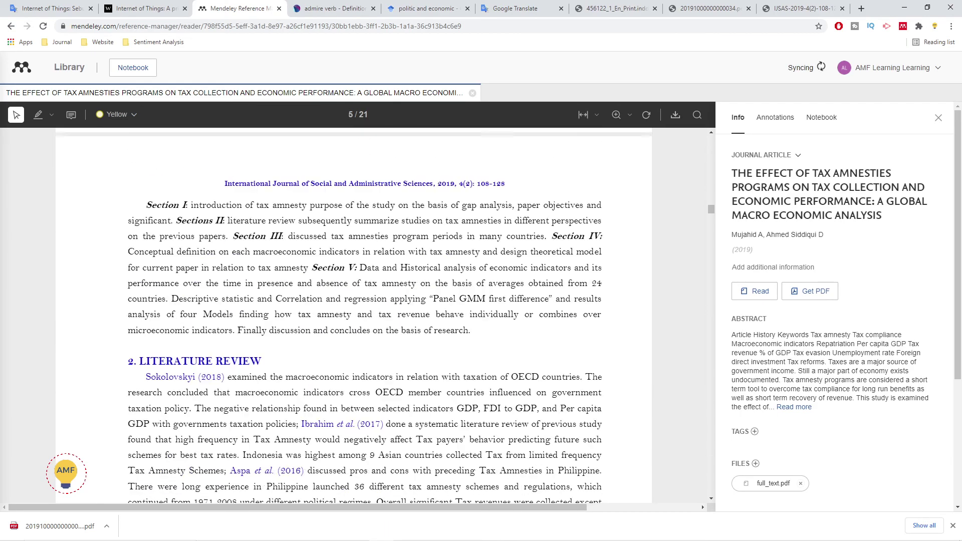
pyautogui.scroll(-6, 365, 316)
pyautogui.scroll(6, 366, 316)
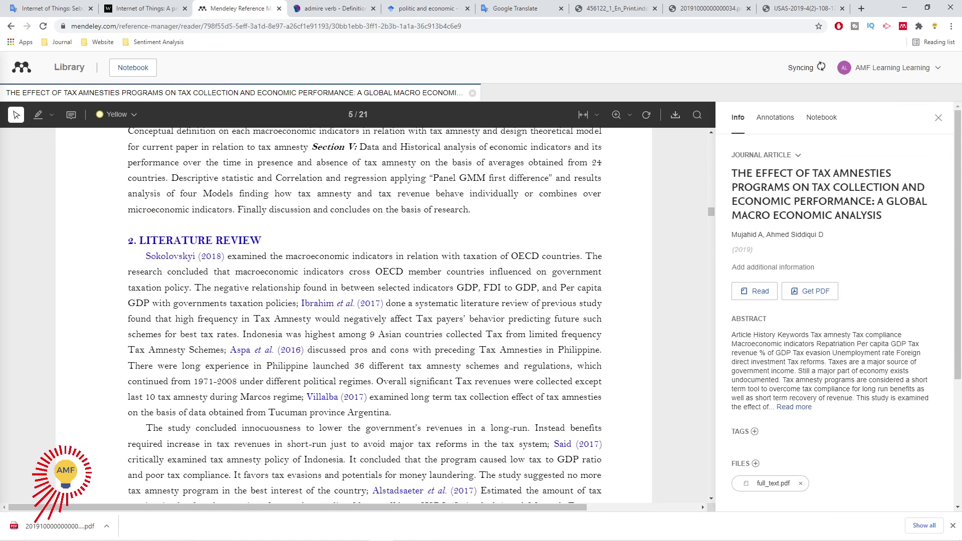
pyautogui.moveTo(139, 241); pyautogui.dragTo(251, 240)
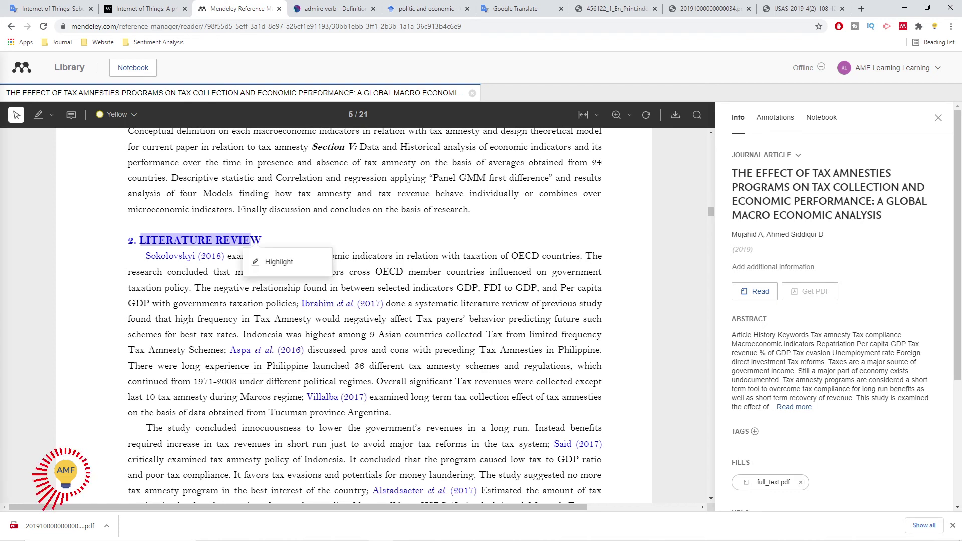
pyautogui.press('Escape')
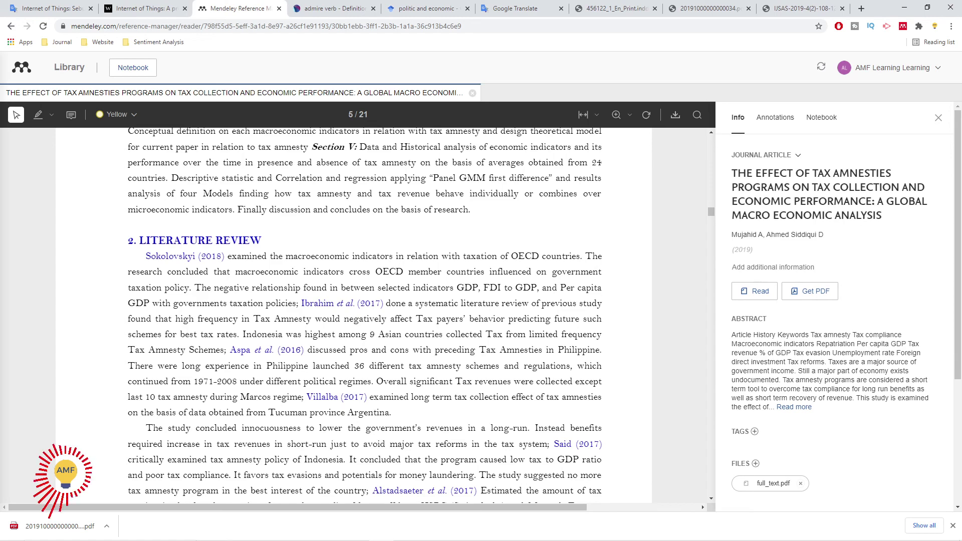
pyautogui.scroll(-7, 365, 316)
pyautogui.scroll(6, 365, 315)
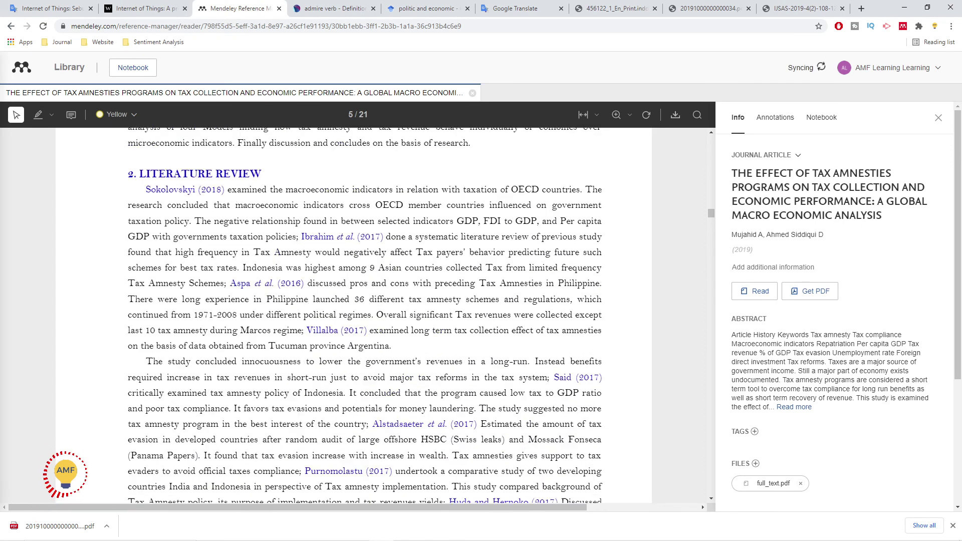
pyautogui.scroll(1, 365, 316)
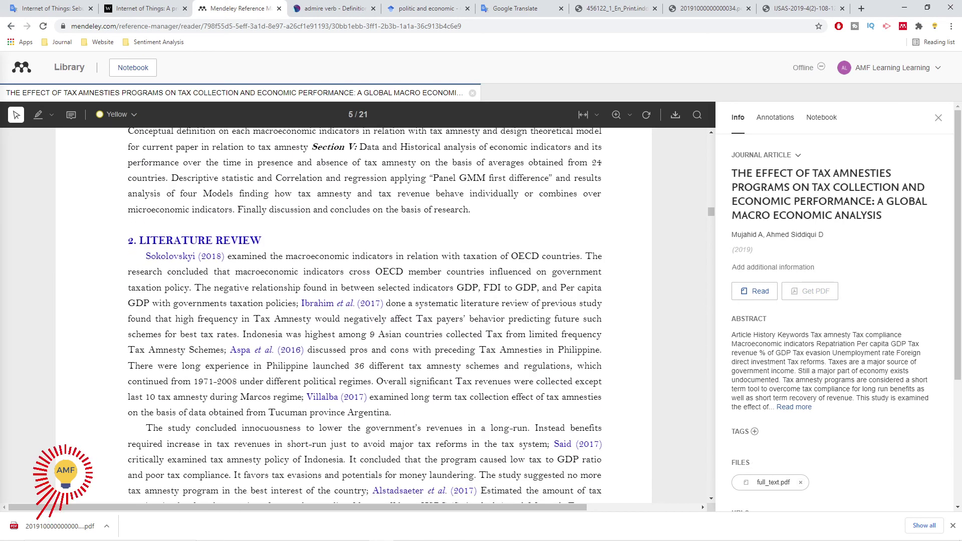
pyautogui.moveTo(138, 240); pyautogui.dragTo(250, 241)
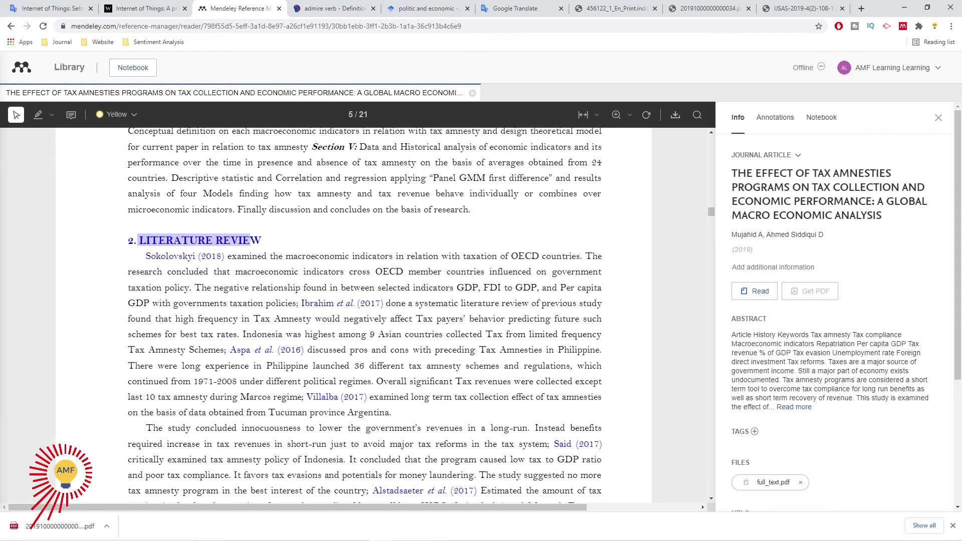
pyautogui.click(351, 300)
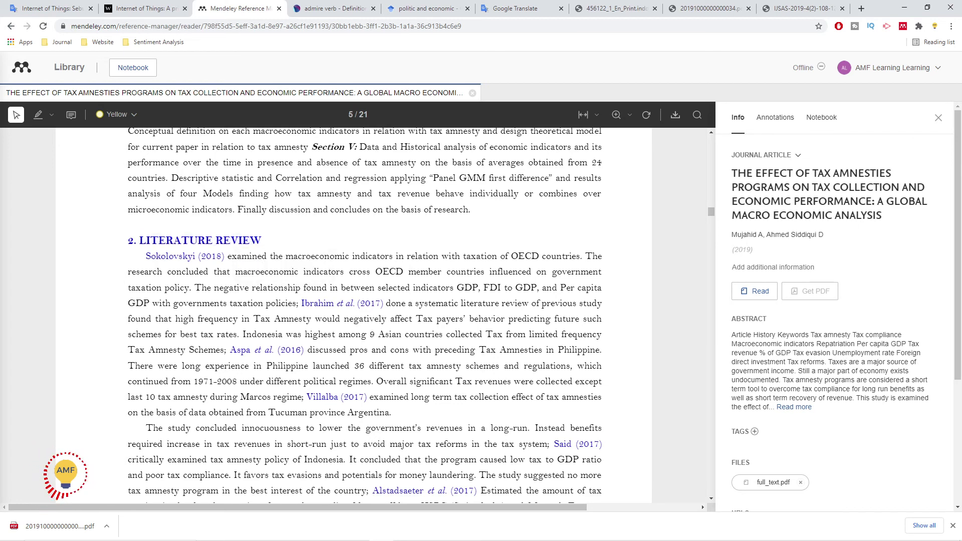
# - Select the research questions and study outline text, then clear it without highlighting
pyautogui.scroll(-2, 351, 301)
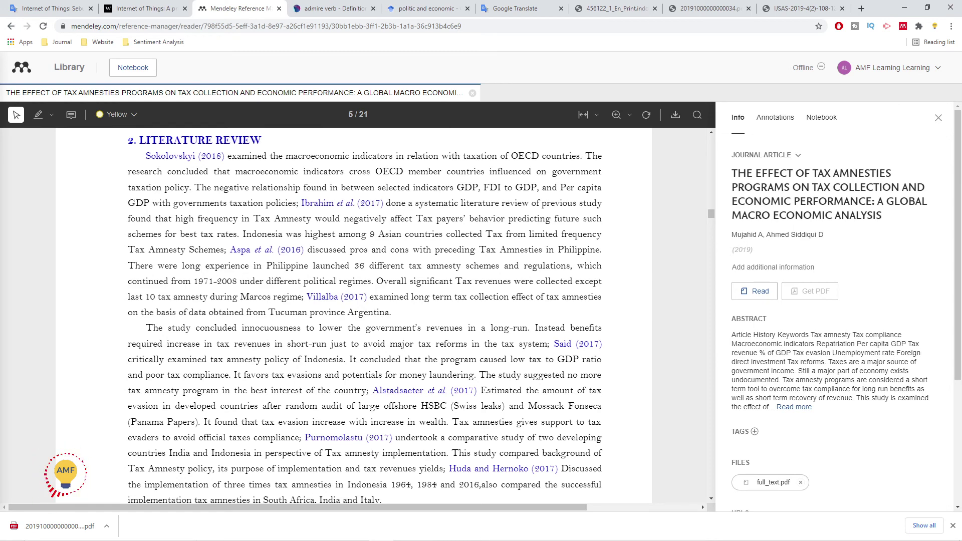
pyautogui.scroll(-2, 365, 316)
pyautogui.scroll(5, 365, 316)
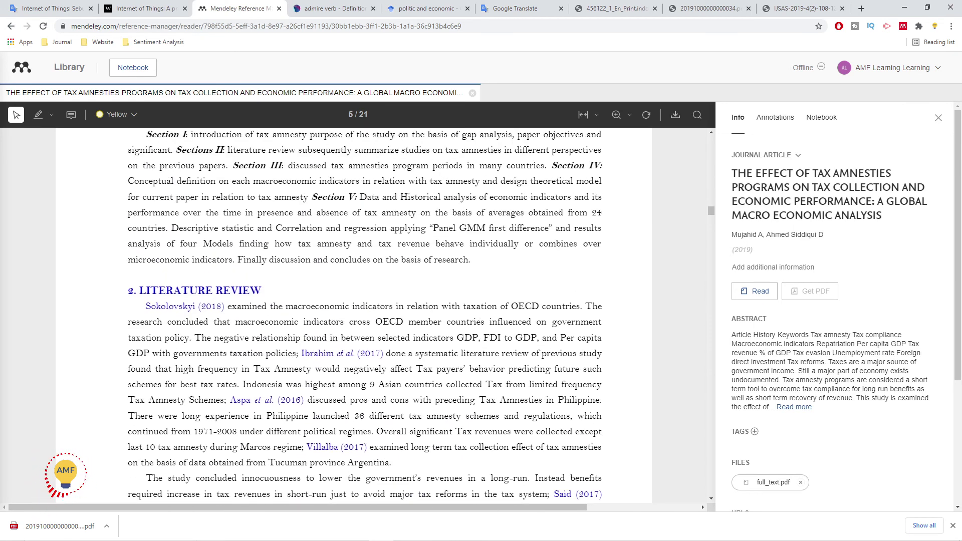
pyautogui.scroll(12, 365, 316)
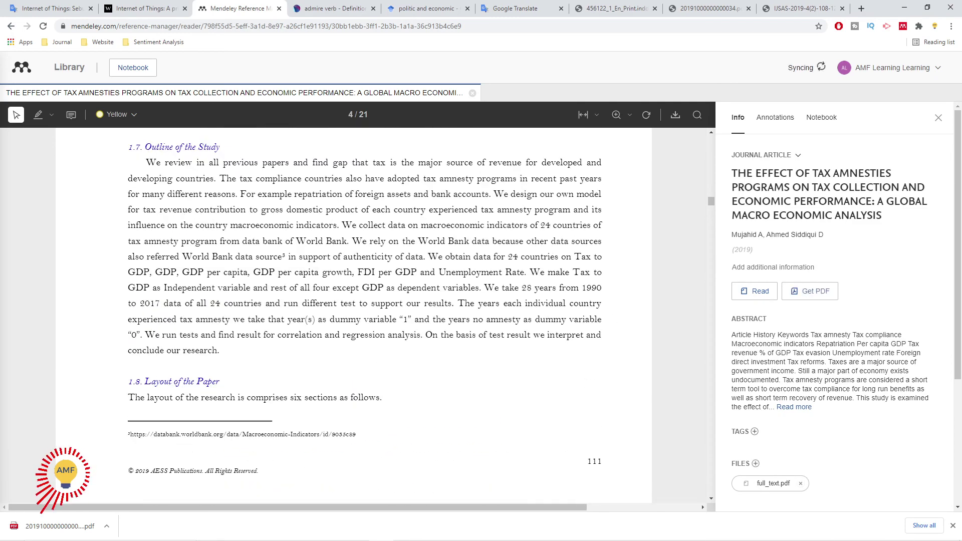
pyautogui.scroll(-15, 354, 316)
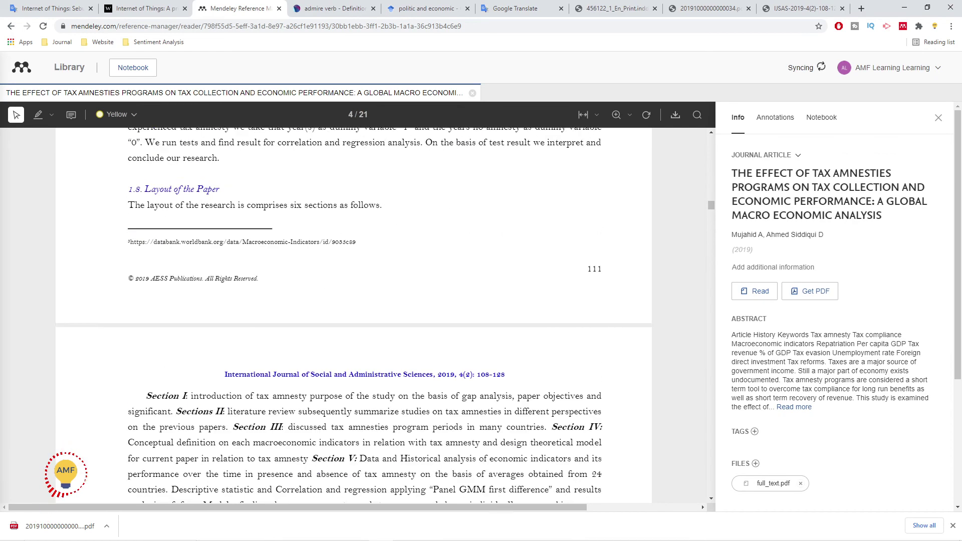
pyautogui.scroll(-2, 353, 315)
pyautogui.scroll(17, 353, 316)
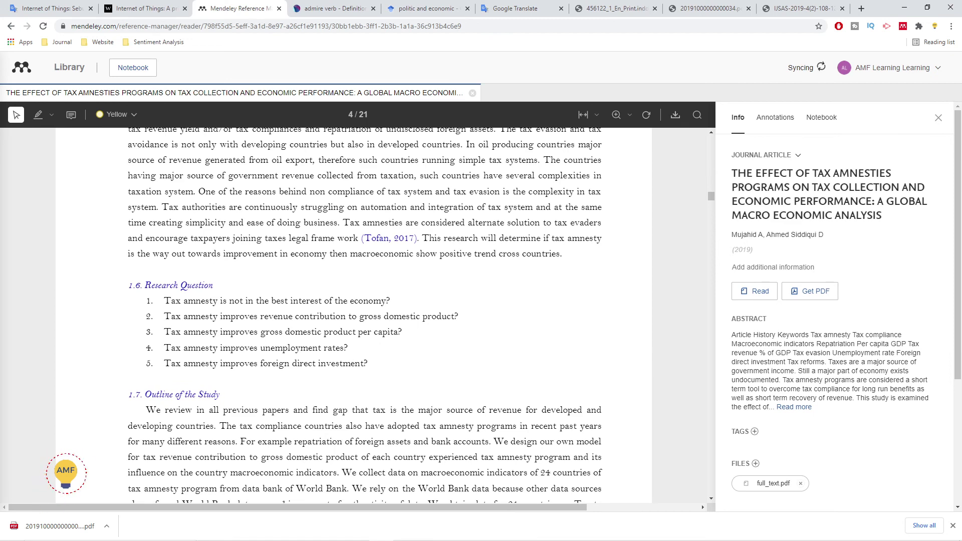
pyautogui.moveTo(164, 301); pyautogui.dragTo(607, 502)
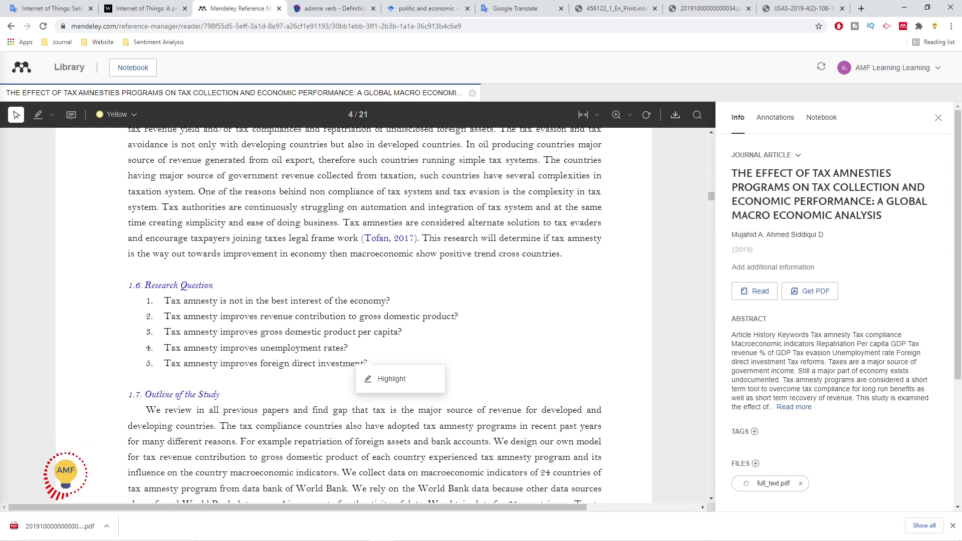
pyautogui.press('Escape')
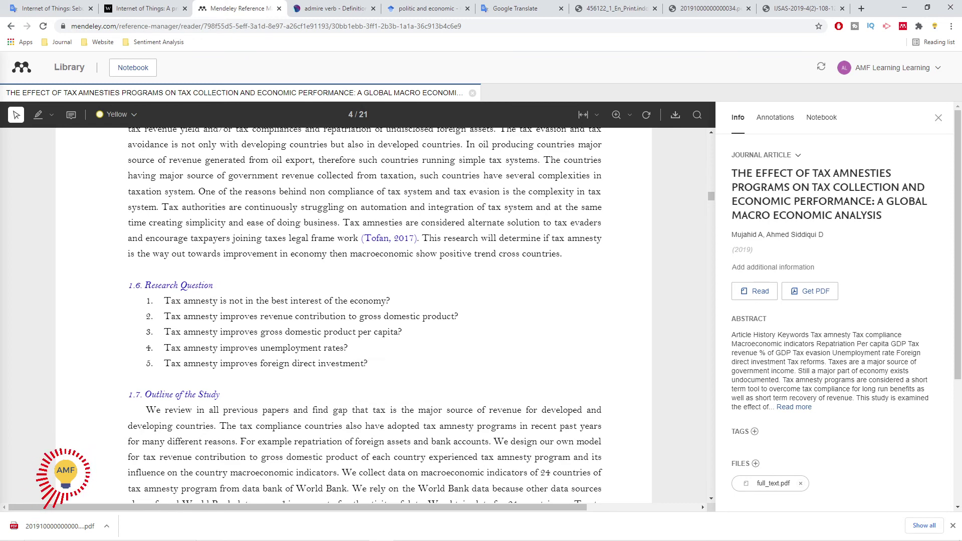
pyautogui.moveTo(370, 365); pyautogui.dragTo(185, 316)
pyautogui.click(185, 316)
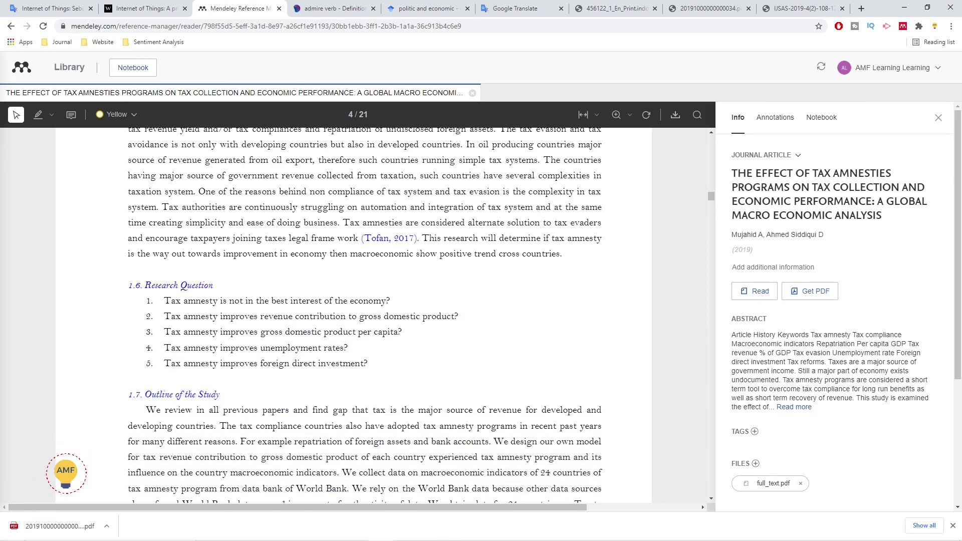
# - Scroll past the Literature Review's end to section 3 on page 7
pyautogui.scroll(-1, 365, 316)
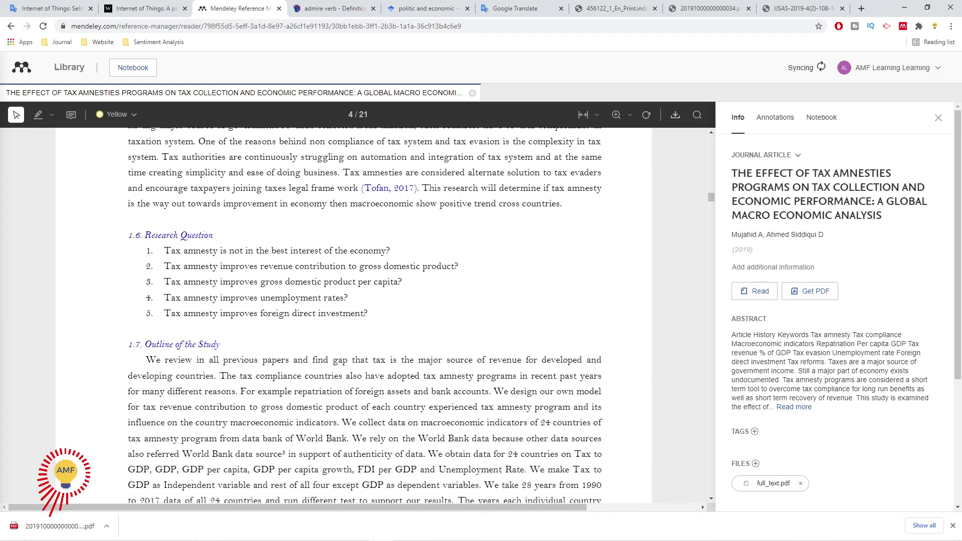
pyautogui.scroll(-1, 365, 315)
pyautogui.scroll(-12, 365, 316)
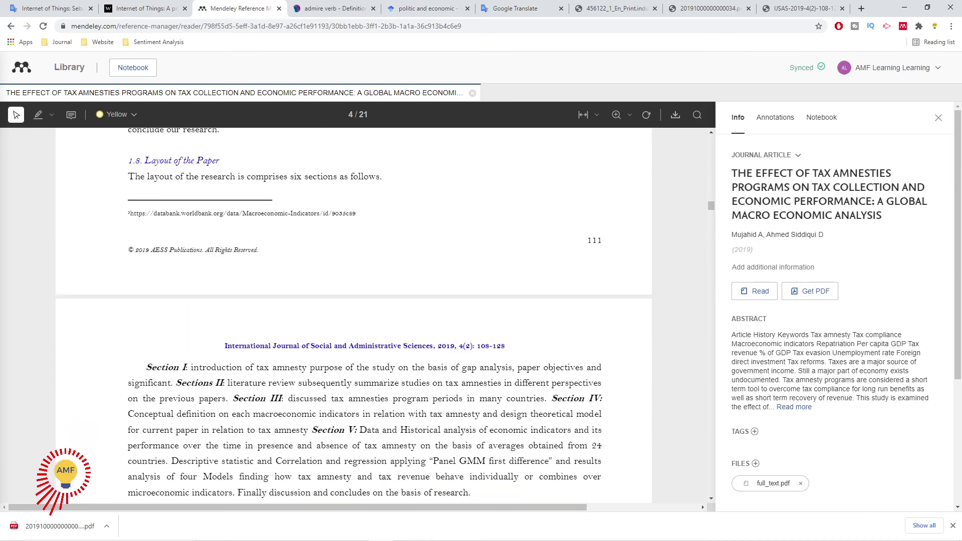
pyautogui.scroll(-15, 365, 316)
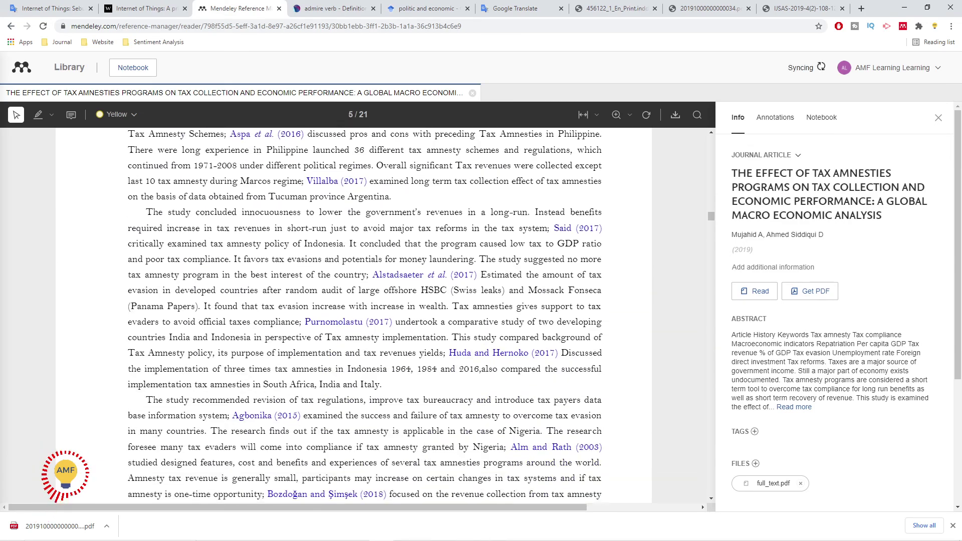
pyautogui.scroll(-15, 366, 315)
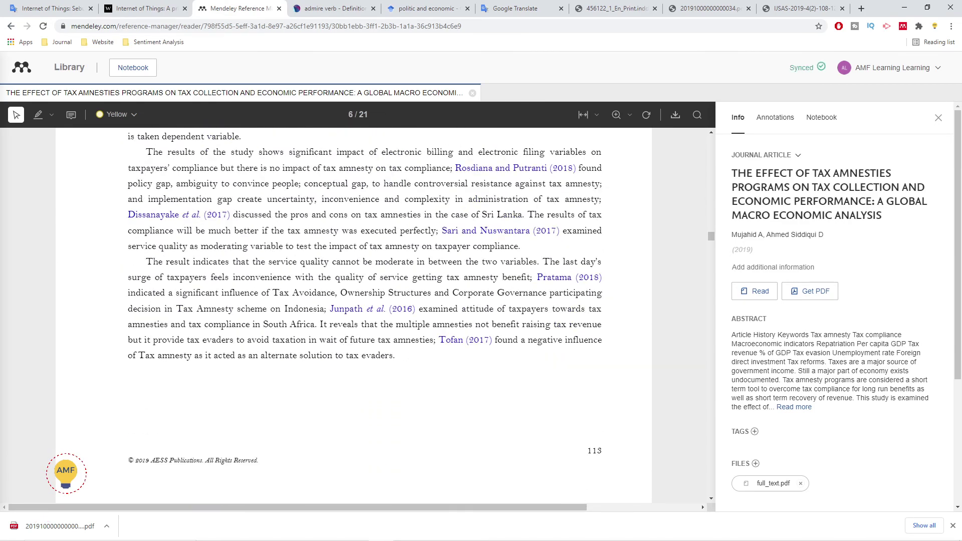
pyautogui.scroll(1, 365, 316)
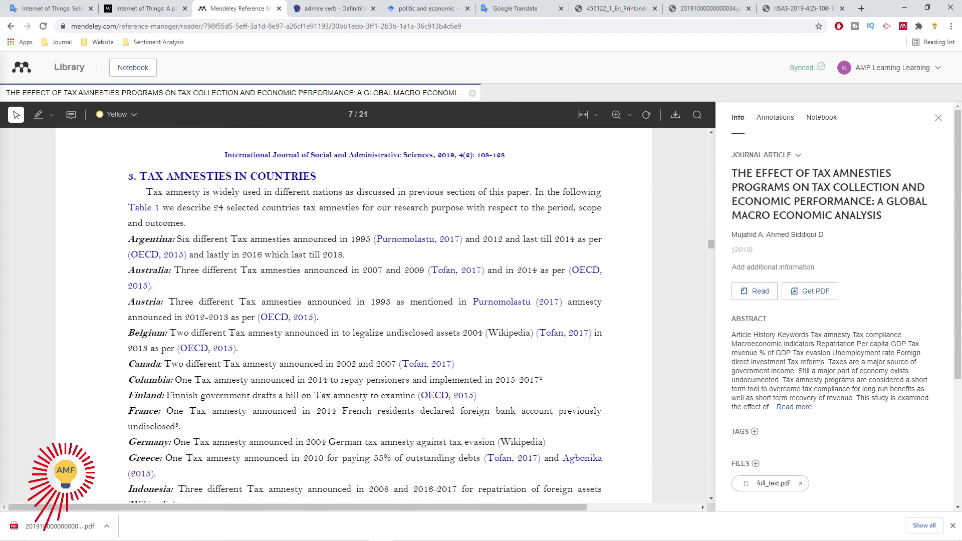
# - Select the Tofan, 2017 citation in the Canada entry, then deselect it
pyautogui.scroll(-2, 365, 316)
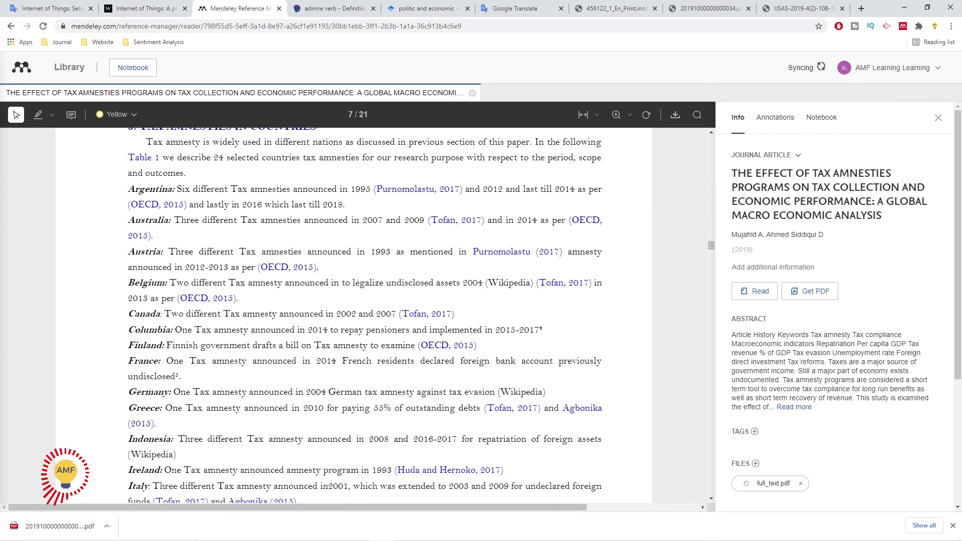
pyautogui.scroll(-7, 365, 316)
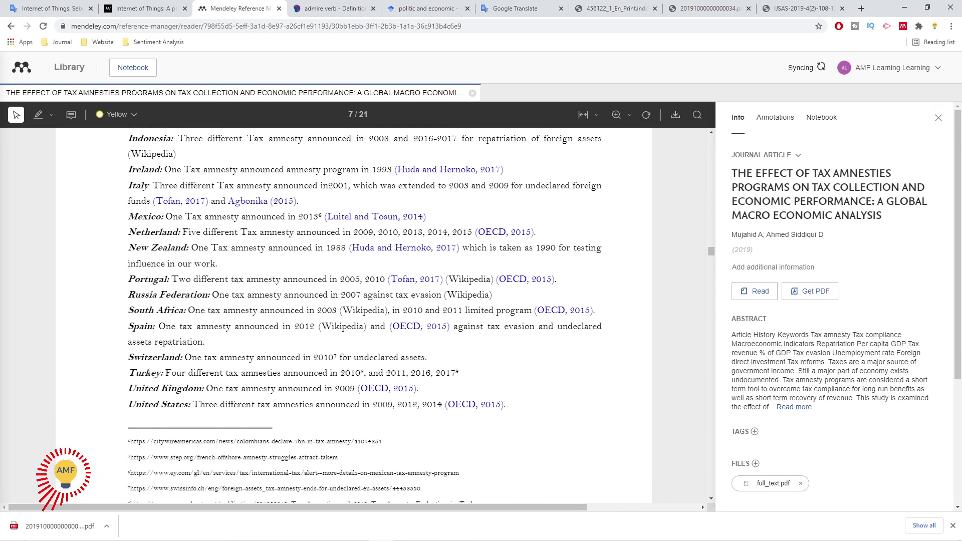
pyautogui.scroll(7, 366, 316)
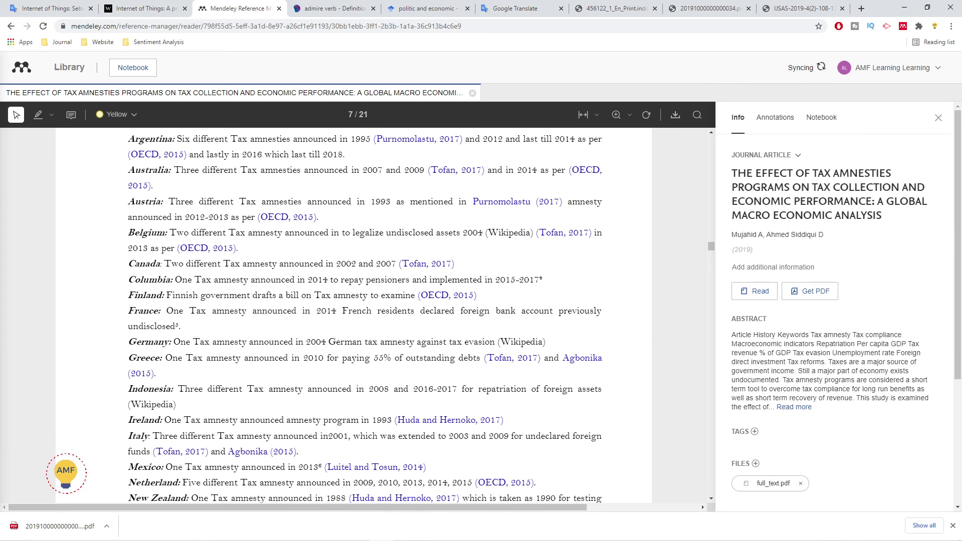
pyautogui.moveTo(396, 264); pyautogui.dragTo(452, 264)
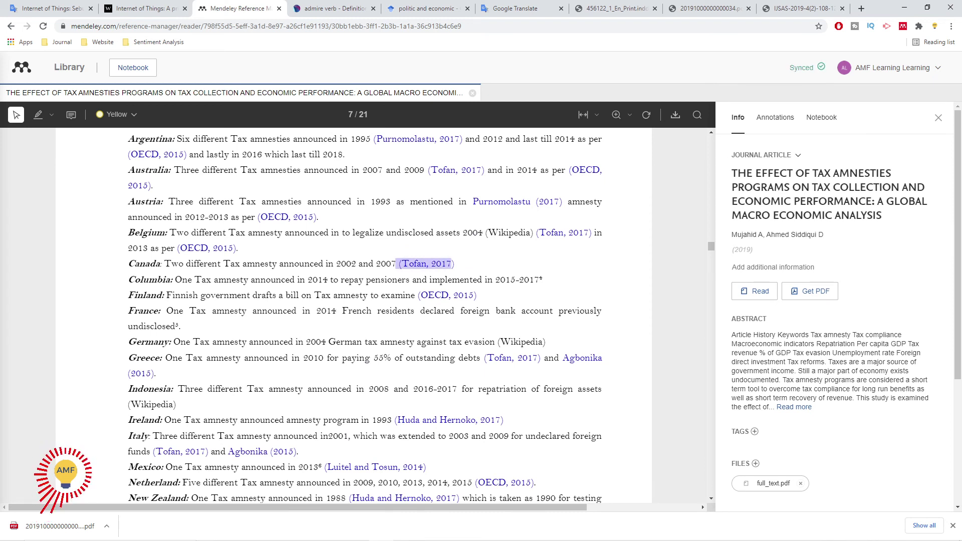
pyautogui.scroll(2, 451, 266)
pyautogui.click(451, 266)
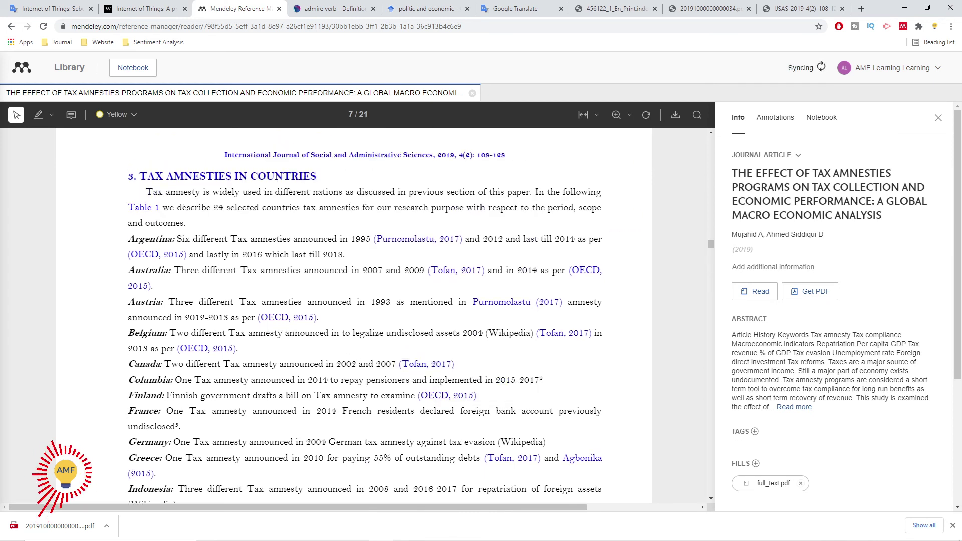
# - Select the country entries from Argentina to Indonesia, then clear the selection
pyautogui.moveTo(373, 239); pyautogui.dragTo(604, 496)
pyautogui.click(463, 243)
pyautogui.scroll(-3, 464, 243)
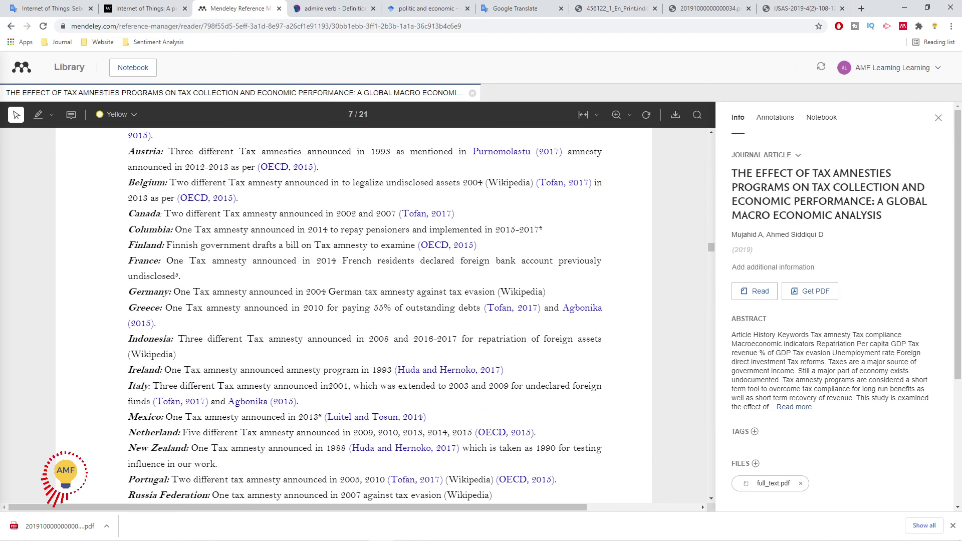
pyautogui.scroll(3, 463, 243)
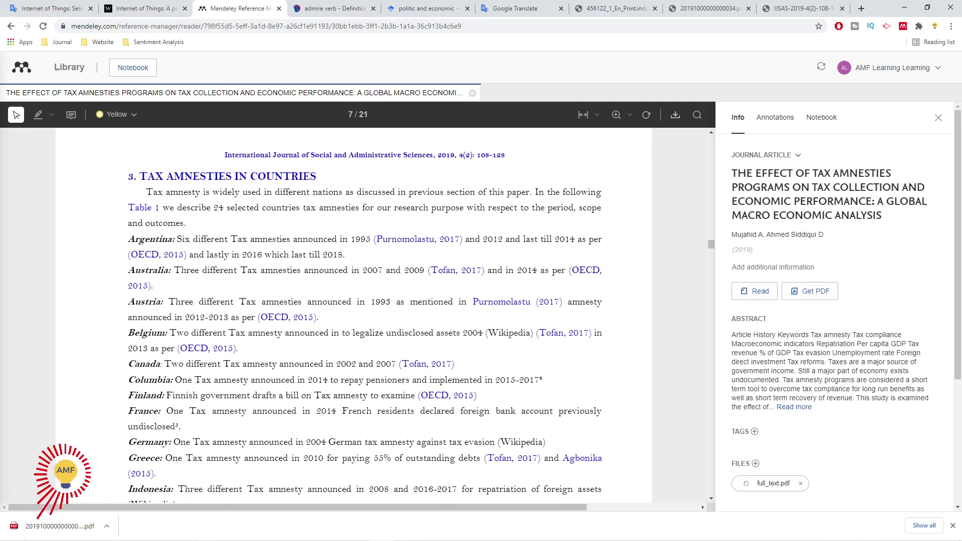
# - Scroll on to Table-1 of tax amnesties in 24 countries on page 8
pyautogui.scroll(-4, 365, 316)
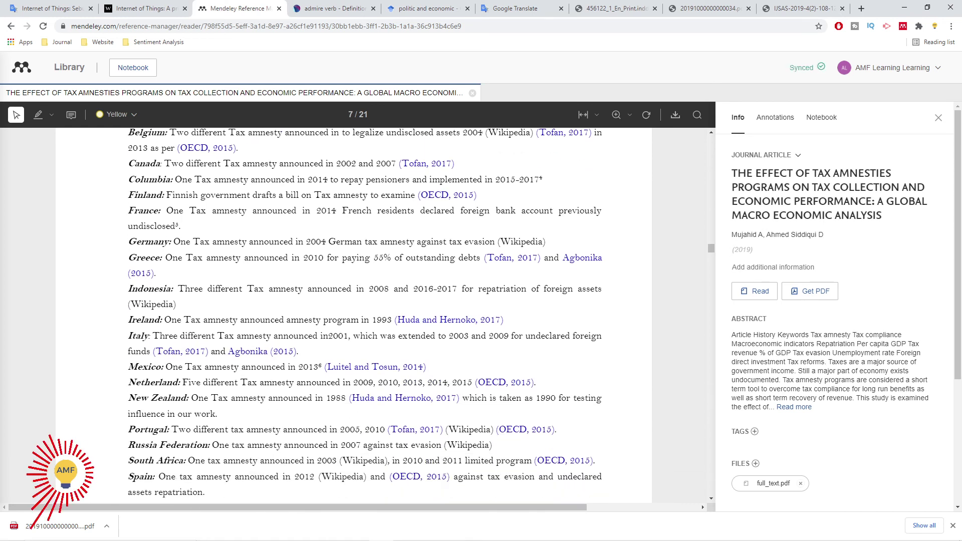
pyautogui.scroll(-3, 365, 316)
pyautogui.scroll(2, 365, 315)
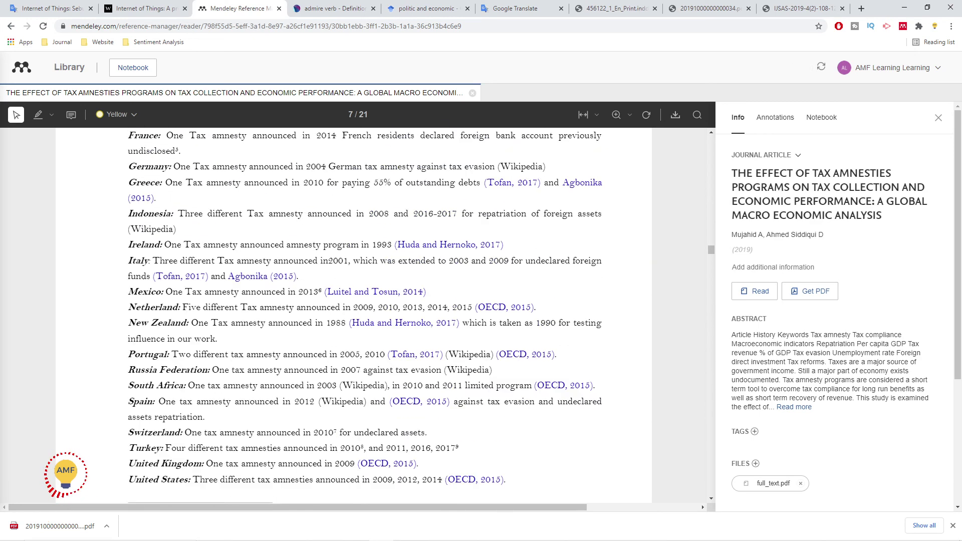
pyautogui.scroll(-10, 365, 316)
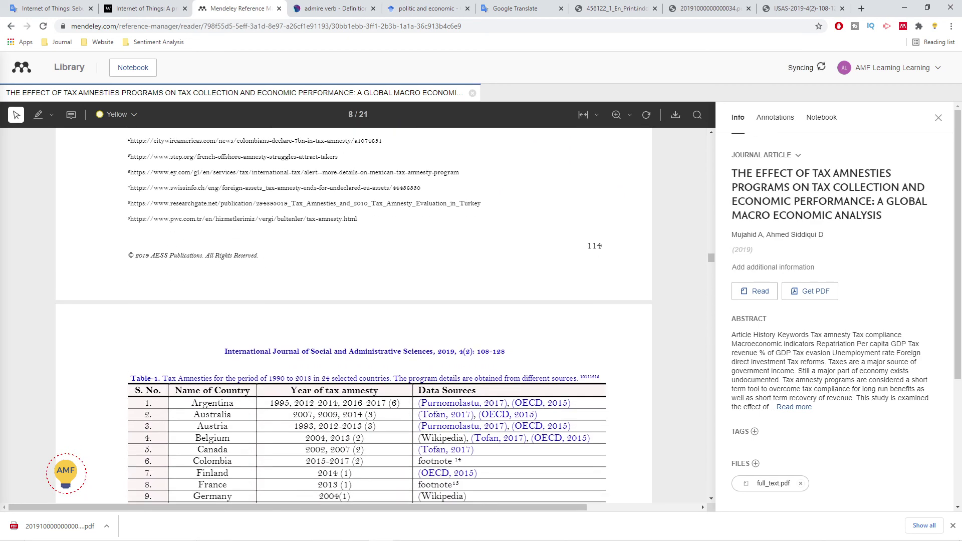
# - Scroll past Table-2 on page 9 to the 4.3 Theoretical Model figure on page 10
pyautogui.scroll(-2, 365, 315)
pyautogui.scroll(1, 366, 315)
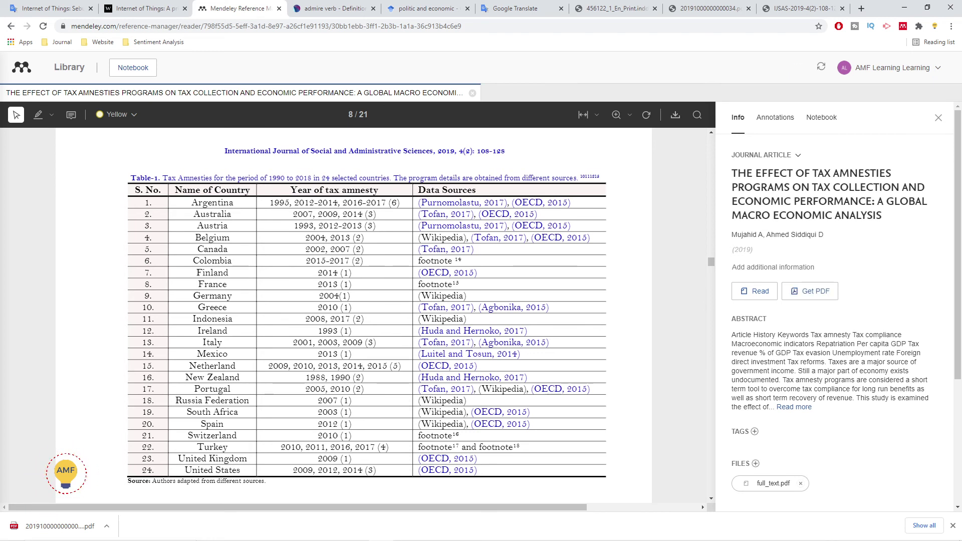
pyautogui.scroll(-1, 367, 315)
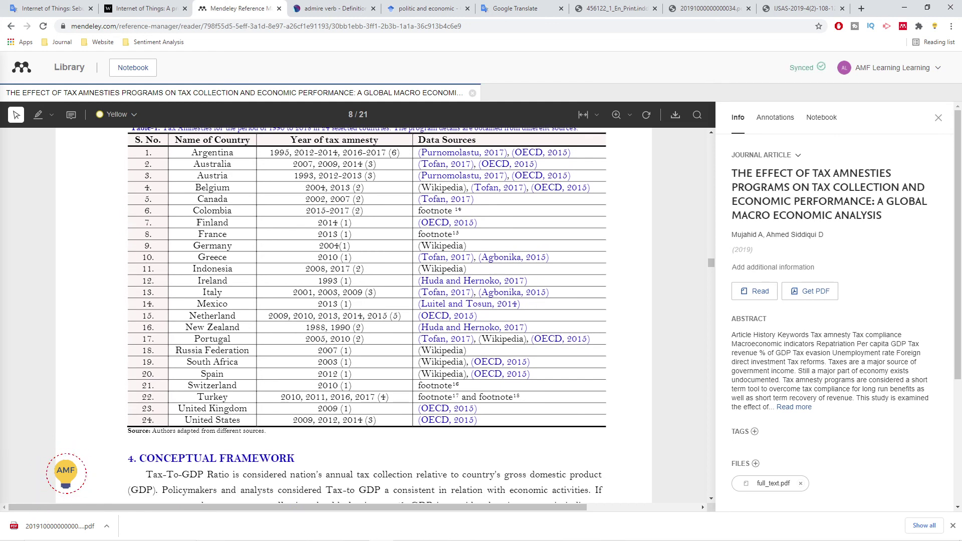
pyautogui.scroll(-6, 367, 315)
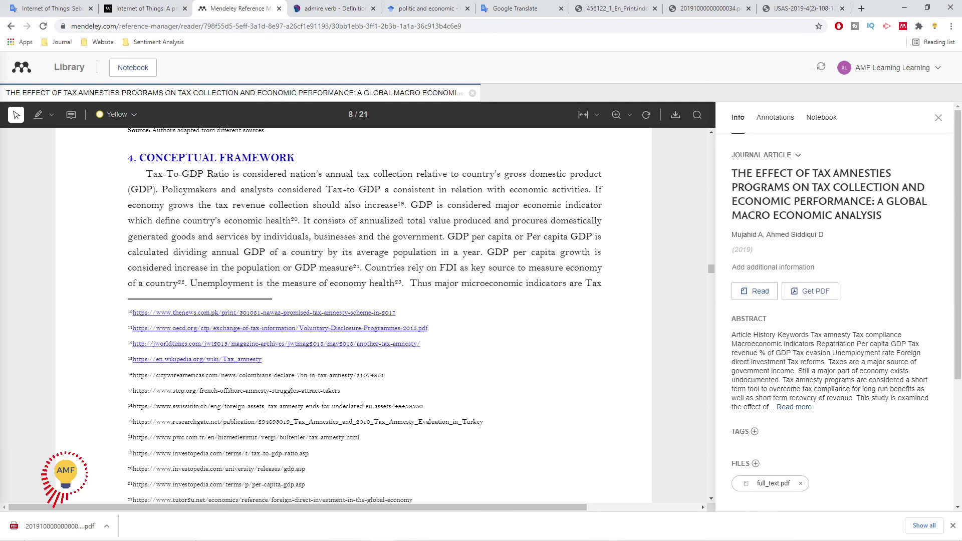
pyautogui.scroll(-6, 354, 315)
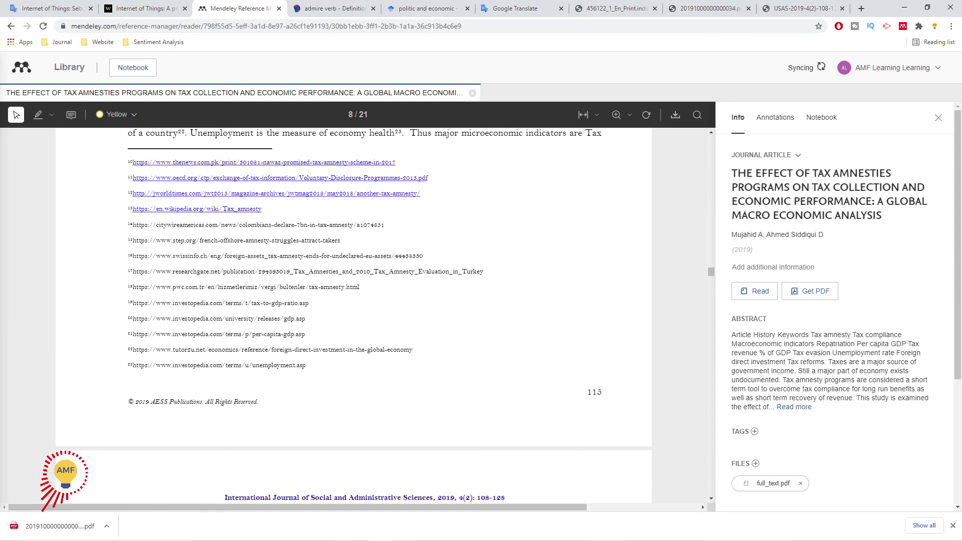
pyautogui.scroll(-7, 353, 315)
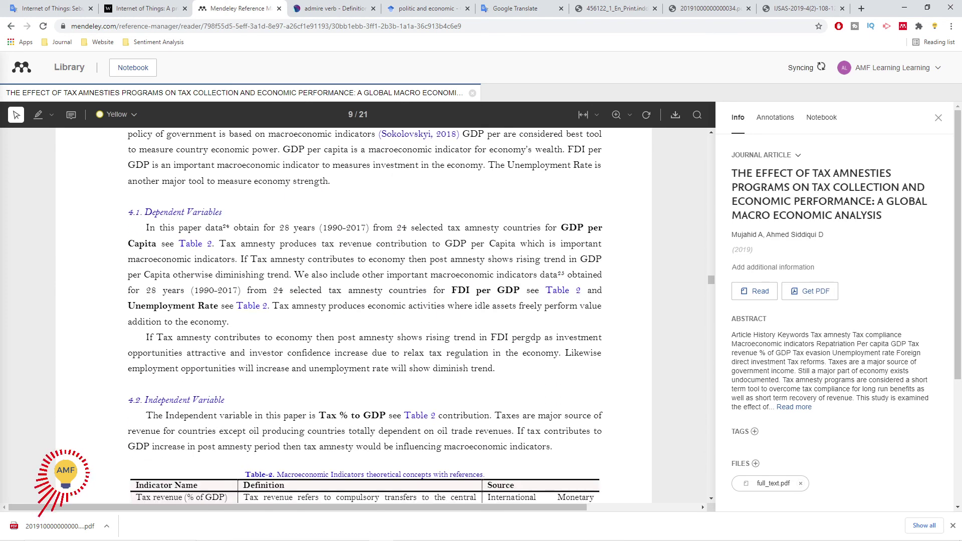
pyautogui.scroll(8, 353, 316)
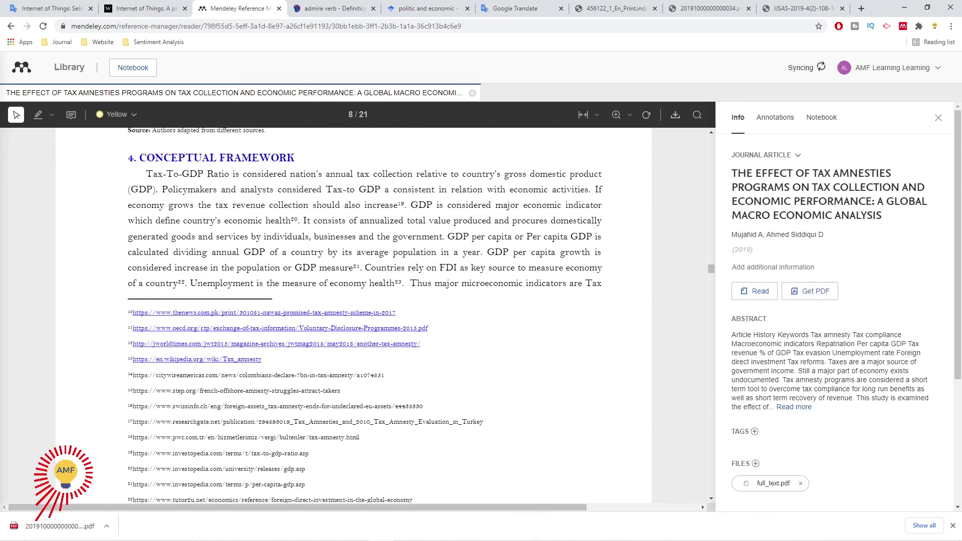
pyautogui.scroll(-8, 353, 315)
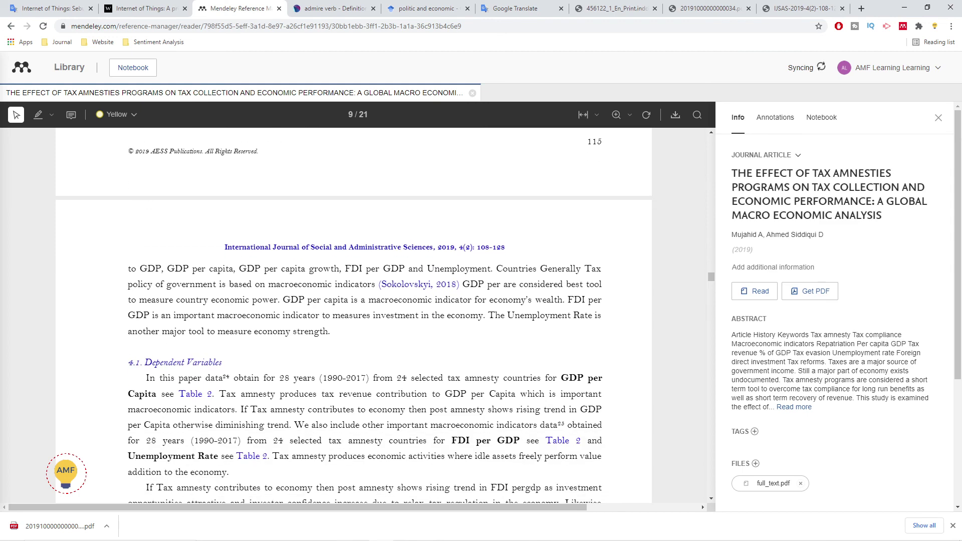
pyautogui.scroll(-3, 353, 315)
pyautogui.scroll(-5, 365, 315)
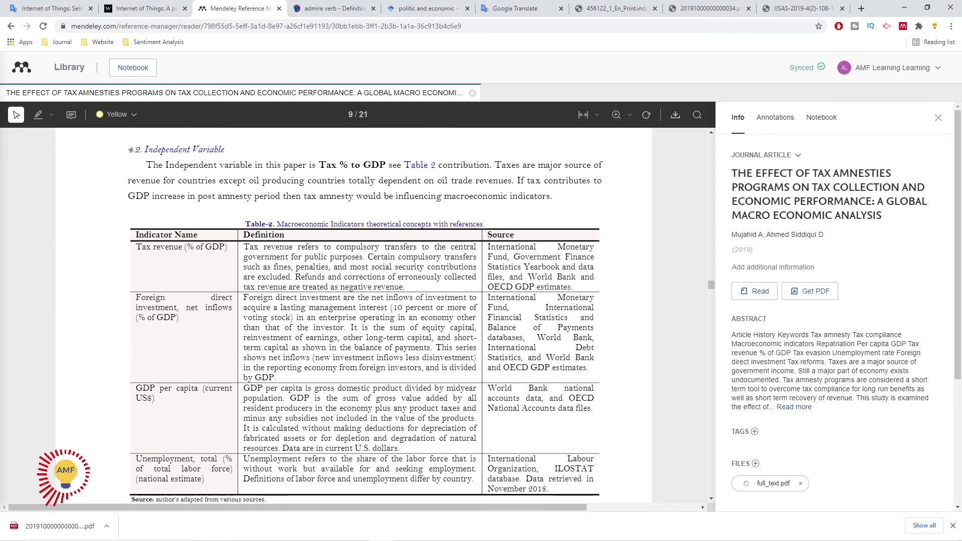
pyautogui.scroll(-10, 365, 316)
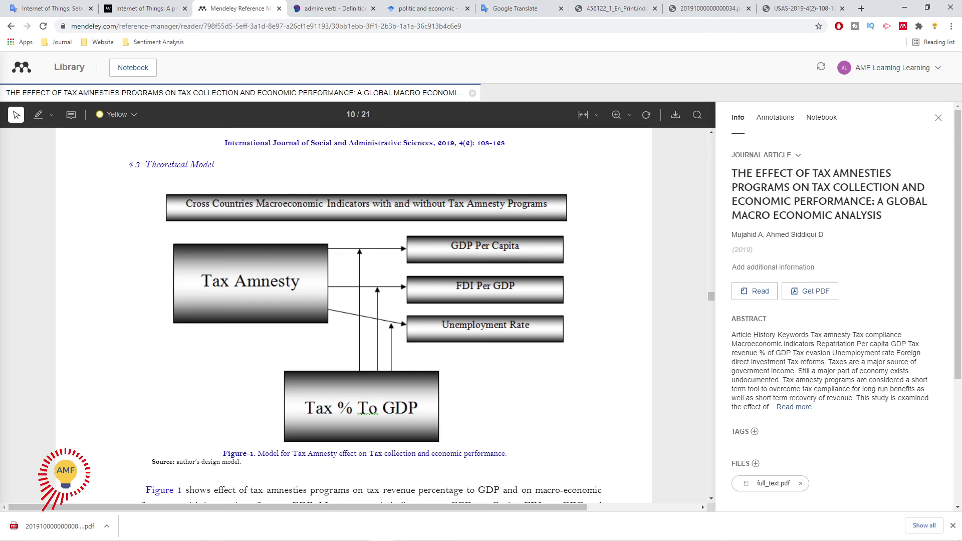
# - Scroll through section 5 and Table-3 to the GDP per Capita bar chart on page 12
pyautogui.scroll(-3, 354, 315)
pyautogui.scroll(5, 353, 315)
pyautogui.scroll(-3, 354, 316)
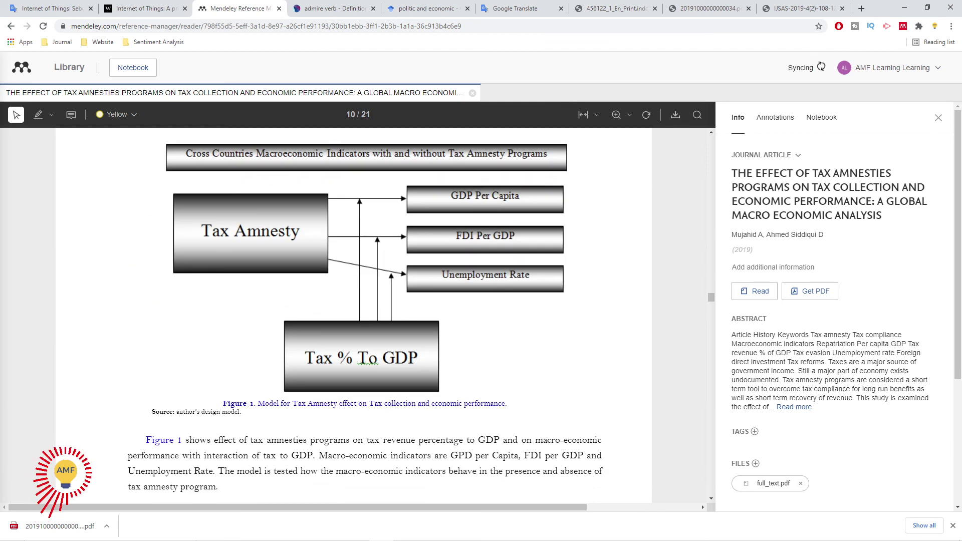
pyautogui.scroll(1, 364, 314)
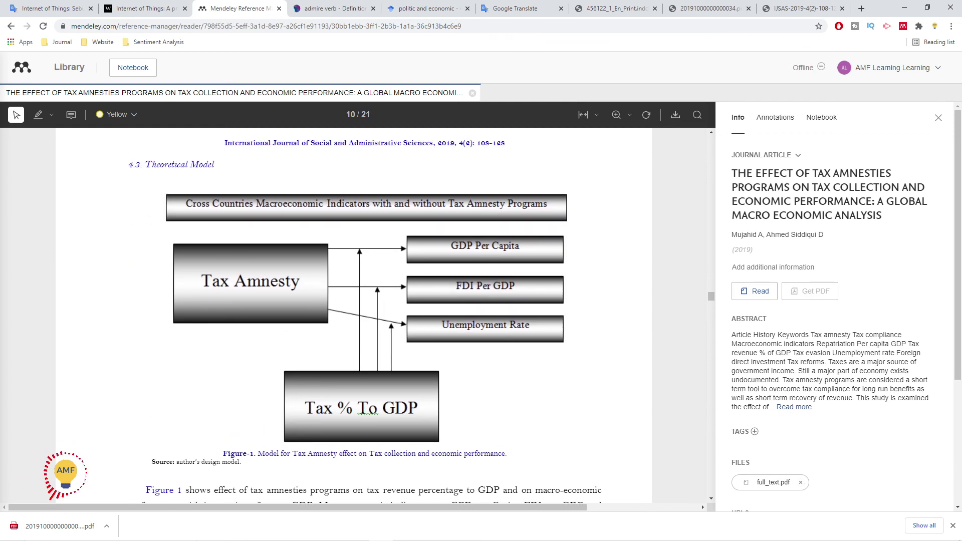
pyautogui.scroll(4, 365, 315)
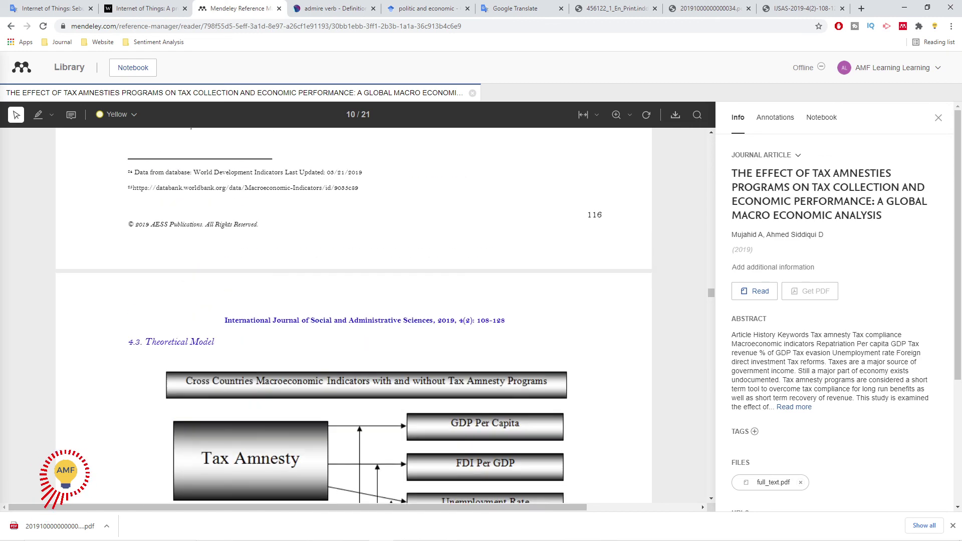
pyautogui.scroll(-4, 365, 314)
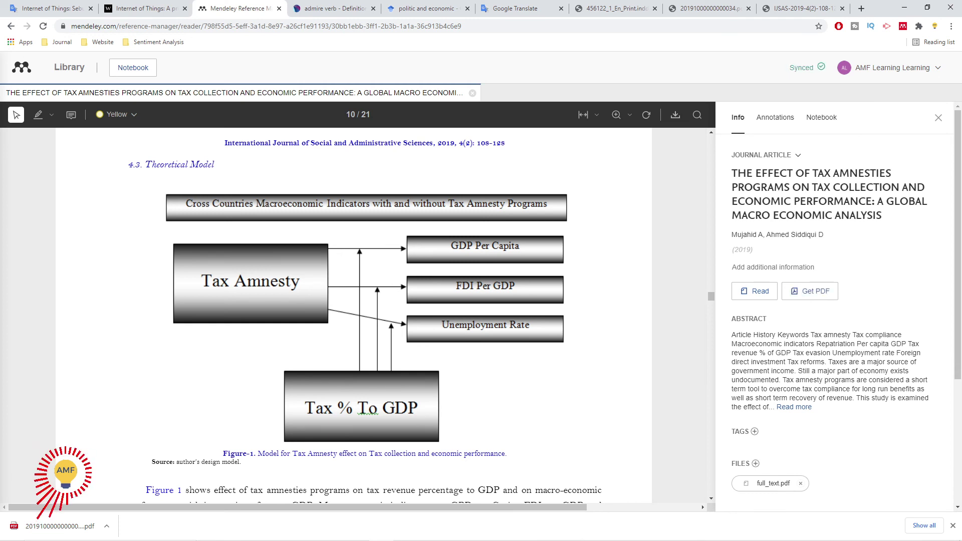
pyautogui.scroll(-8, 354, 301)
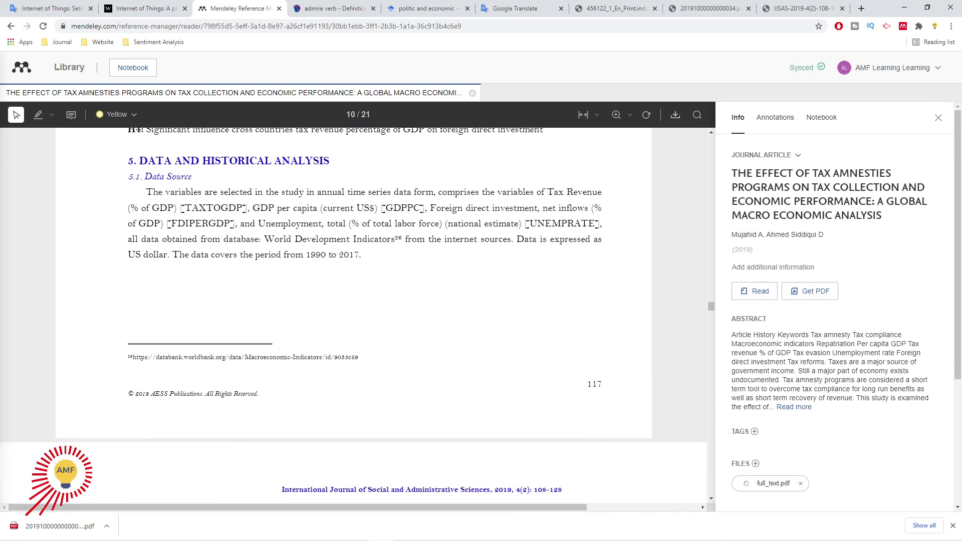
pyautogui.scroll(-2, 354, 301)
pyautogui.scroll(2, 353, 300)
pyautogui.scroll(-6, 353, 316)
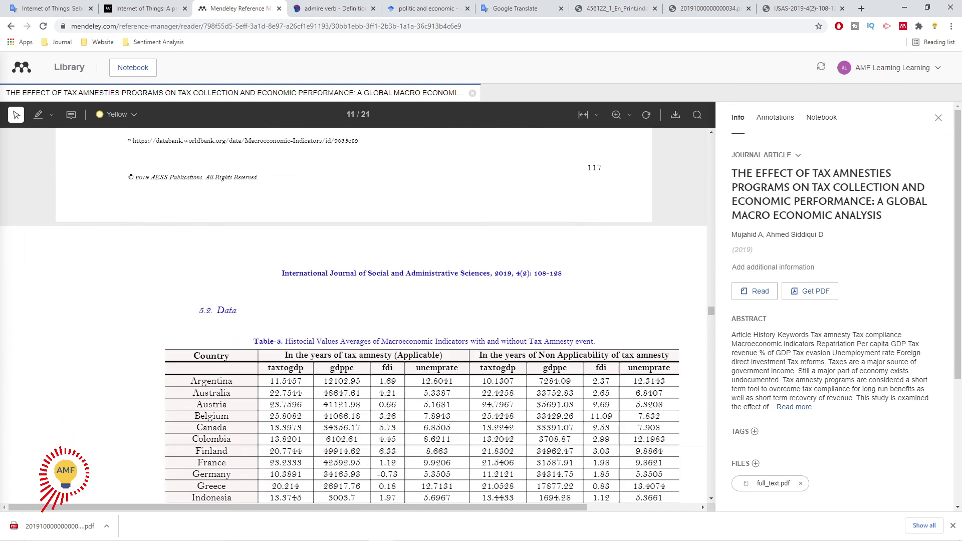
pyautogui.scroll(-2, 354, 316)
pyautogui.scroll(1, 353, 315)
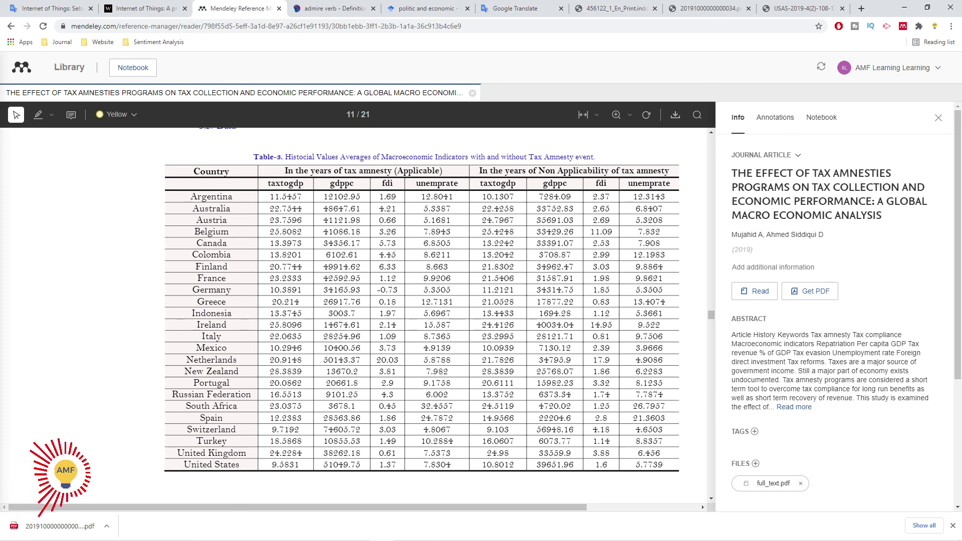
pyautogui.scroll(-10, 357, 315)
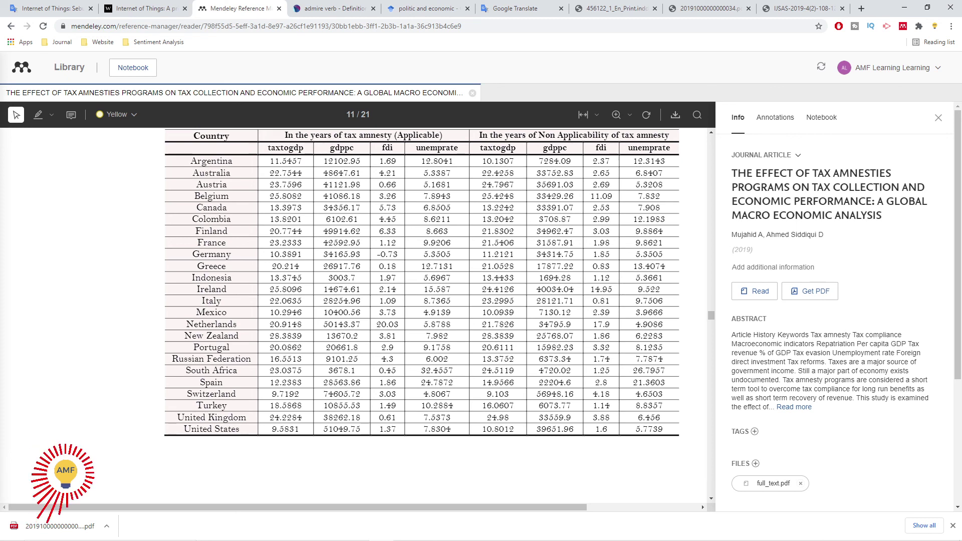
pyautogui.scroll(2, 358, 316)
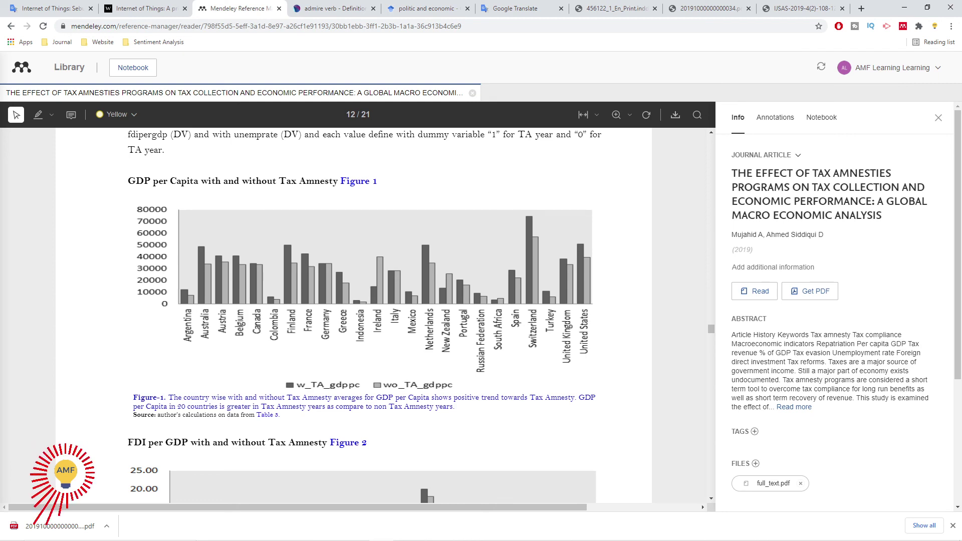
# - Scroll past Figures 2–4 and Table-4 to Table-5 and section 6.2 on page 15
pyautogui.scroll(-10, 357, 315)
pyautogui.scroll(9, 357, 316)
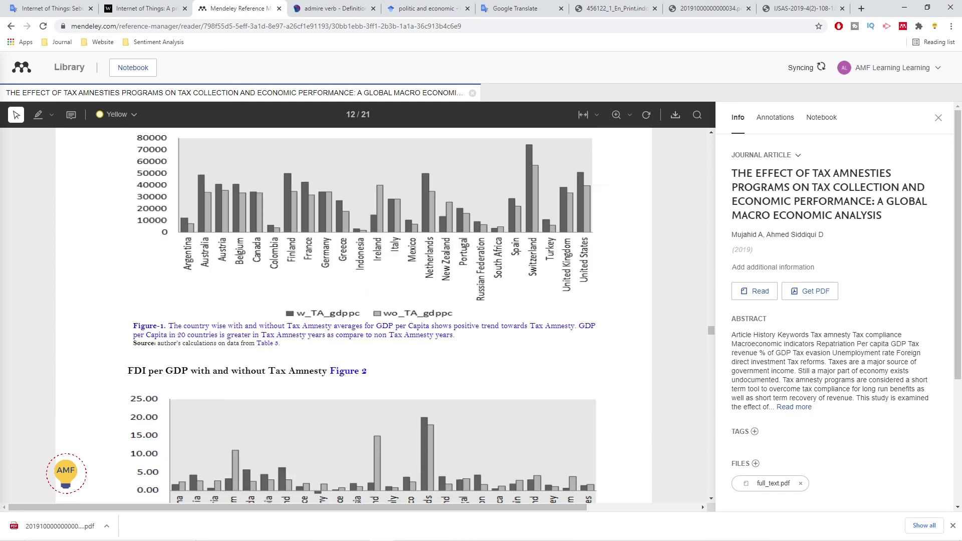
pyautogui.scroll(2, 358, 315)
pyautogui.scroll(-10, 357, 316)
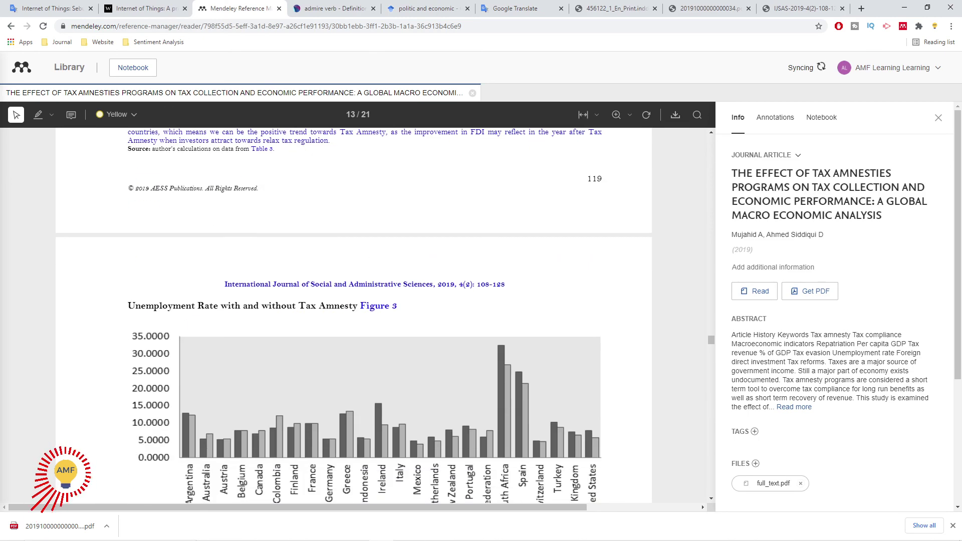
pyautogui.scroll(-15, 358, 315)
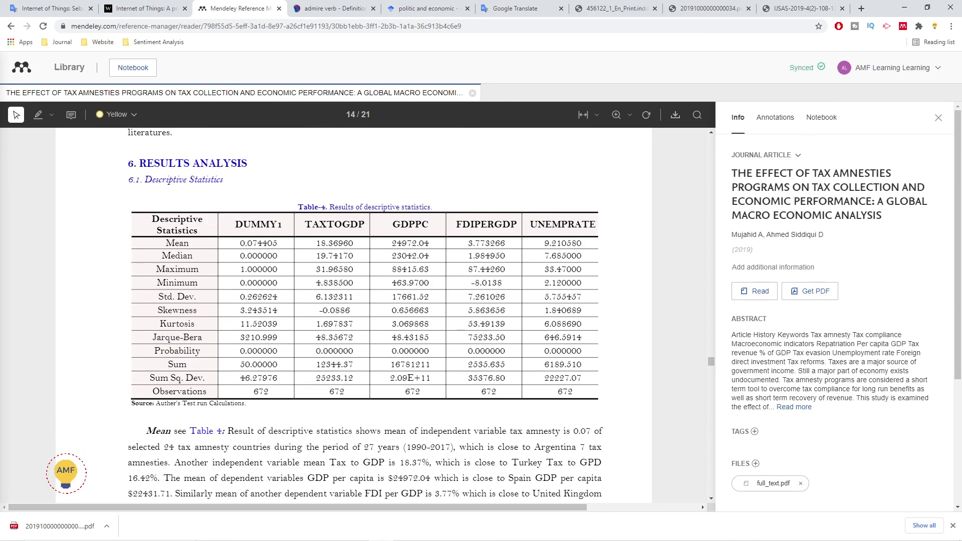
pyautogui.scroll(-4, 358, 315)
pyautogui.scroll(4, 358, 315)
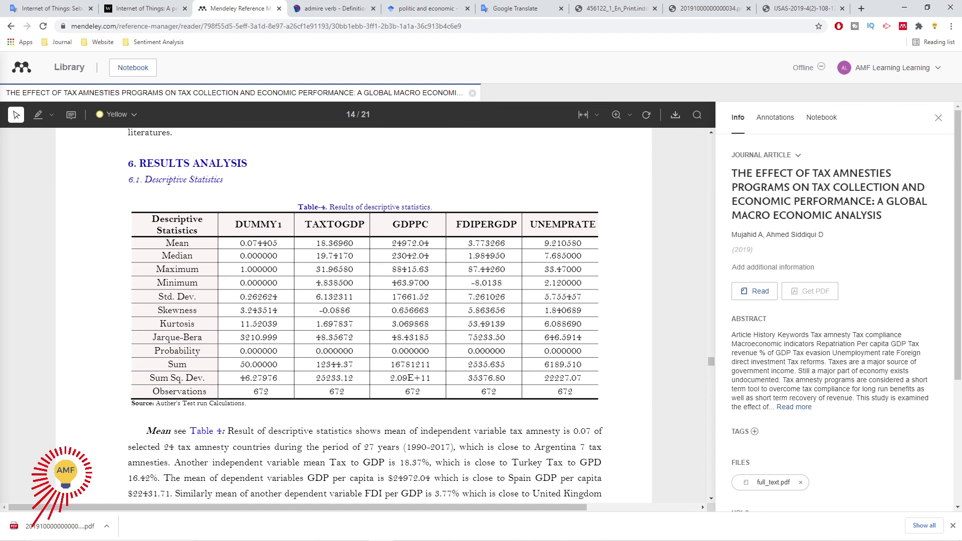
pyautogui.scroll(-2, 358, 315)
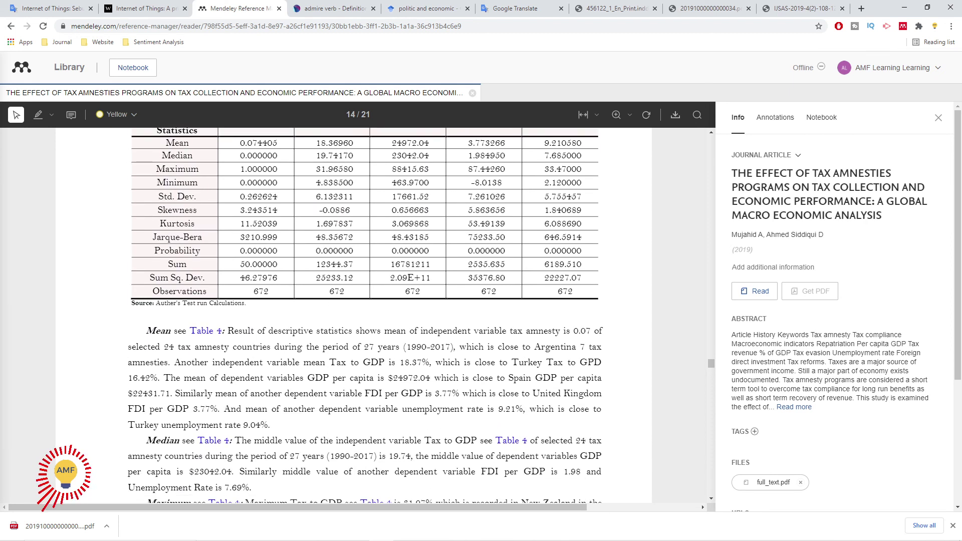
pyautogui.scroll(1, 358, 315)
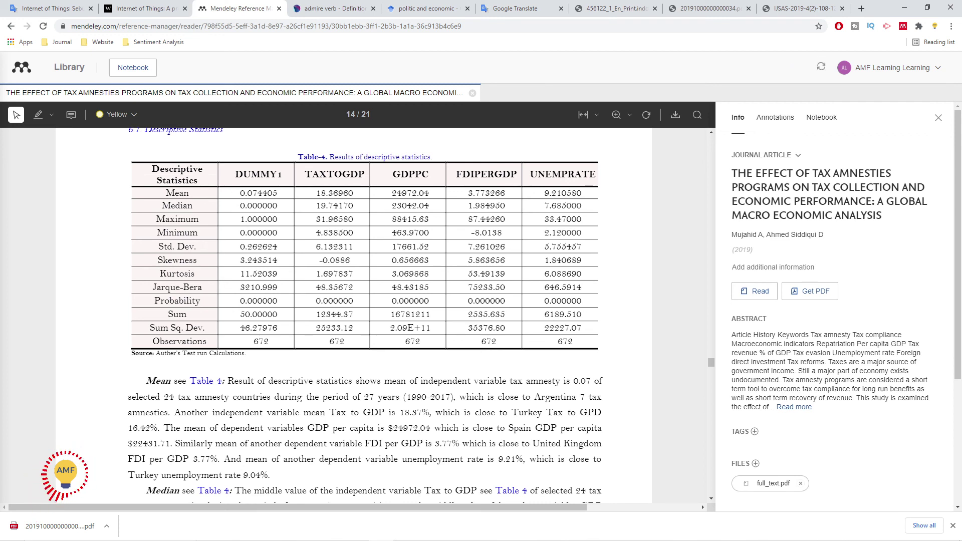
pyautogui.scroll(-5, 365, 314)
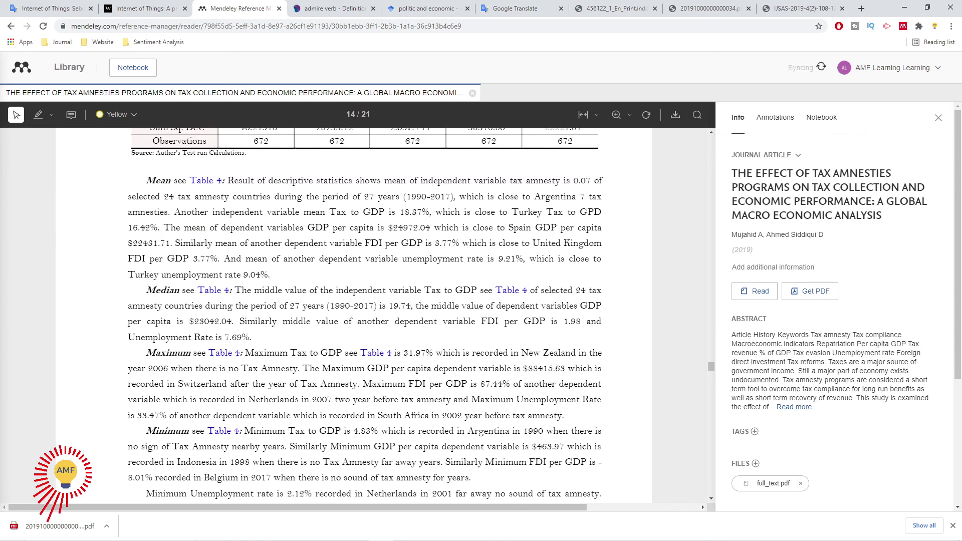
pyautogui.scroll(4, 365, 313)
pyautogui.scroll(-10, 365, 316)
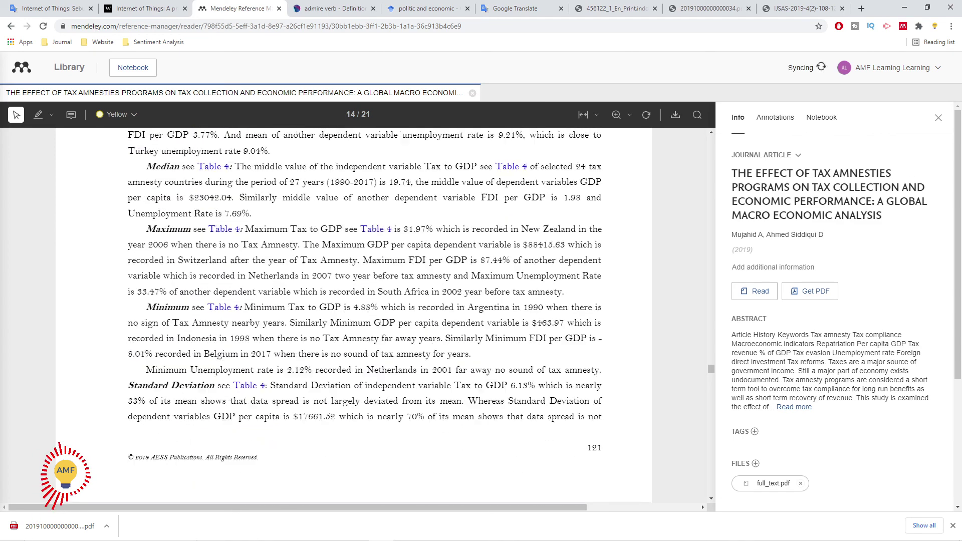
pyautogui.scroll(-5, 353, 316)
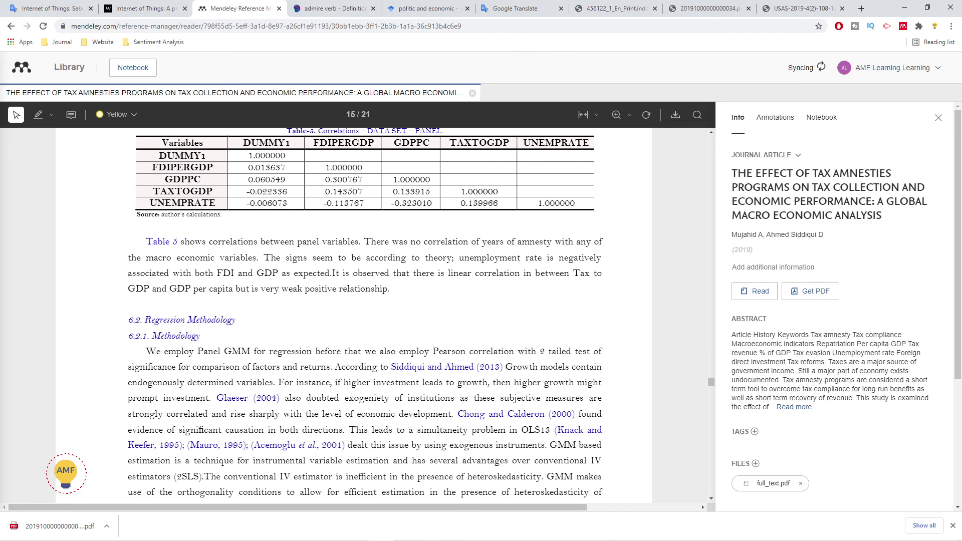
# - Scroll through pages 16–19 to the References list on page 20
pyautogui.scroll(-12, 507, 269)
pyautogui.scroll(3, 507, 269)
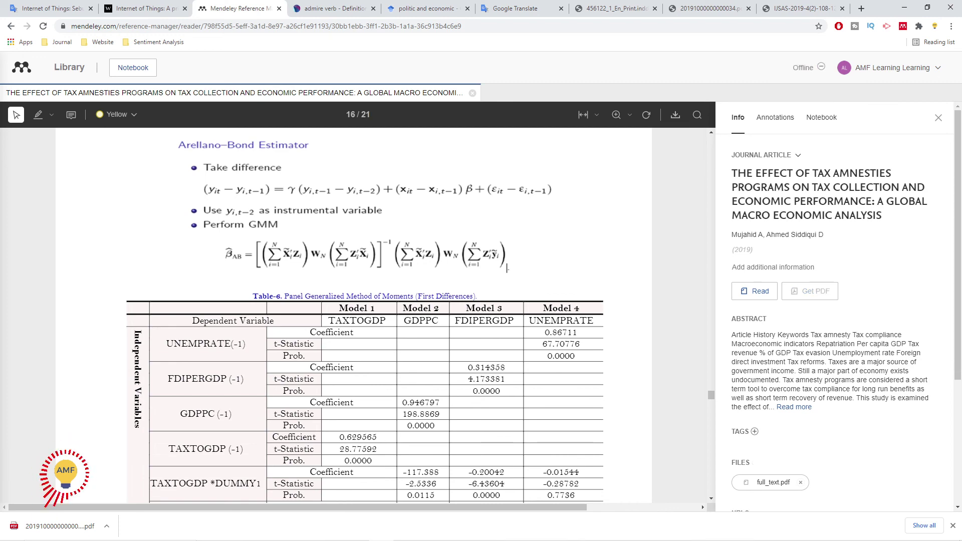
pyautogui.scroll(-15, 507, 269)
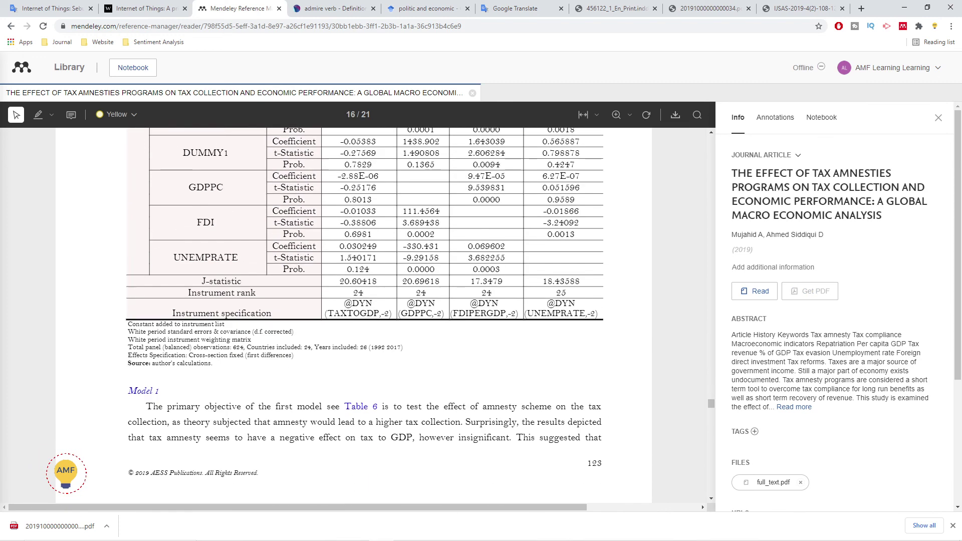
pyautogui.scroll(-15, 354, 316)
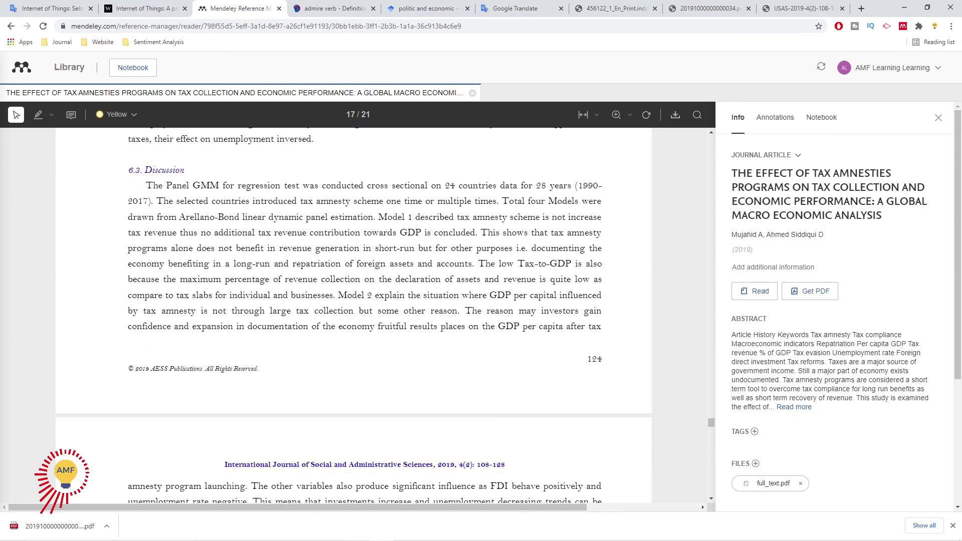
pyautogui.scroll(-15, 365, 302)
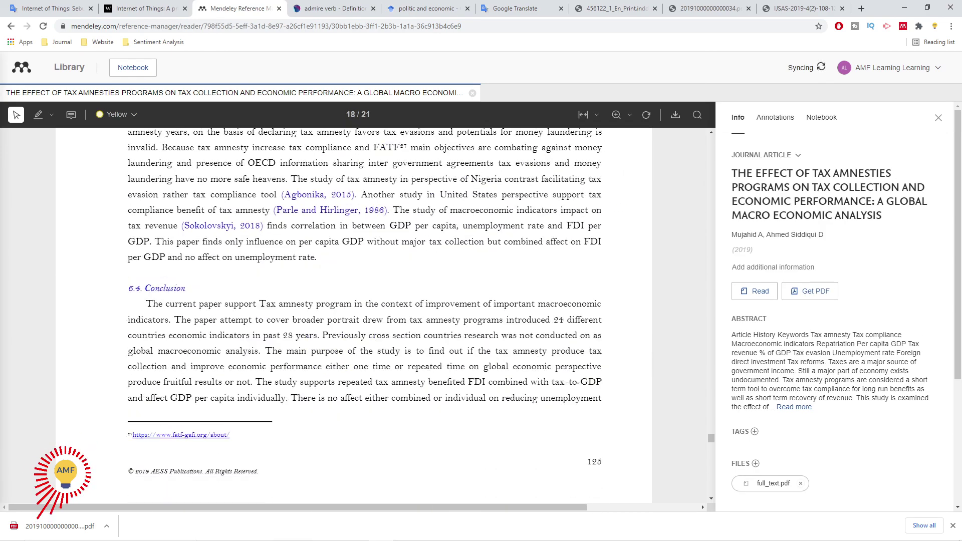
pyautogui.scroll(-15, 365, 316)
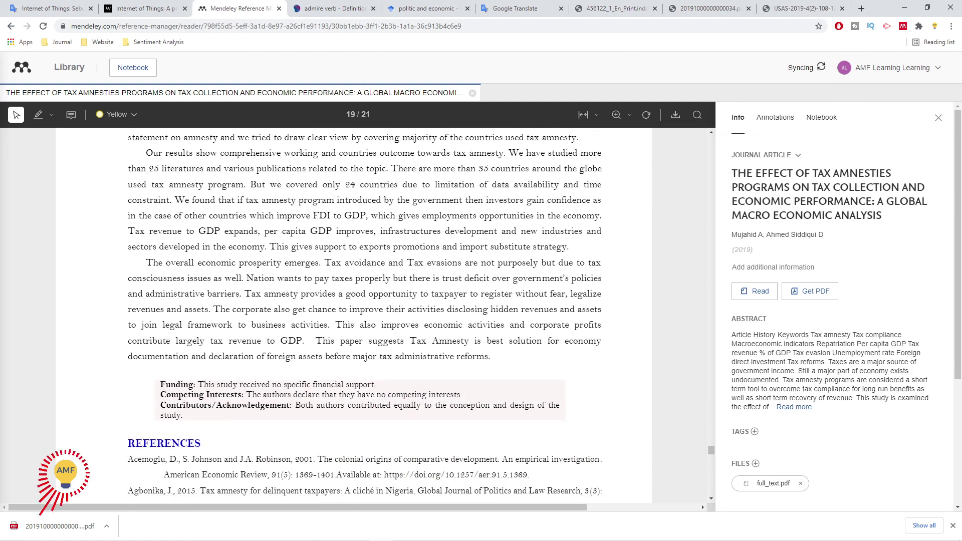
pyautogui.scroll(-4, 365, 316)
pyautogui.scroll(7, 364, 316)
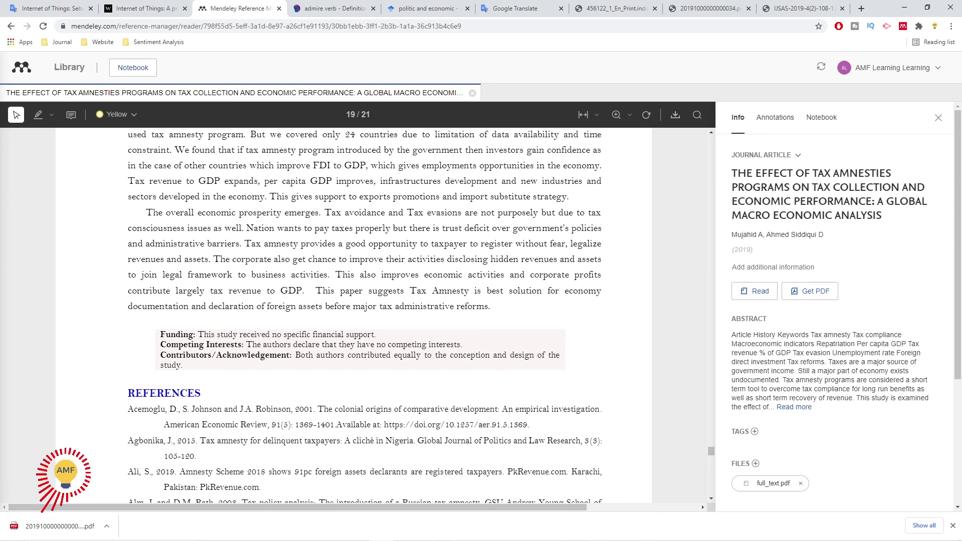
pyautogui.scroll(-12, 365, 316)
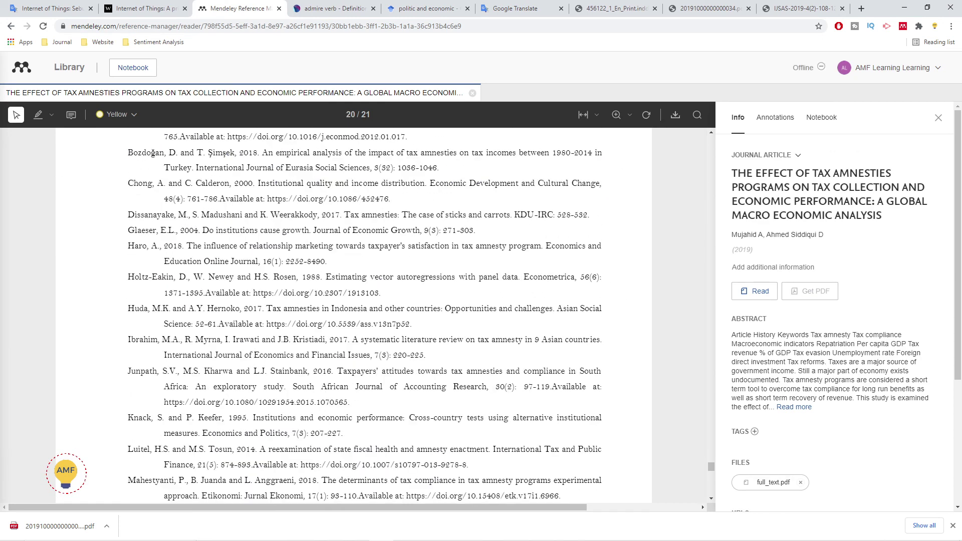